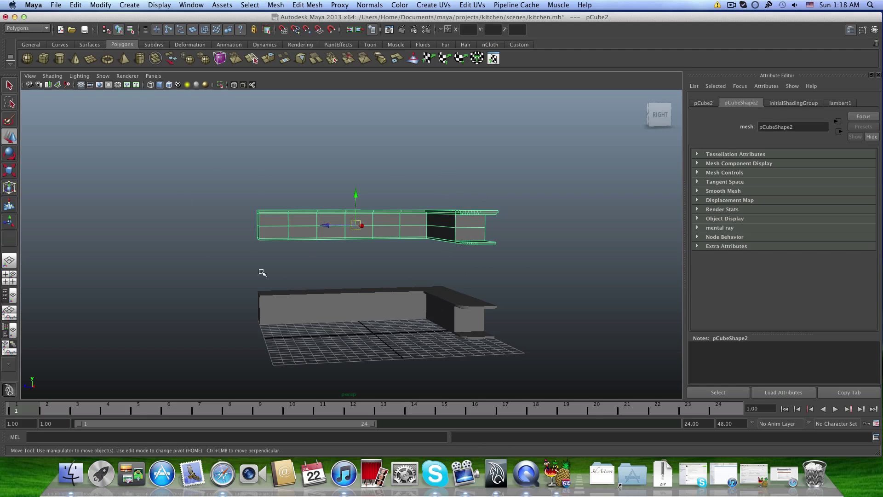
click(57, 5)
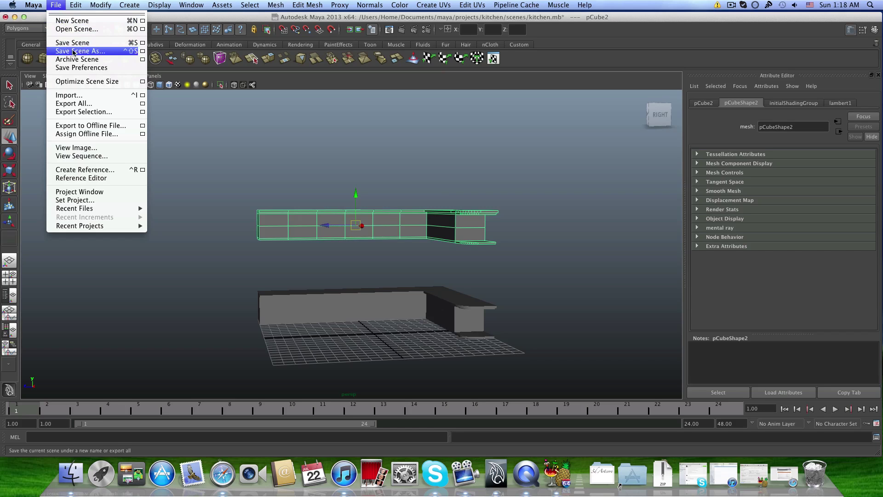
click(87, 52)
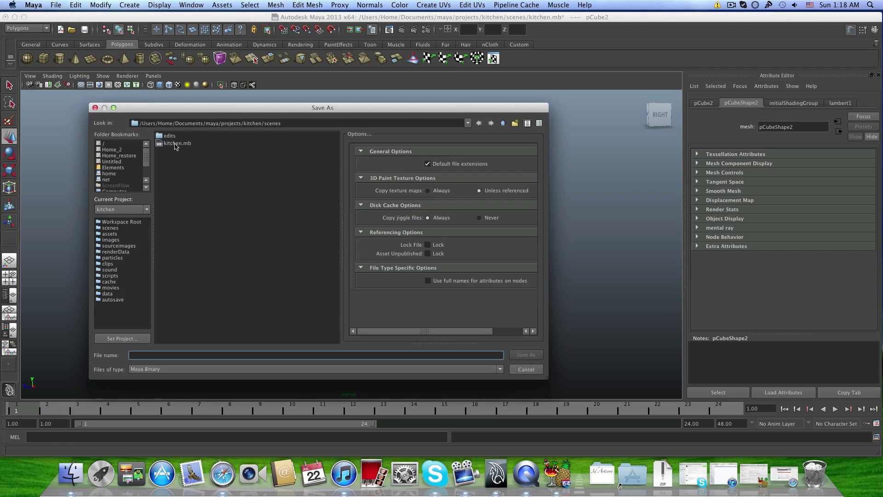
drag(212, 123, 143, 124)
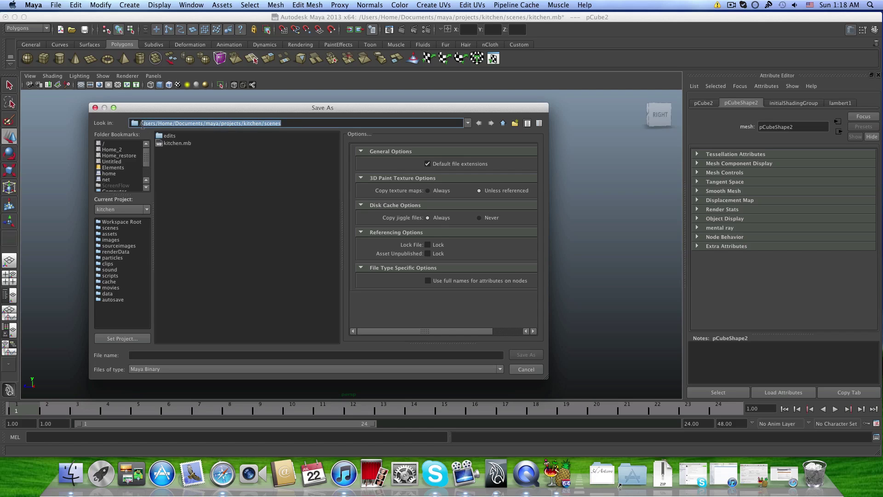
click(276, 122)
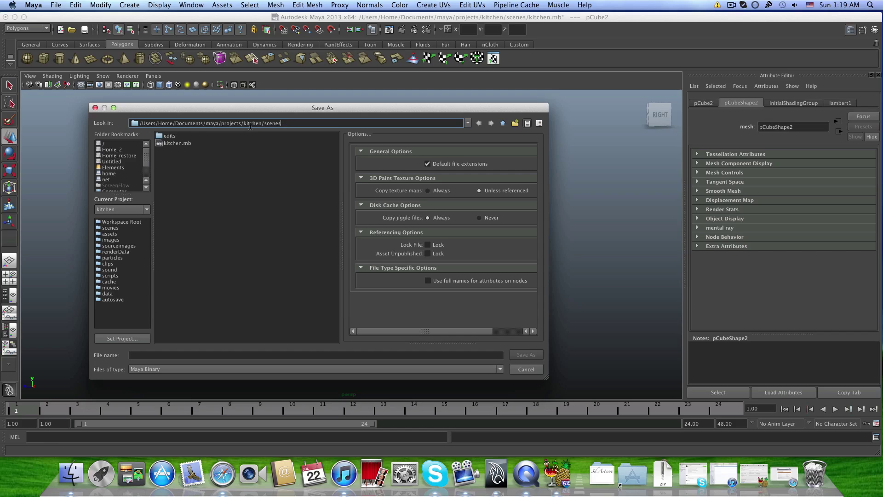
click(184, 357)
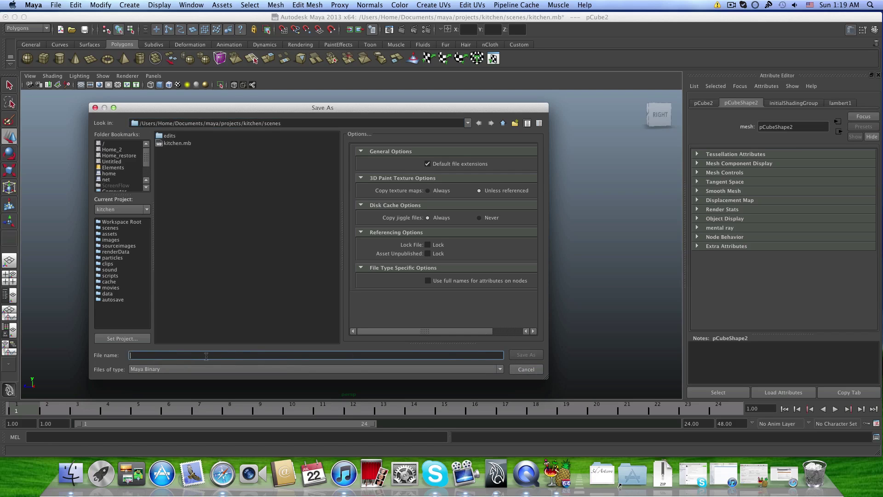
click(526, 369)
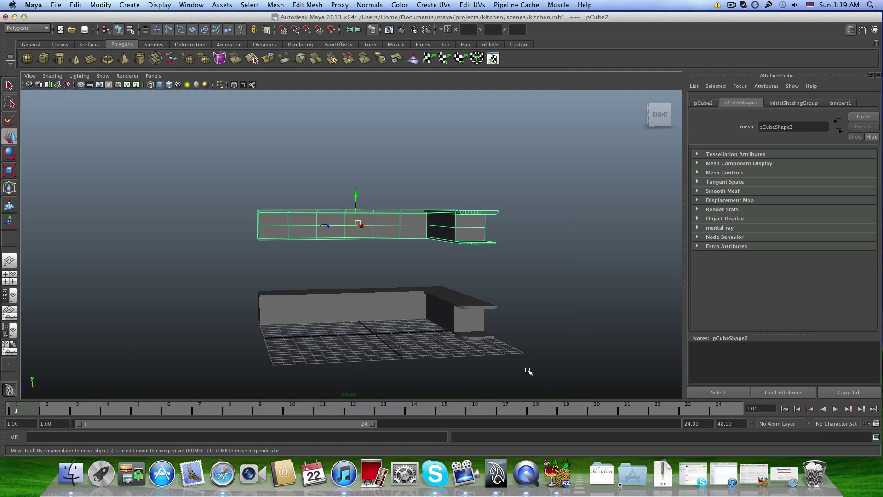
Select the lower counter and examine the sections along its front from several angles
alt+drag(321, 281, 366, 292)
click(384, 290)
alt+right_drag(367, 292, 341, 243)
alt+drag(340, 244, 385, 233)
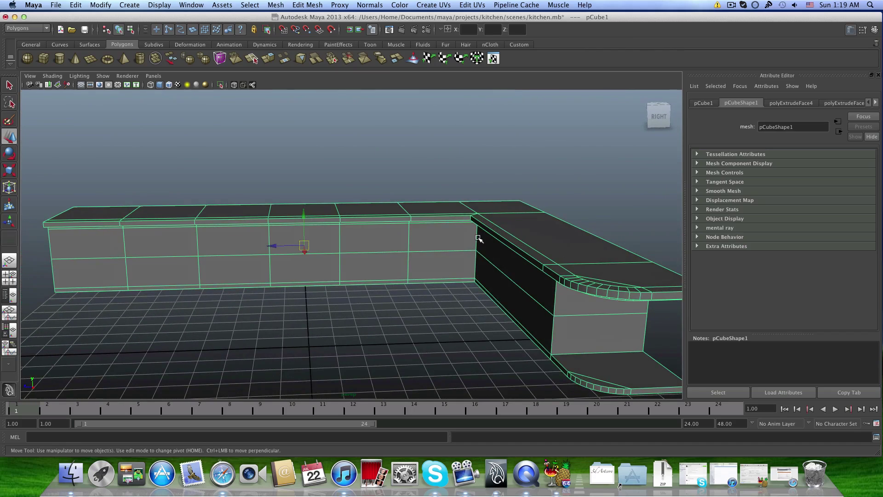
mouse_move(478, 238)
alt+mouse_down()
mouse_move(481, 253)
mouse_move(493, 246)
mouse_move(463, 240)
mouse_move(495, 235)
alt+mouse_up()
alt+middle_drag(436, 230, 443, 226)
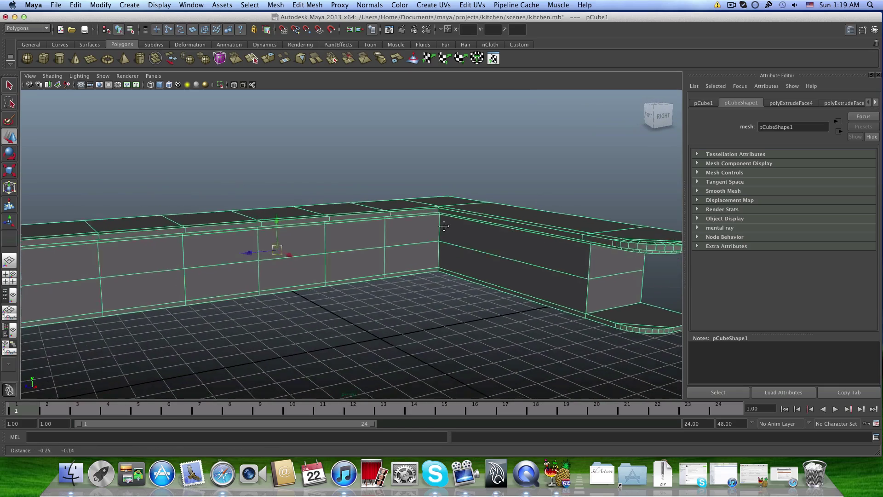
mouse_move(444, 226)
alt+mouse_down()
mouse_move(431, 229)
mouse_move(457, 220)
alt+mouse_up()
alt+middle_drag(331, 216, 309, 198)
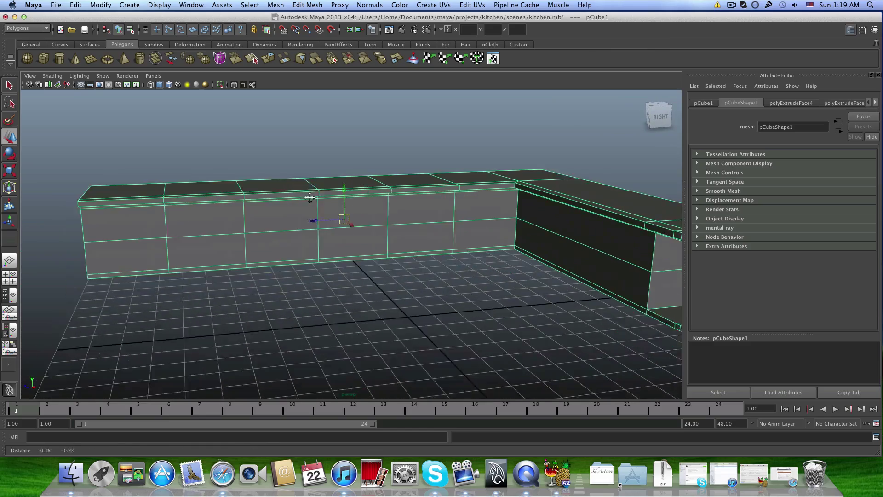
alt+drag(310, 198, 276, 205)
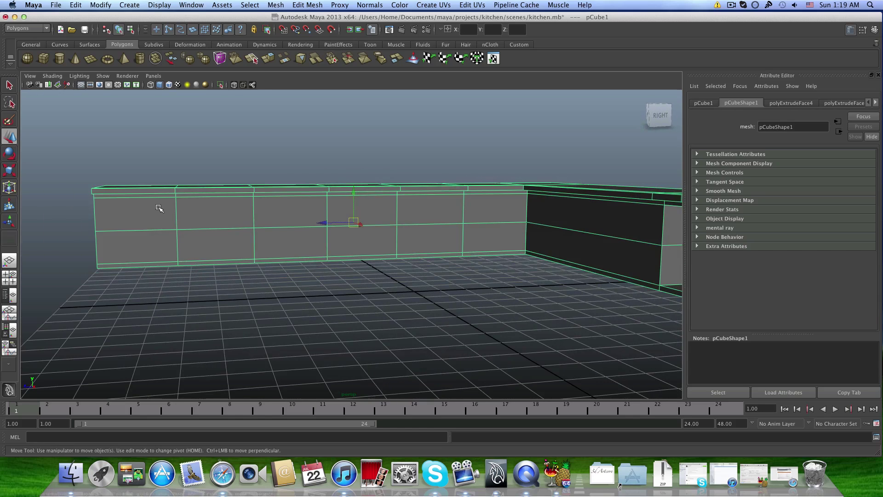
alt+middle_drag(158, 208, 266, 209)
alt+drag(266, 209, 256, 211)
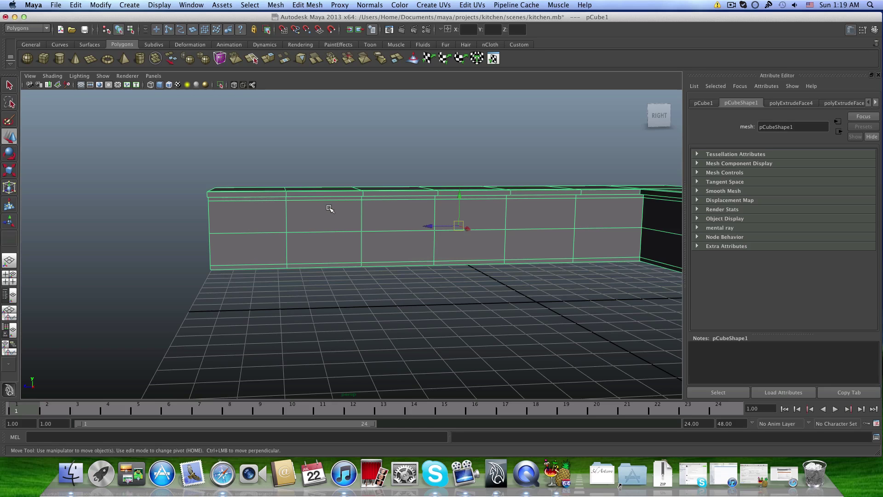
alt+drag(252, 231, 323, 223)
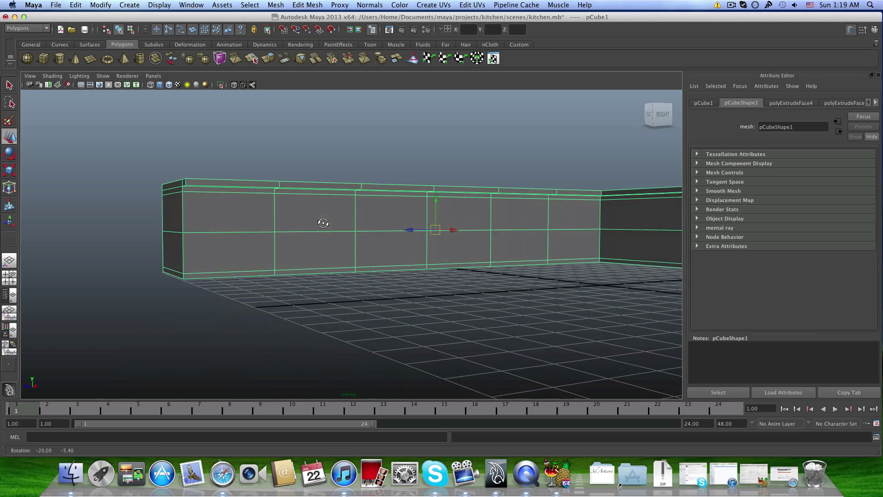
right_click(257, 210)
right_drag(258, 210, 260, 231)
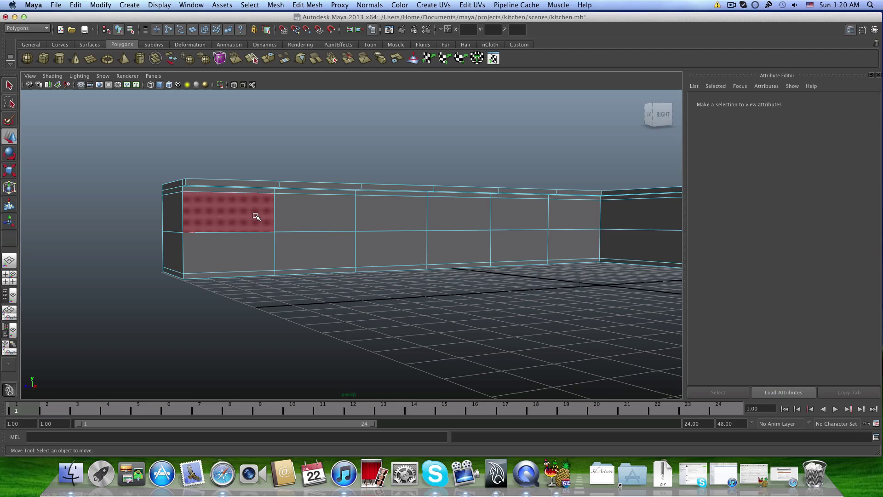
click(256, 216)
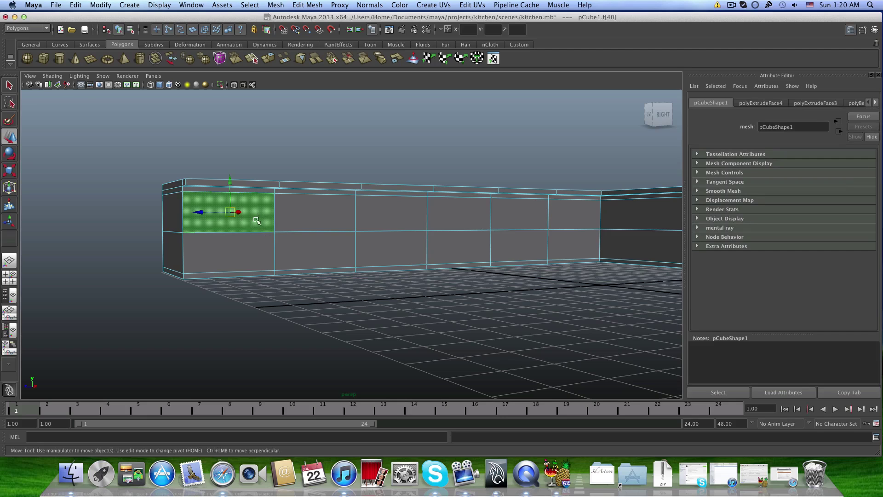
shift+click(264, 249)
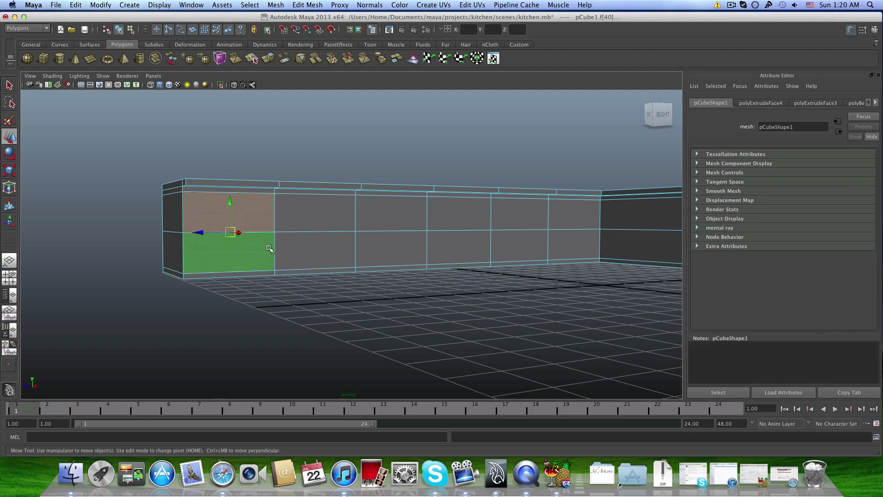
alt+drag(296, 246, 302, 275)
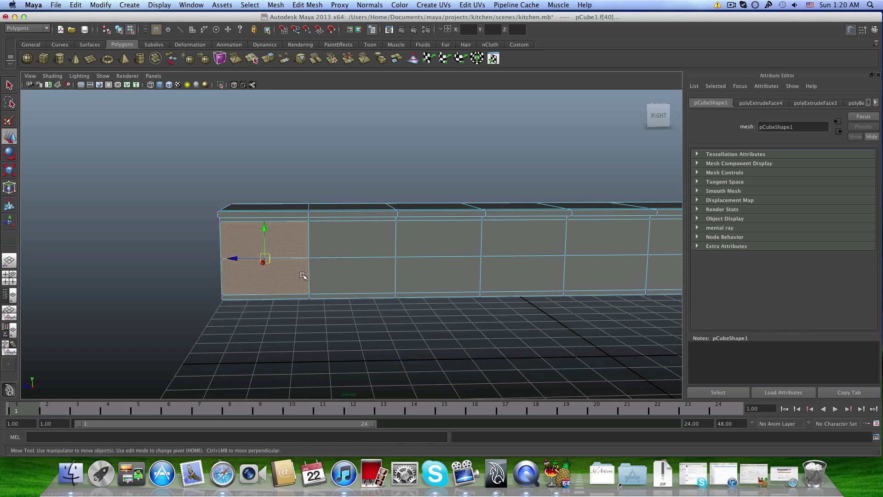
key(F8)
Switch the lower counter to edge selection and select the vertical edge loop between its first two front sections
alt+drag(403, 229, 366, 264)
alt+middle_drag(366, 264, 411, 241)
alt+right_drag(411, 242, 366, 276)
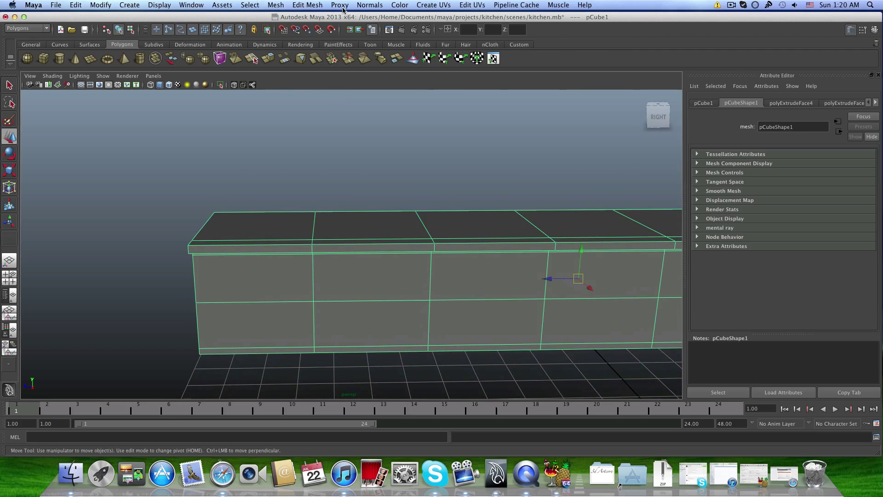
right_click(316, 265)
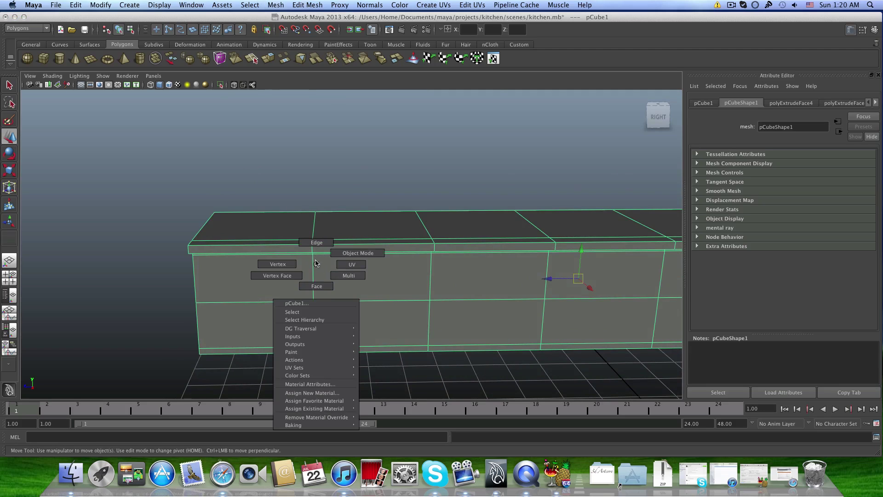
click(316, 245)
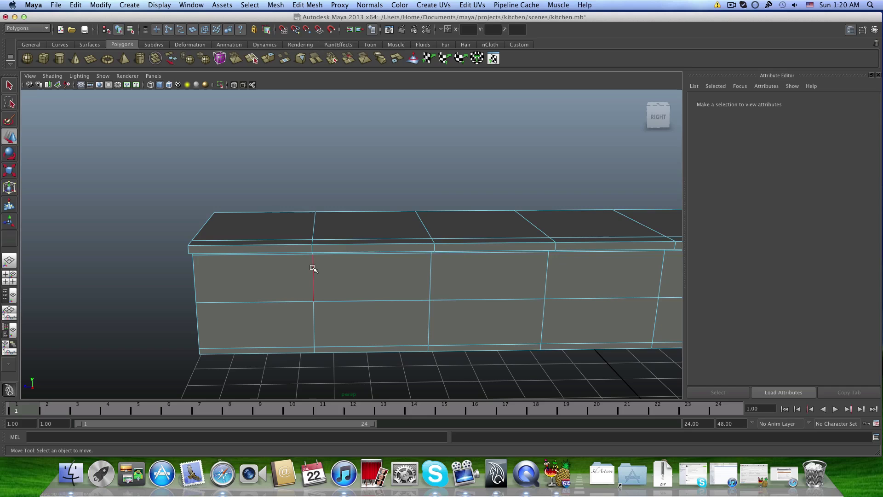
click(313, 269)
double_click(313, 314)
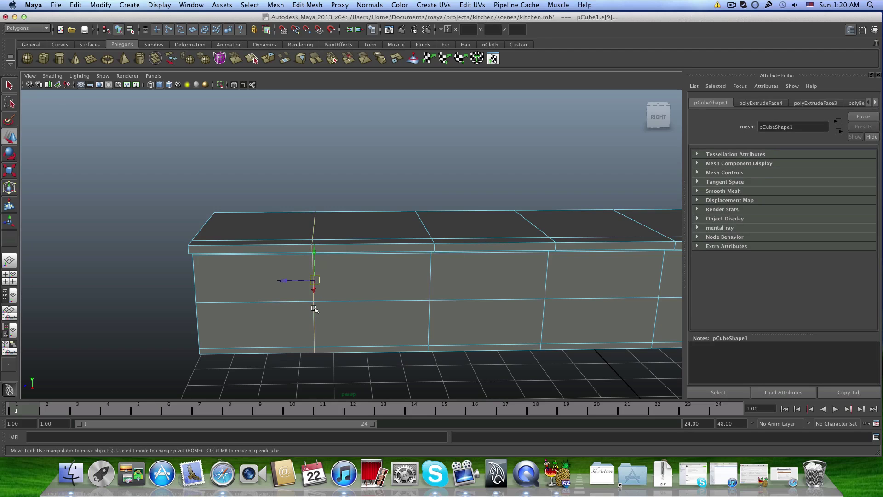
click(313, 326)
alt+drag(310, 322, 317, 278)
double_click(313, 273)
alt+drag(371, 251, 211, 254)
alt+drag(295, 244, 341, 270)
scroll(341, 270, up, 3)
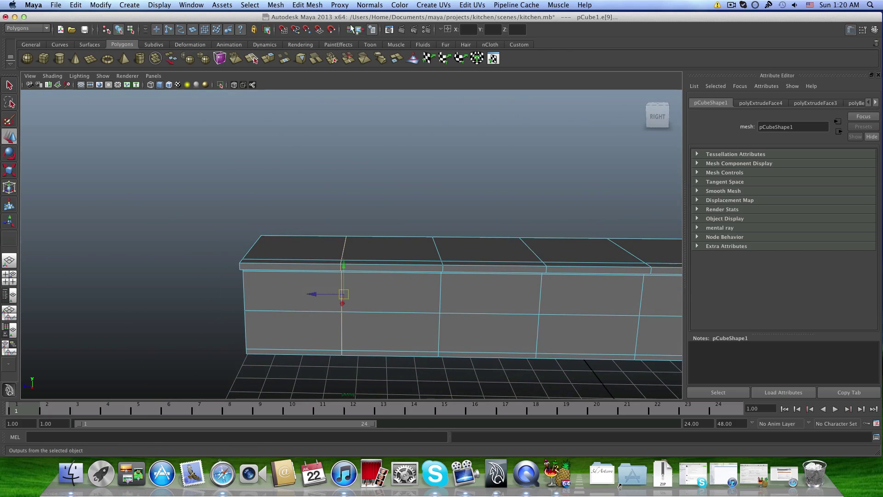
Try inserting a lengthwise edge loop across the countertop with the Insert Edge Loop Tool
click(307, 5)
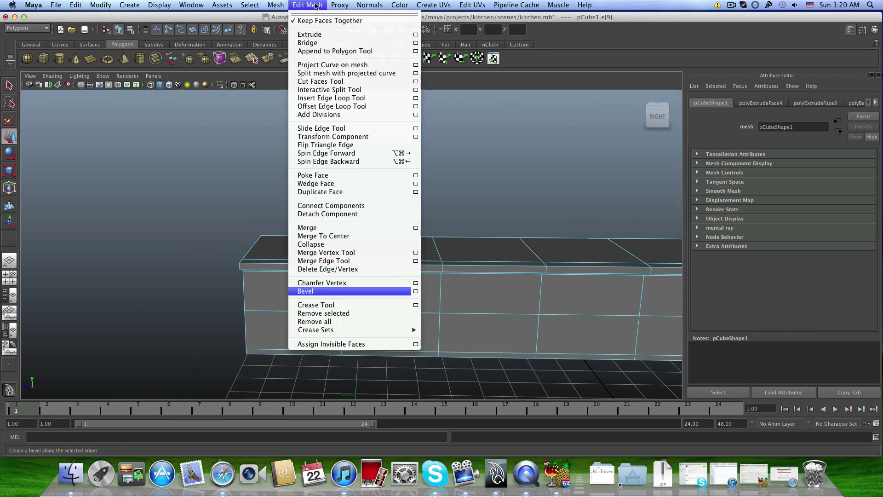
click(332, 98)
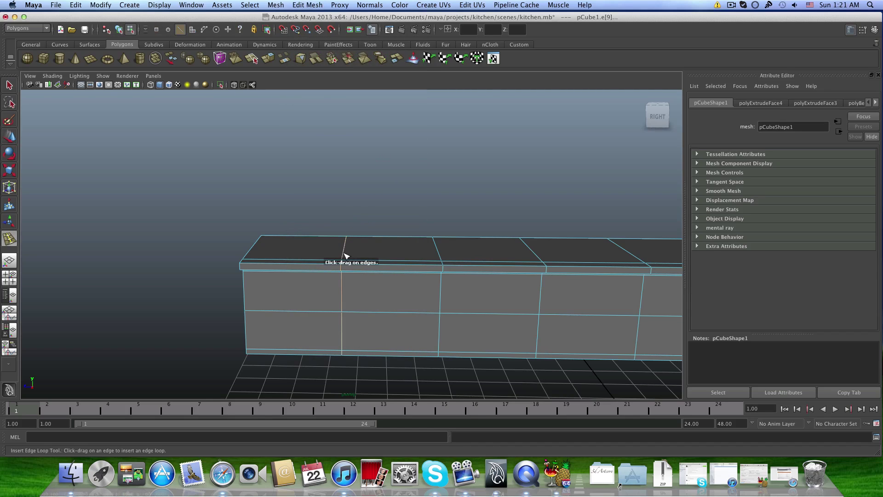
alt+middle_drag(346, 254, 367, 221)
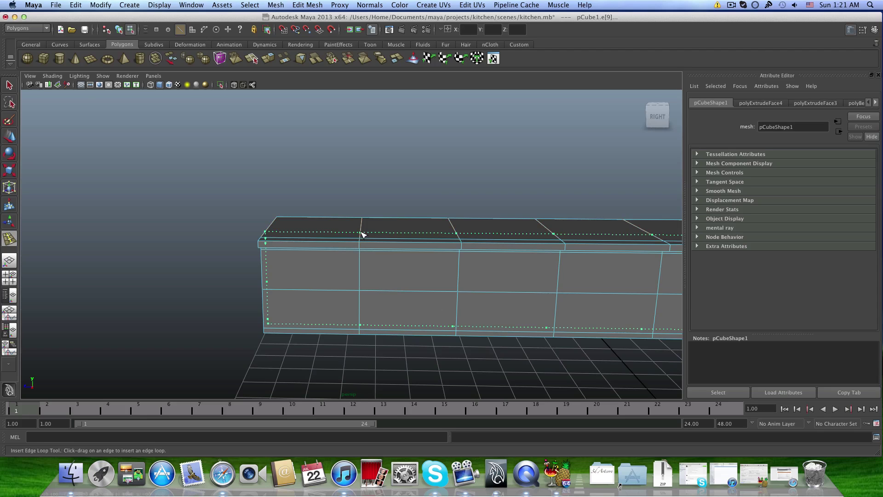
mouse_move(361, 235)
mouse_down()
mouse_move(363, 222)
mouse_move(364, 239)
mouse_move(363, 230)
mouse_up()
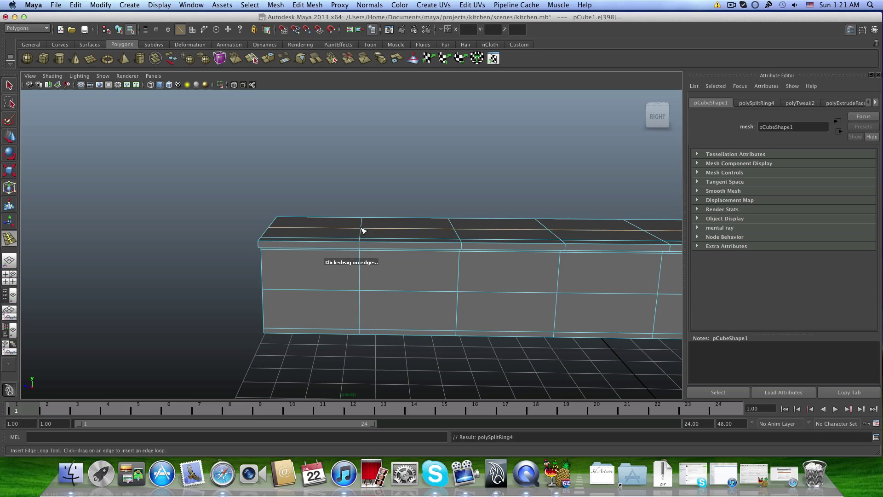
key(z)
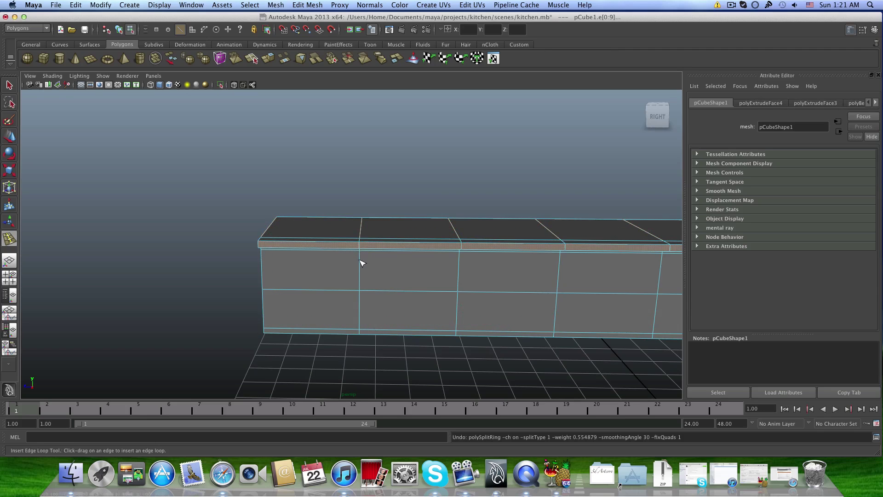
scroll(361, 242, up, 4)
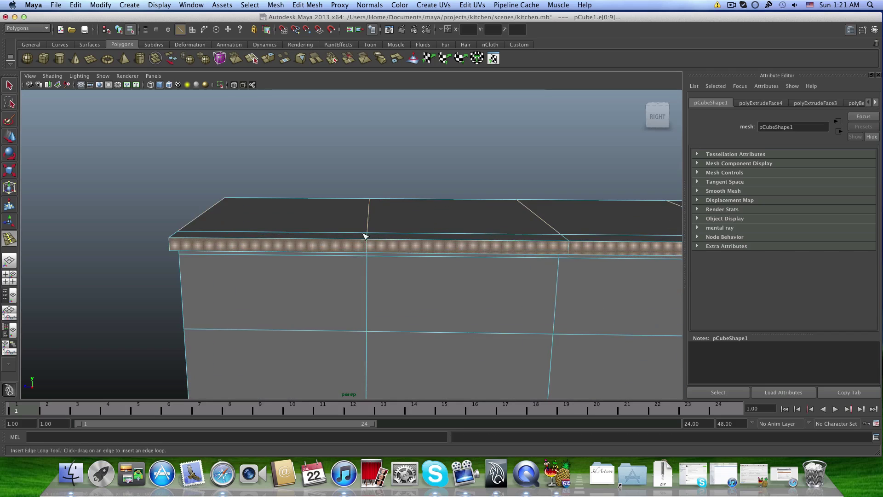
click(374, 234)
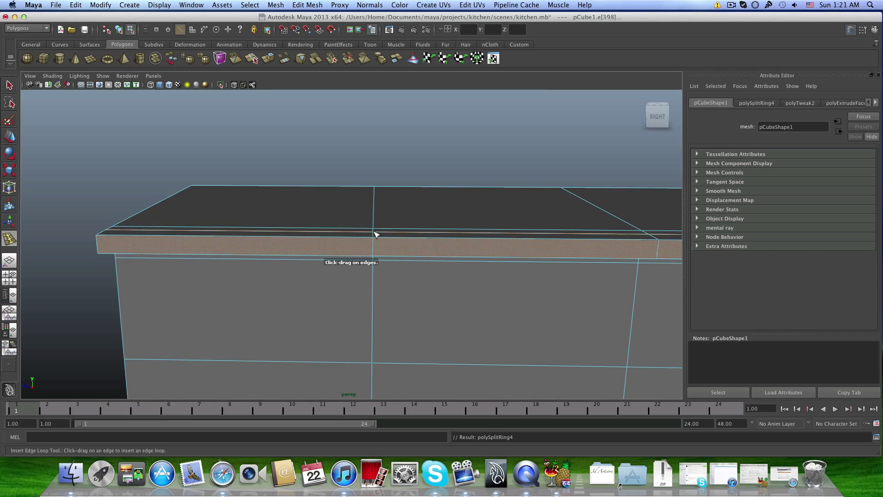
Add closely spaced edge loops on both sides of the counter's first vertical division with the Offset Edge Loop Tool
click(308, 5)
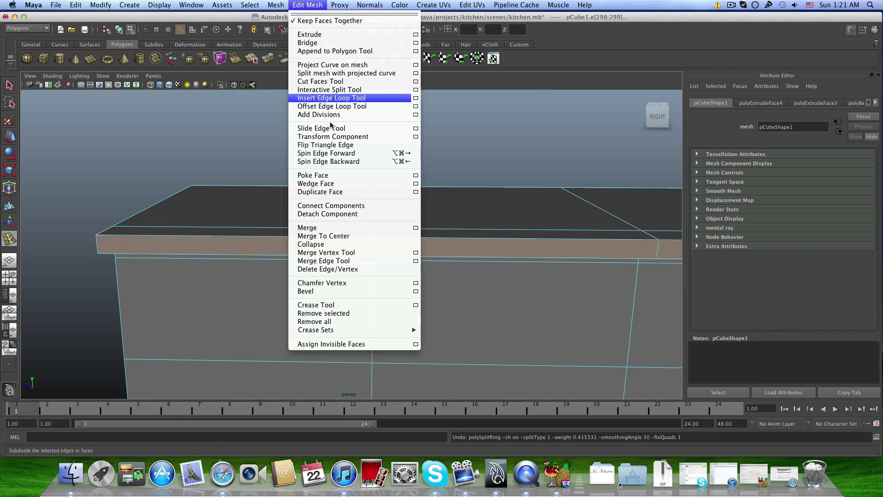
click(329, 107)
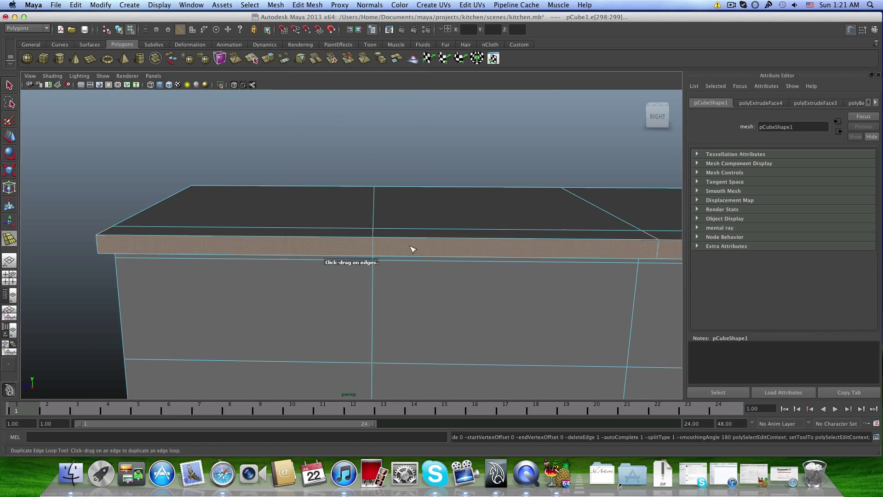
drag(374, 219, 378, 186)
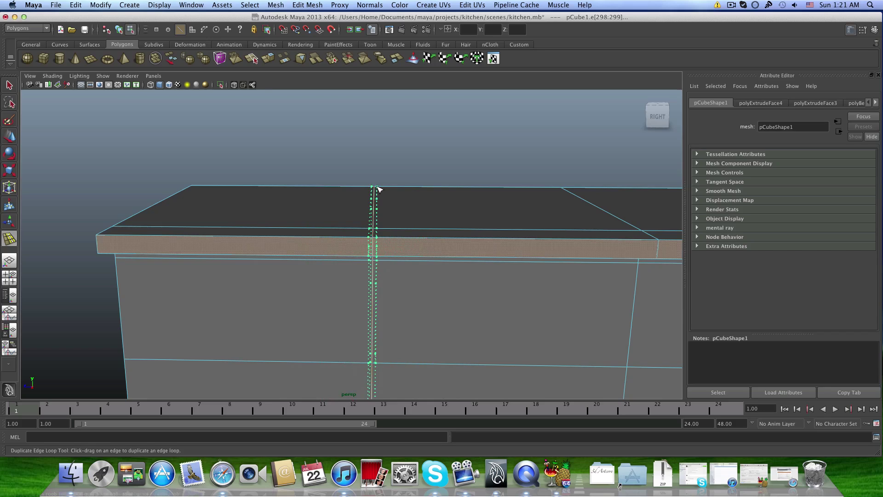
drag(377, 186, 377, 187)
scroll(388, 208, down, 3)
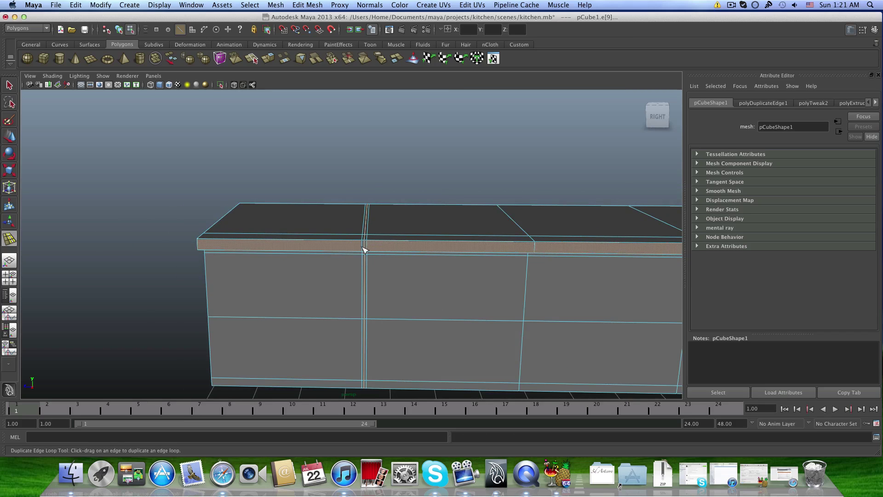
alt+middle_drag(364, 247, 381, 228)
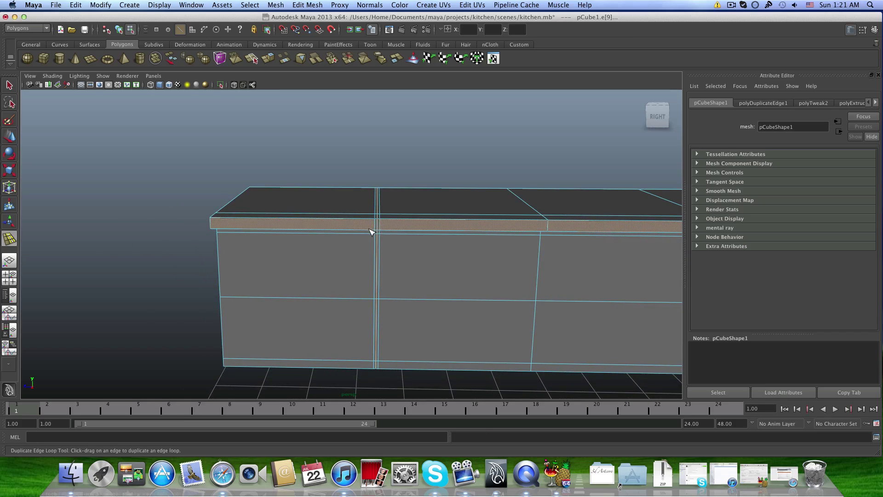
alt+drag(370, 231, 379, 221)
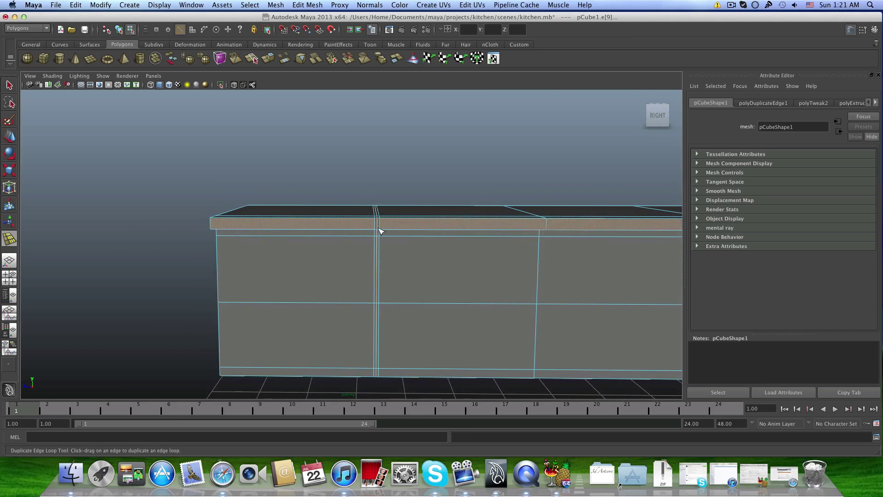
alt+middle_drag(380, 231, 301, 263)
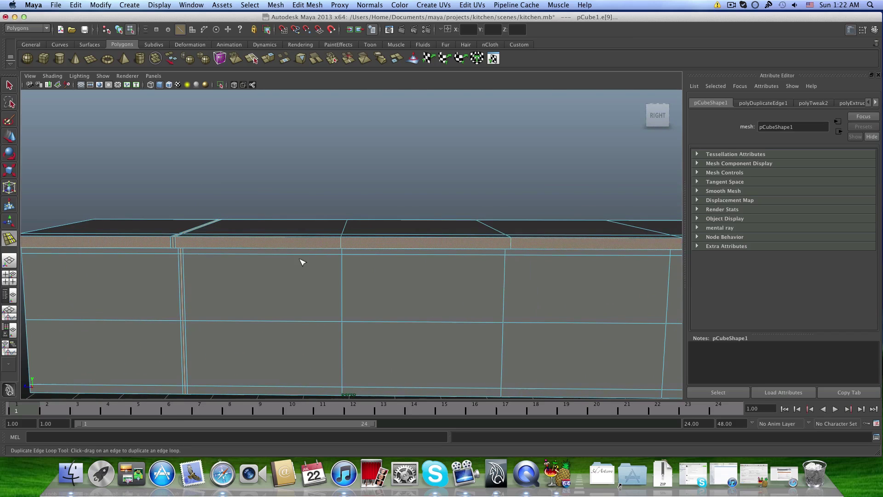
Add closely spaced offset edge loops on both sides of the lower counter's second vertical division
alt+right_drag(302, 262, 376, 236)
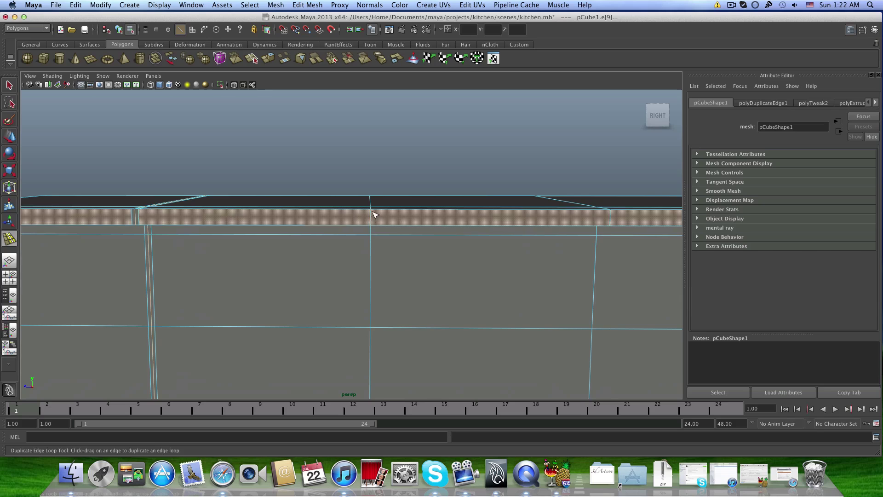
alt+drag(375, 214, 360, 143)
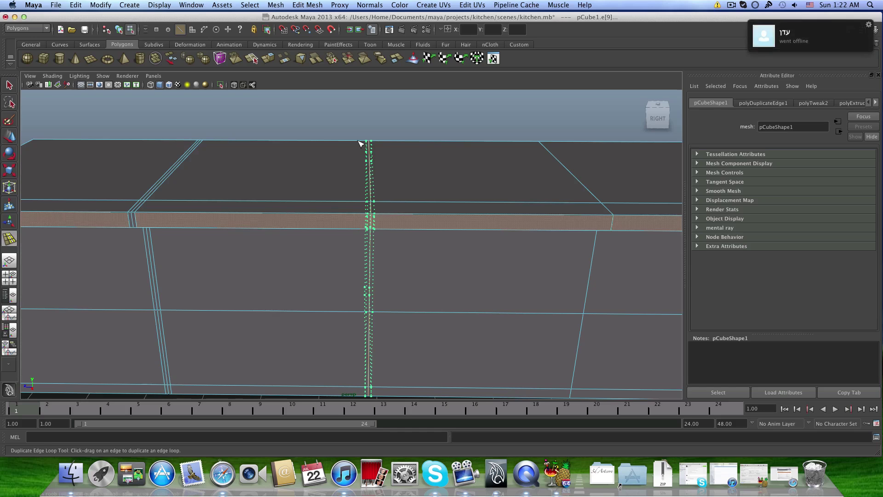
drag(360, 144, 361, 142)
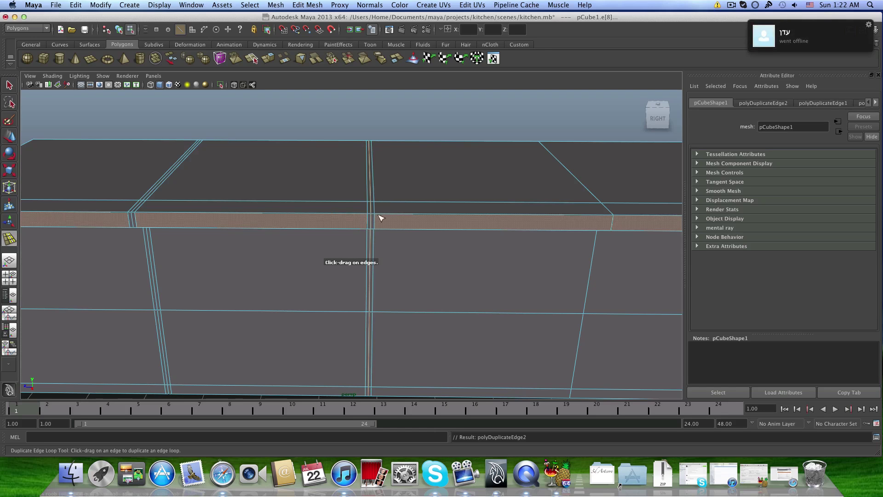
Try adding offset edge loops around the counter's third vertical division, and undo them
mouse_move(321, 217)
alt+mouse_down()
mouse_move(318, 200)
mouse_move(345, 195)
mouse_move(321, 207)
alt+mouse_up()
alt+middle_drag(321, 207, 394, 232)
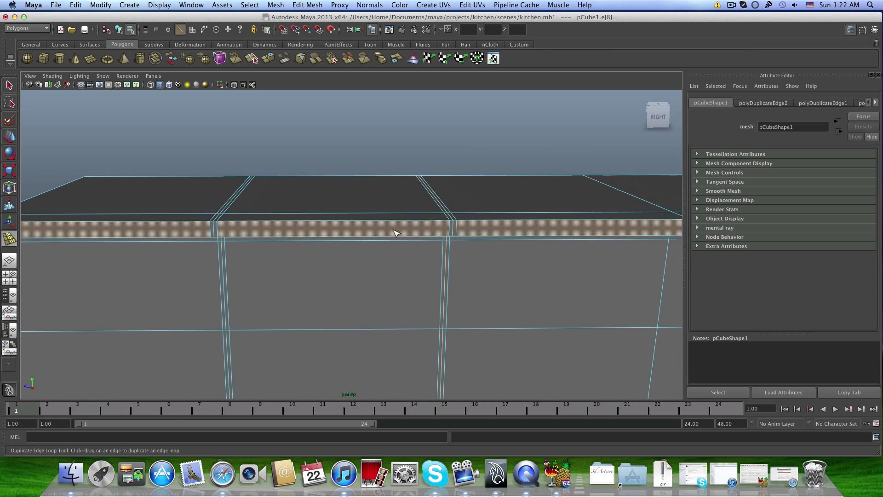
alt+middle_drag(450, 224, 350, 220)
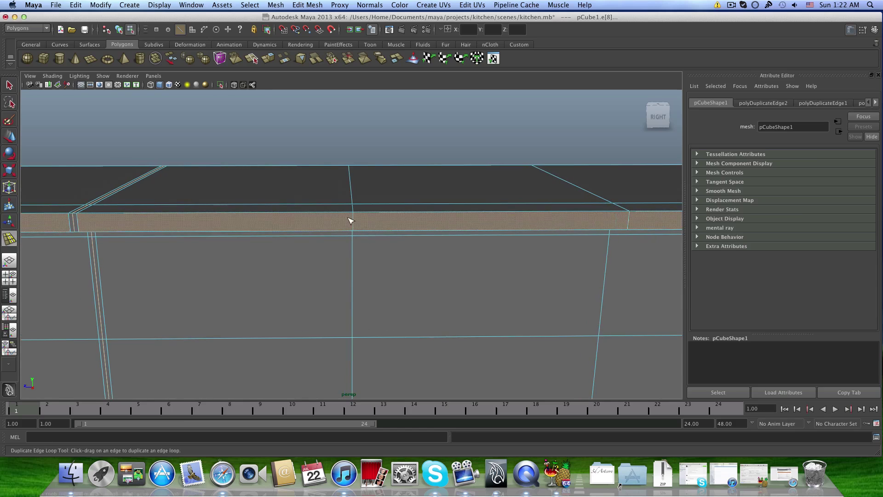
alt+right_drag(357, 207, 359, 187)
alt+middle_drag(384, 246, 258, 228)
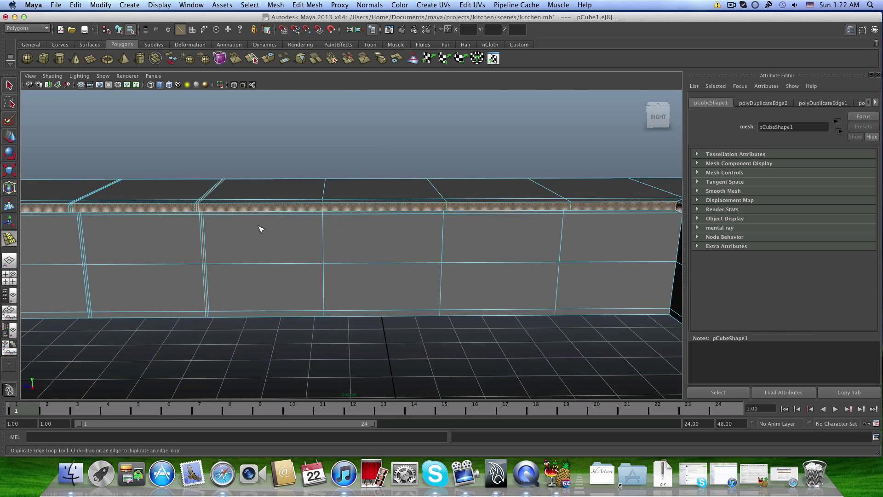
alt+right_drag(258, 229, 443, 239)
alt+middle_drag(337, 211, 376, 228)
scroll(376, 228, up, 3)
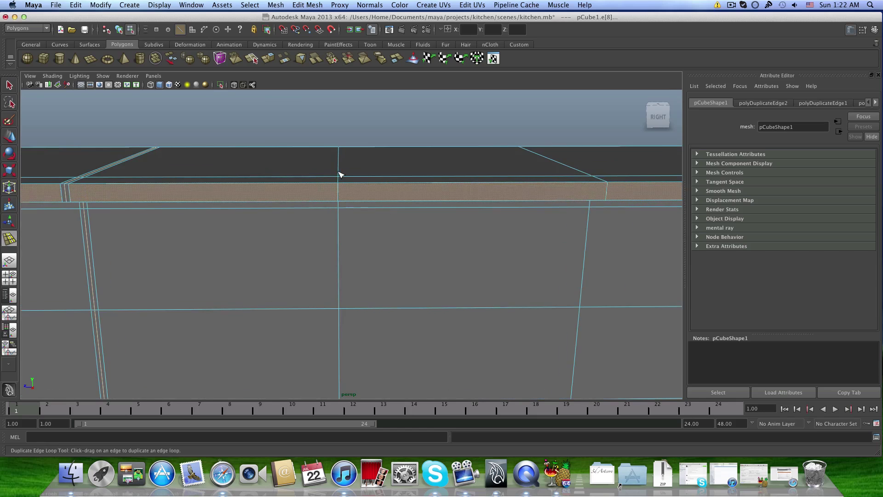
drag(342, 175, 343, 150)
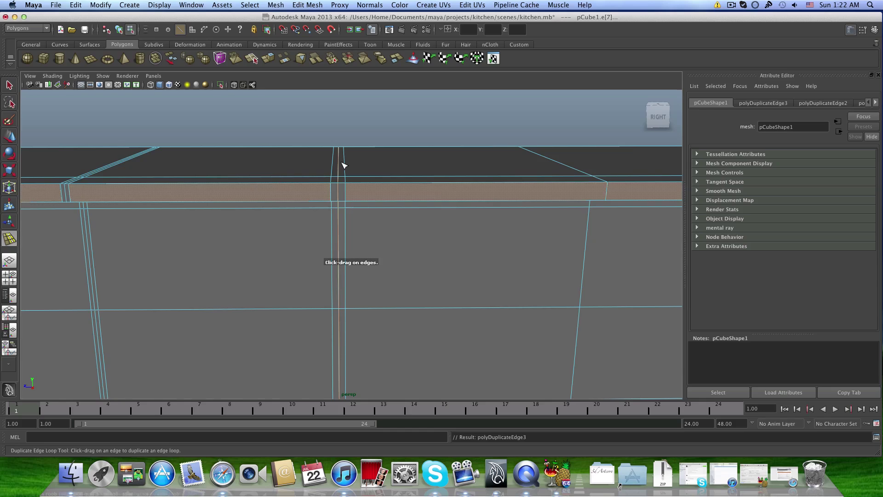
key(ctrl+z)
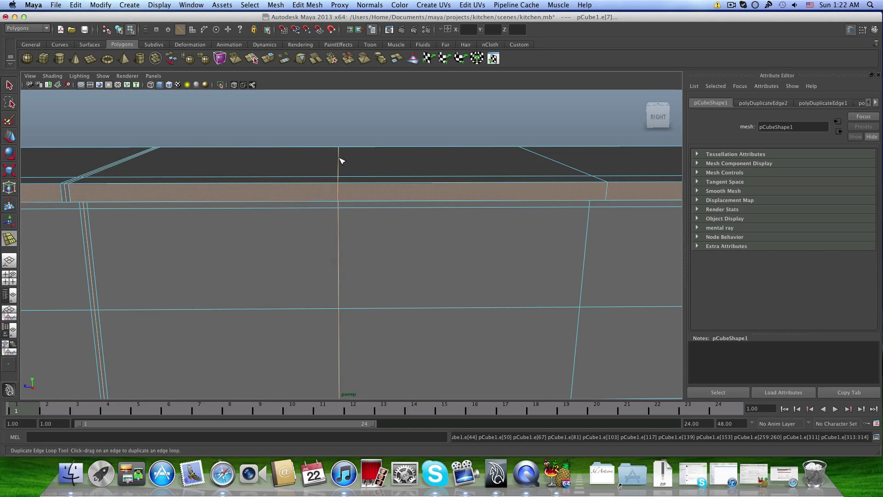
Add closely spaced offset edge loops on both sides of the counter's third and fourth vertical divisions
mouse_move(339, 160)
mouse_down()
mouse_move(341, 146)
mouse_move(343, 161)
mouse_move(329, 160)
mouse_move(339, 160)
mouse_up()
alt+right_drag(372, 162, 195, 179)
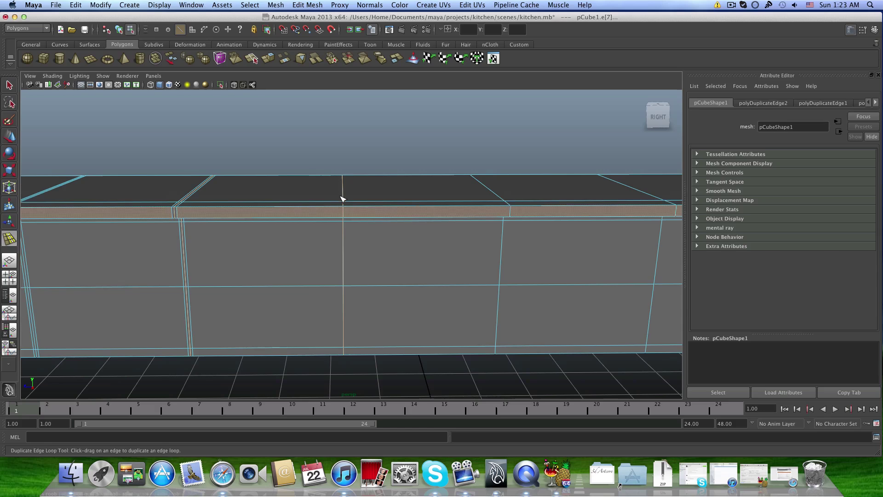
drag(345, 190, 340, 177)
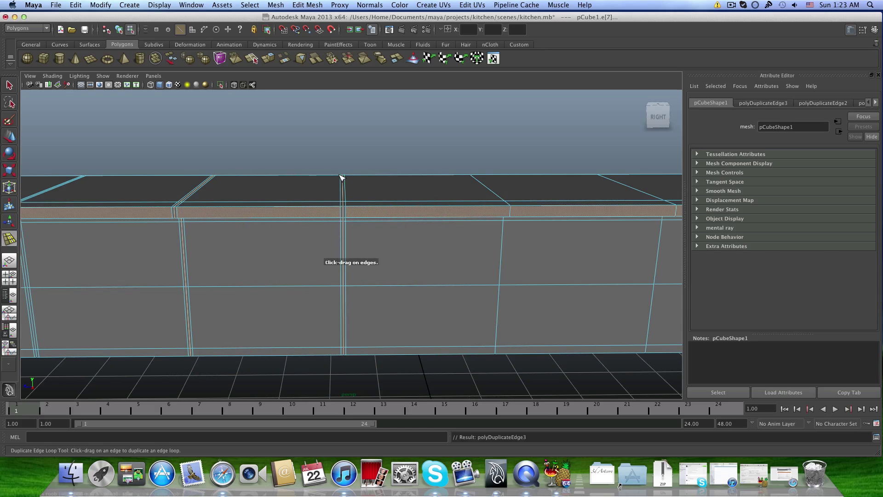
mouse_move(253, 228)
alt+middle_down()
mouse_move(269, 245)
mouse_move(243, 235)
alt+middle_up()
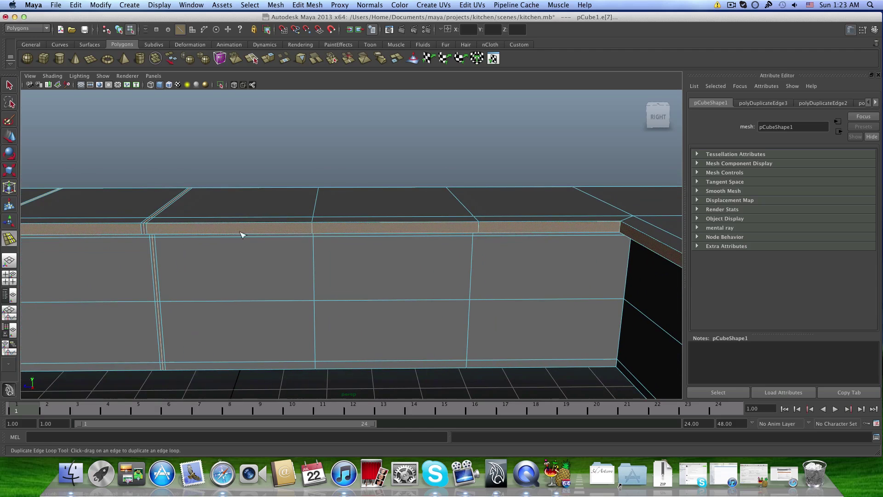
drag(317, 207, 318, 189)
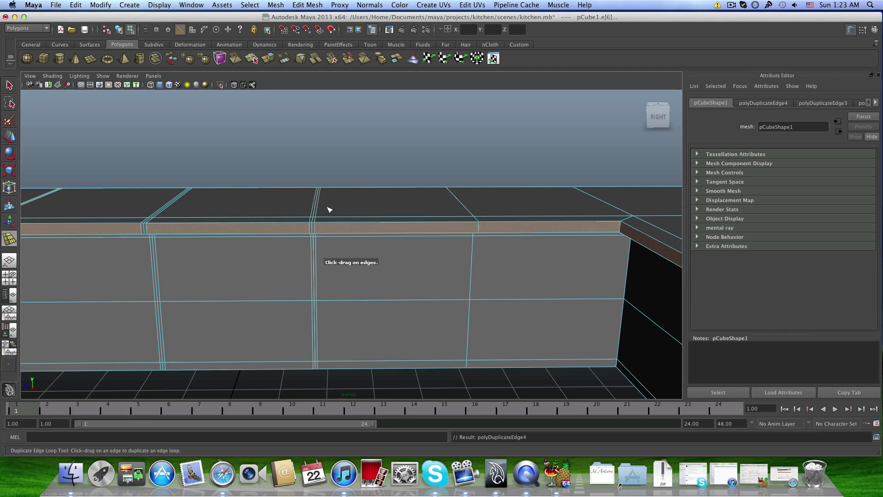
Try adding offset edge loops around the counter's fifth vertical division, next to the inner corner, and undo them
mouse_move(328, 210)
alt+middle_down()
mouse_move(375, 193)
mouse_move(272, 208)
mouse_move(337, 221)
alt+middle_up()
mouse_move(344, 224)
mouse_down()
mouse_move(343, 198)
mouse_move(345, 217)
mouse_up()
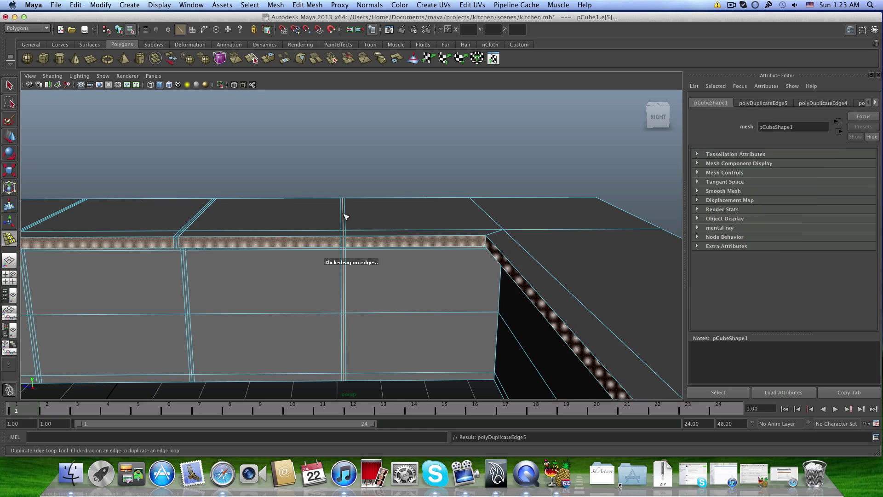
scroll(344, 239, up, 2)
alt+drag(337, 251, 315, 256)
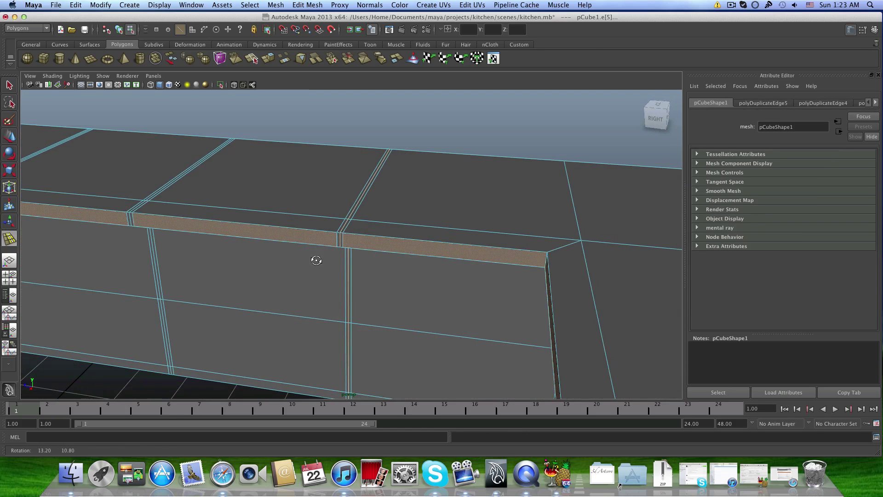
key(z)
Add closely spaced offset edge loops on both sides of the fifth vertical division near the counter's inner corner
scroll(352, 257, down, 3)
scroll(363, 254, up, 4)
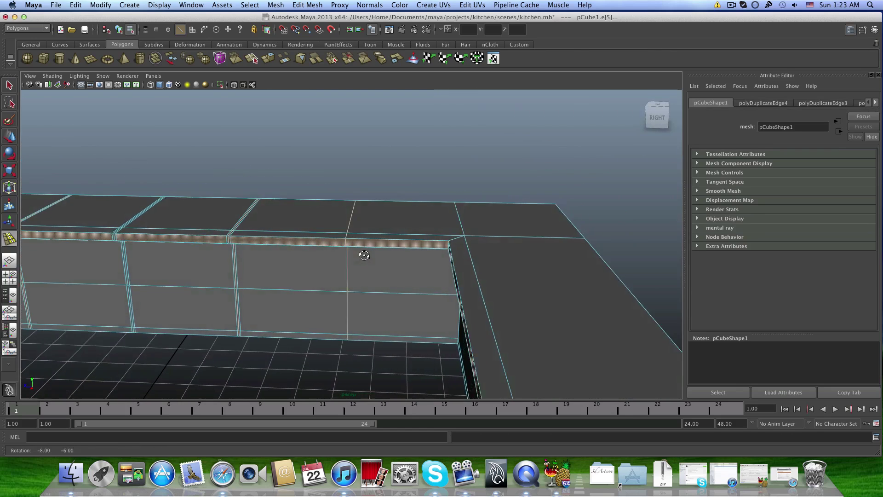
mouse_move(346, 230)
mouse_down()
mouse_move(252, 247)
mouse_move(305, 220)
mouse_move(343, 214)
mouse_up()
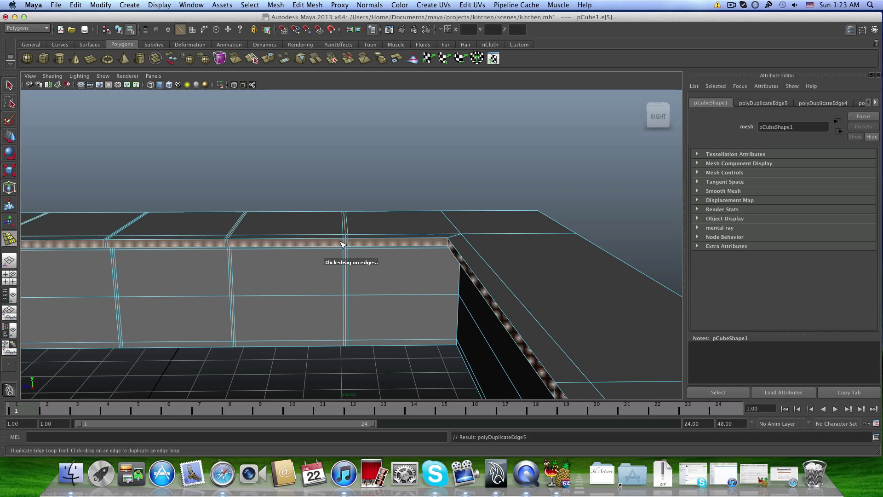
Examine the spacing of the divided sections along the lower counter's front, ending at the first section
alt+drag(343, 244, 329, 272)
alt+middle_drag(329, 272, 256, 299)
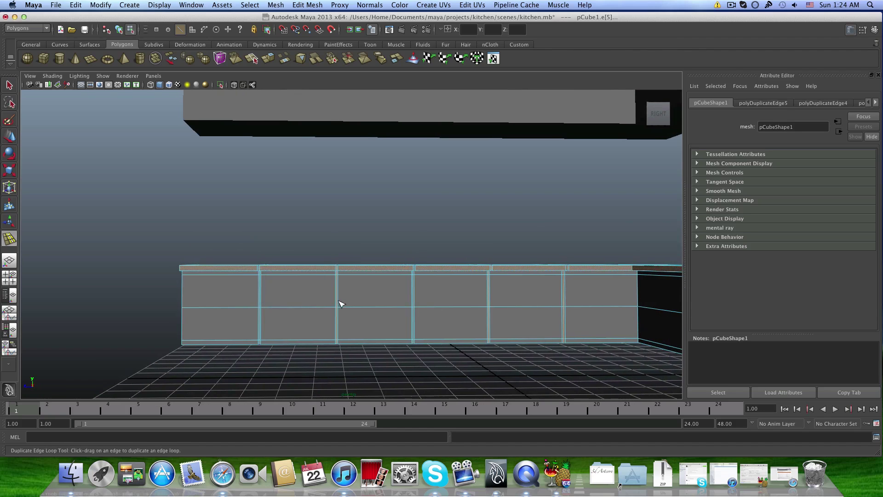
mouse_move(340, 303)
alt+right_down()
mouse_move(293, 297)
mouse_move(327, 301)
alt+right_up()
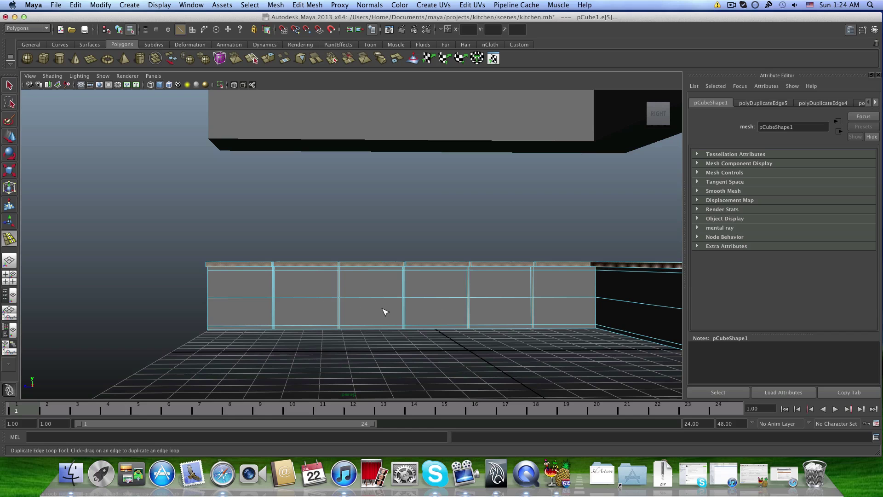
alt+middle_drag(276, 274, 336, 282)
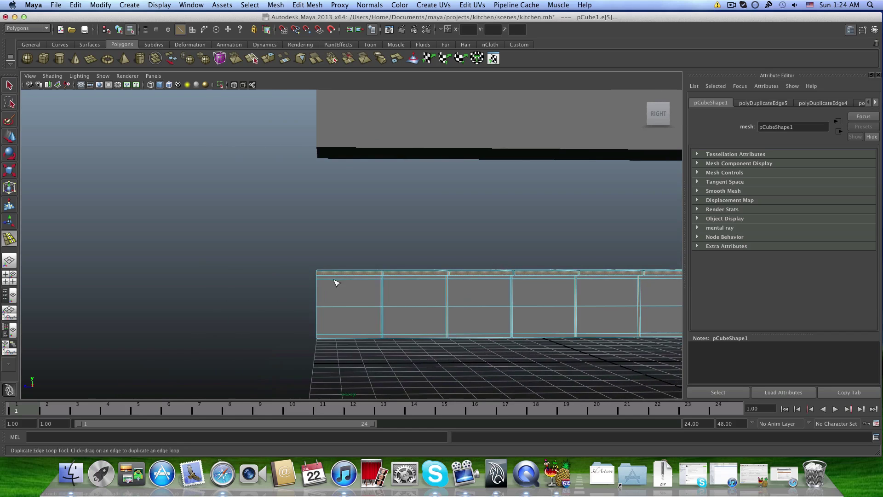
alt+right_drag(335, 281, 456, 296)
alt+middle_drag(380, 298, 365, 234)
alt+right_drag(344, 245, 399, 251)
alt+drag(400, 252, 386, 252)
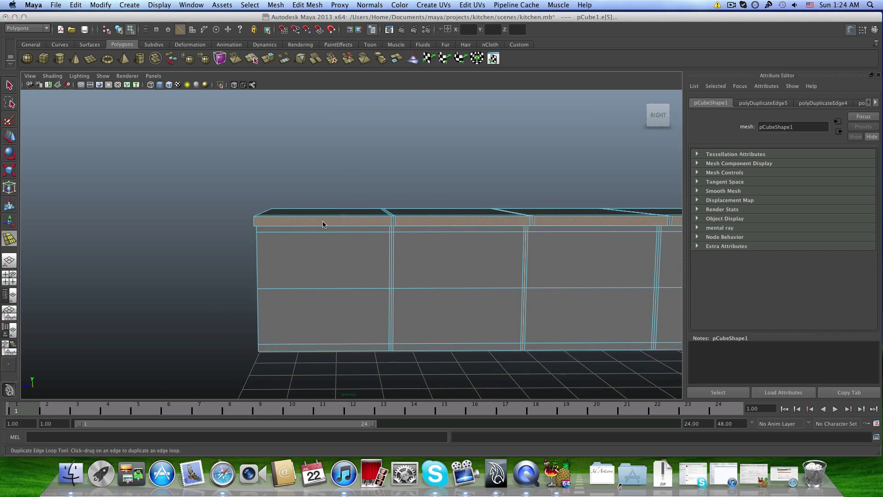
Select the horizontal edge near the top of the counter's first front section and split its edge ring with a vertical loop down the middle
right_drag(323, 223, 328, 203)
click(27, 94)
click(9, 85)
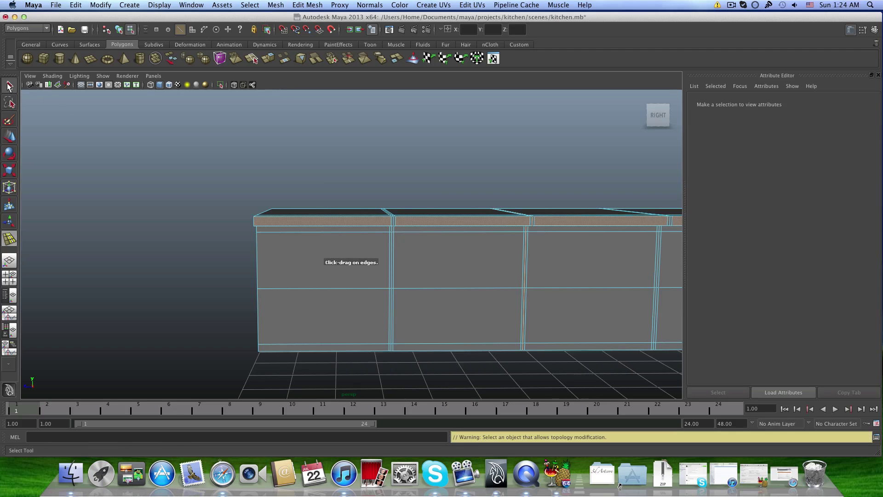
click(322, 232)
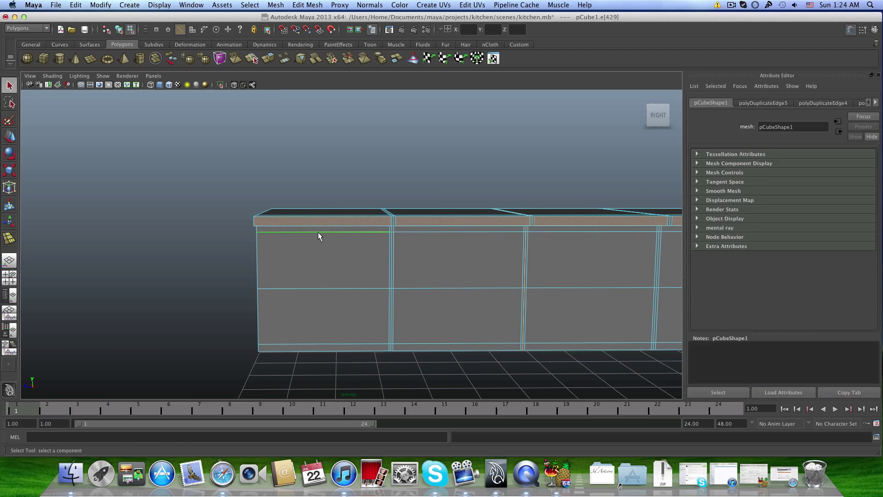
ctrl+right_click(318, 231)
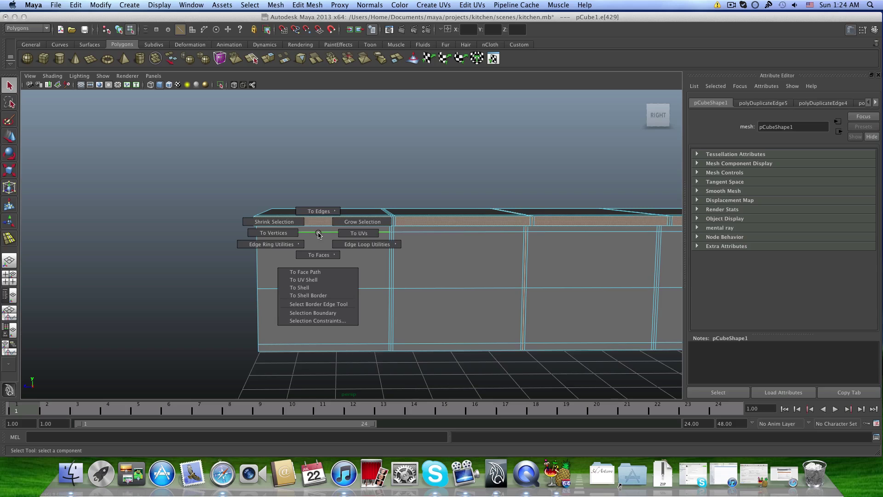
ctrl+right_drag(318, 236, 341, 253)
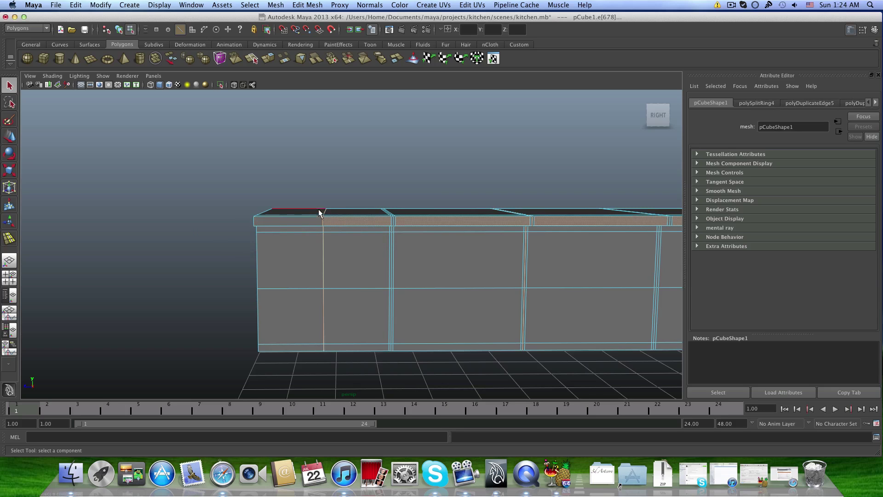
Add closely spaced edge loops on both sides of the first section's middle division with the Offset Edge Loop Tool
alt+drag(324, 247, 332, 226)
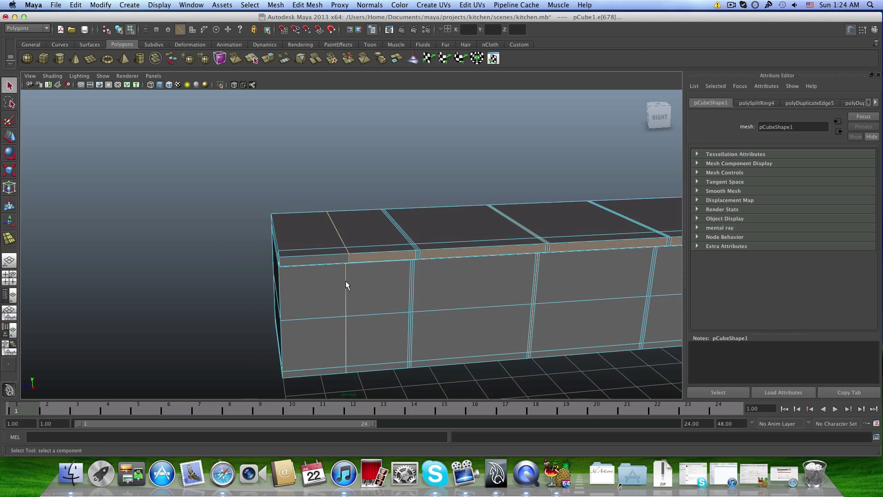
alt+drag(345, 281, 314, 204)
alt+drag(345, 296, 331, 270)
alt+right_drag(331, 270, 385, 298)
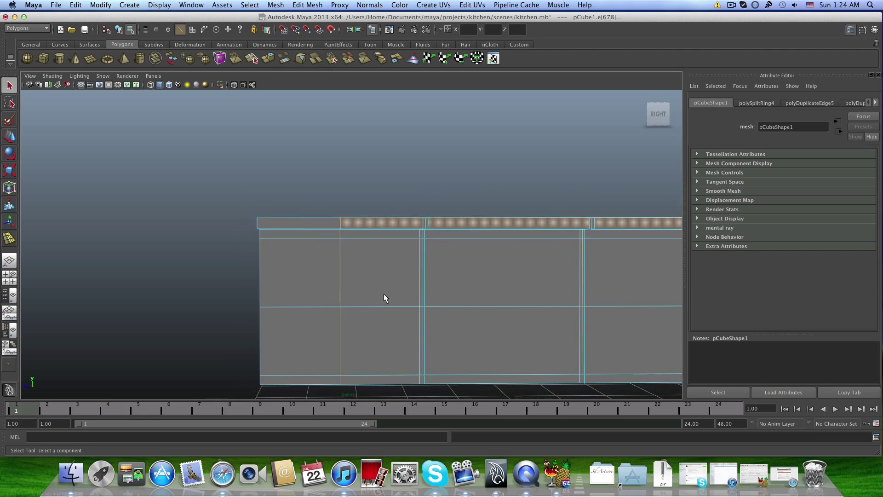
alt+drag(384, 298, 334, 242)
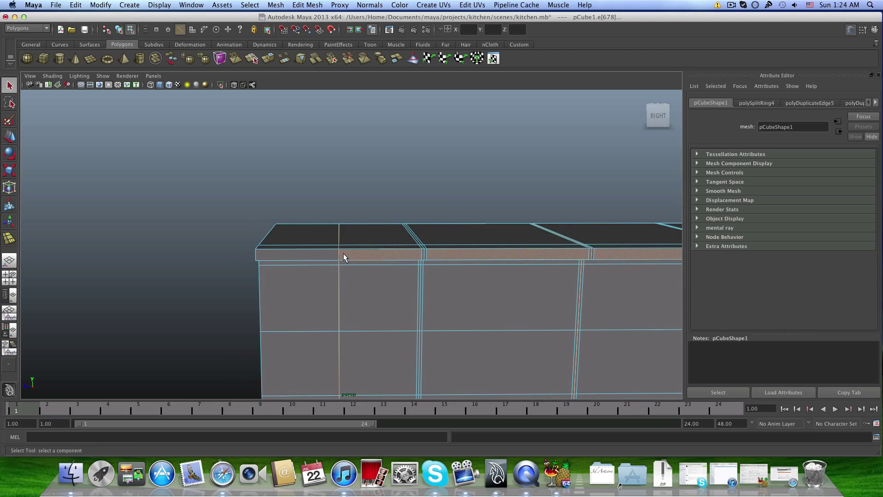
click(304, 6)
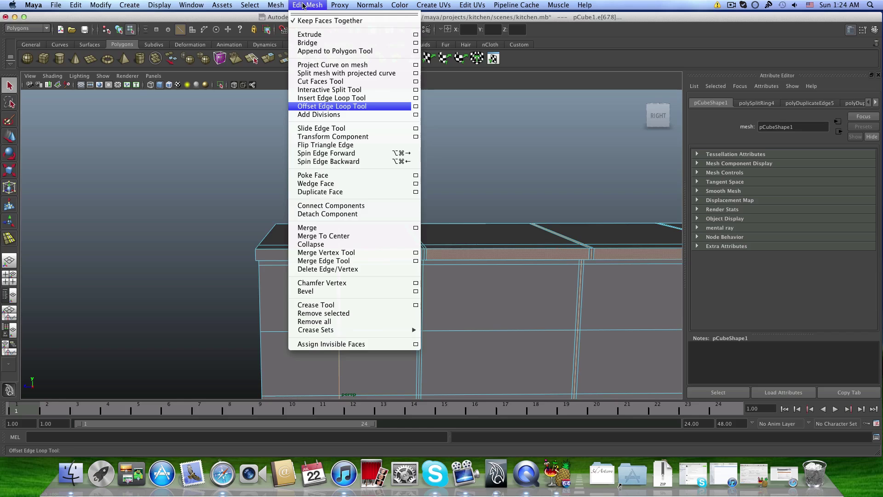
click(336, 106)
drag(341, 245, 330, 226)
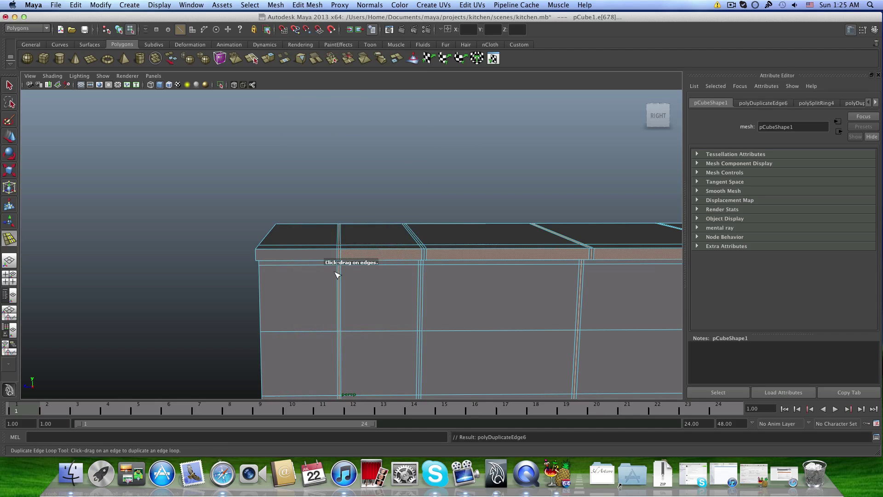
Select the four large faces of the counter's first front section, on both sides of its middle division
mouse_move(336, 274)
alt+mouse_down()
mouse_move(339, 258)
mouse_move(331, 262)
mouse_move(347, 266)
mouse_move(333, 267)
alt+mouse_up()
alt+middle_drag(333, 267, 332, 252)
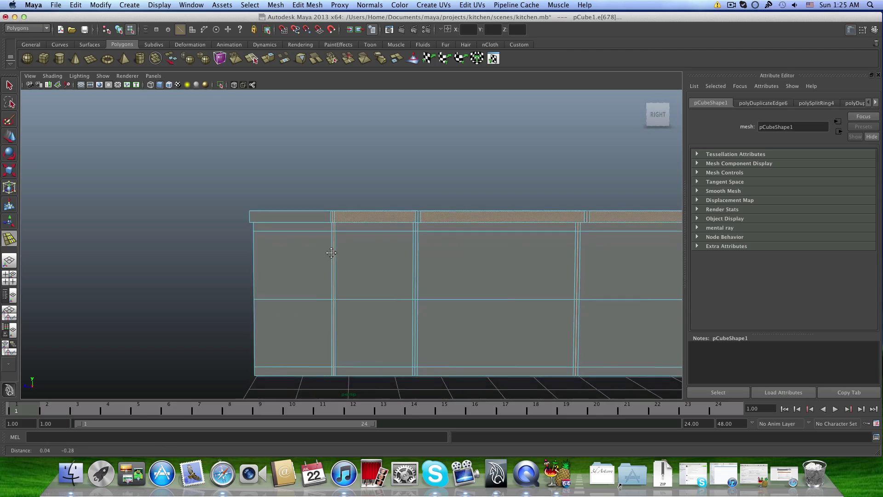
alt+drag(331, 253, 361, 270)
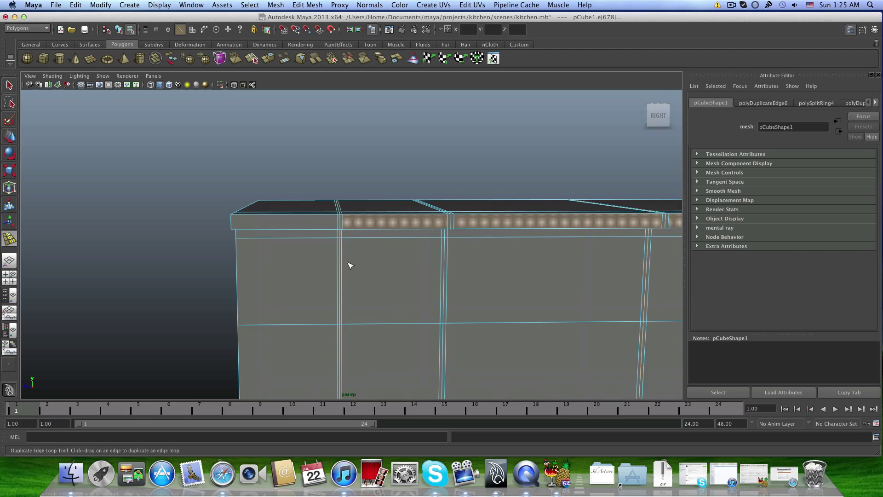
alt+drag(350, 265, 346, 246)
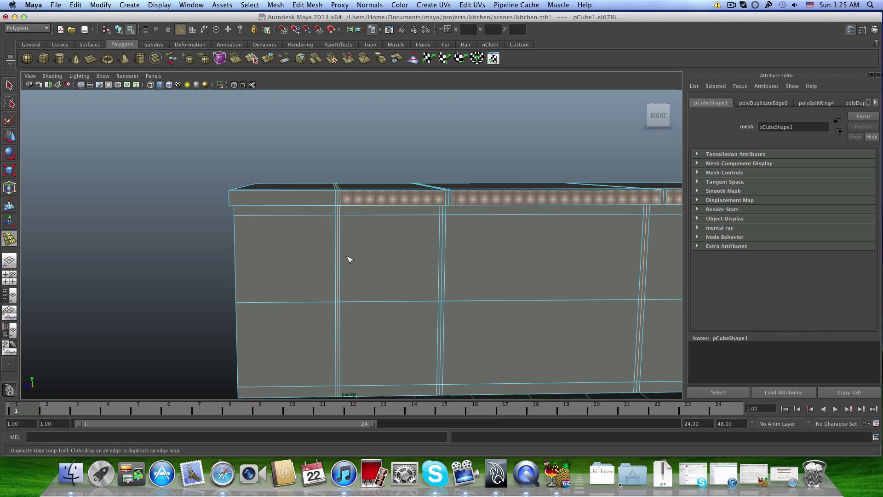
right_drag(358, 260, 359, 280)
click(9, 85)
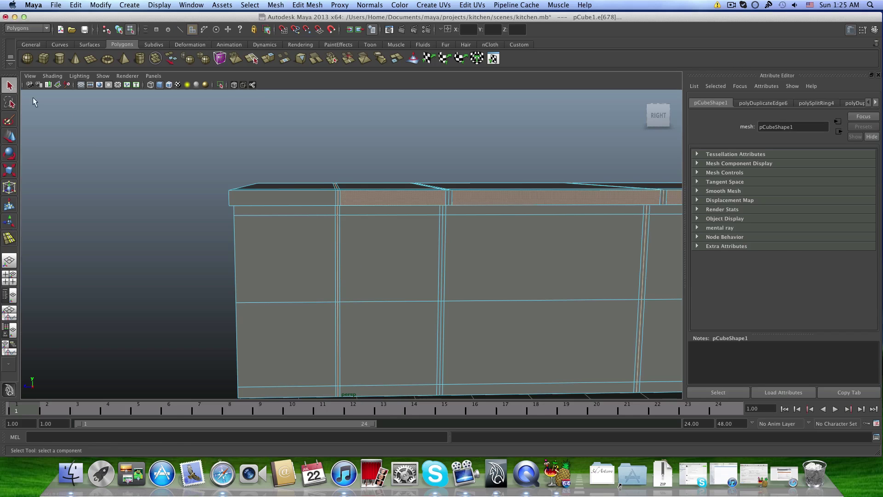
click(357, 246)
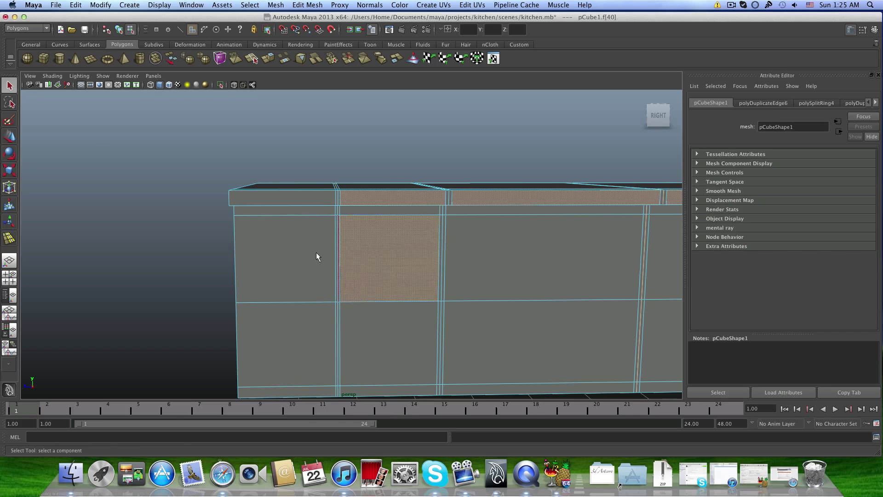
shift+click(316, 252)
shift+click(308, 322)
shift+click(377, 332)
alt+drag(390, 329, 296, 312)
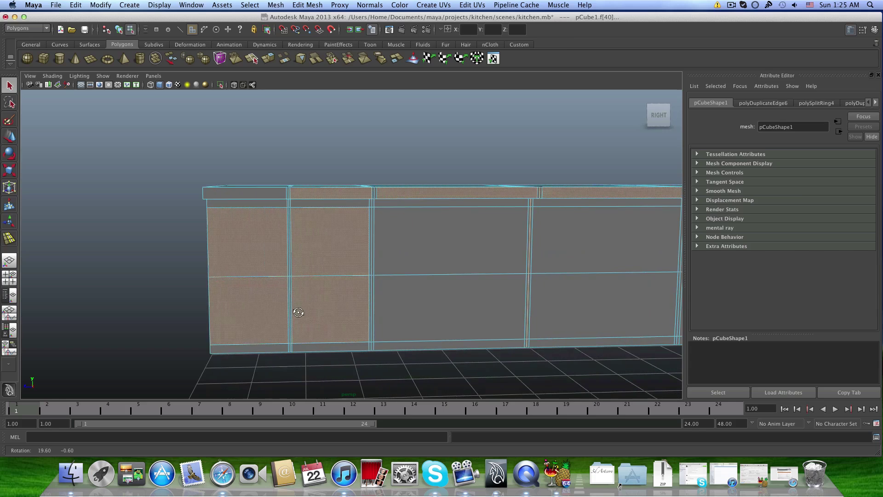
click(267, 59)
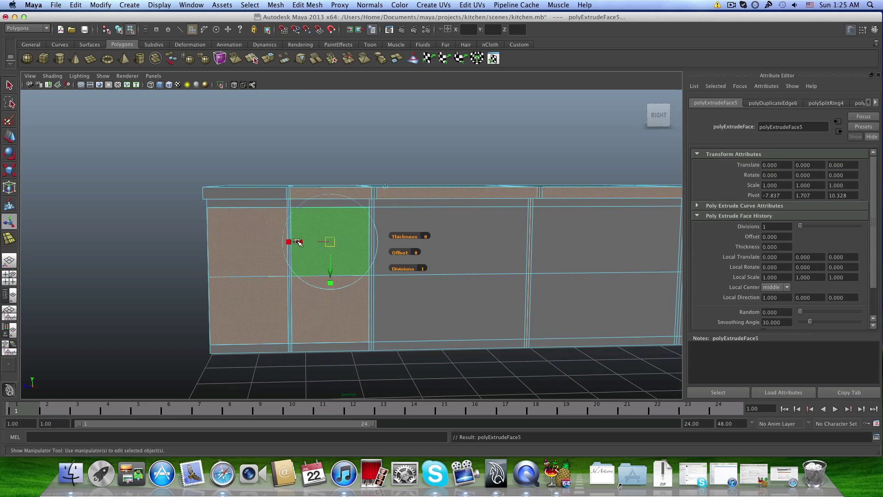
drag(291, 241, 291, 241)
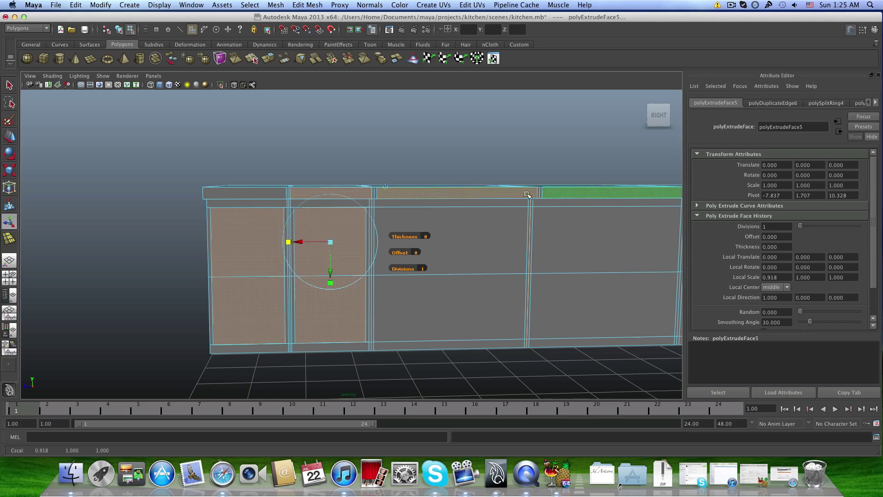
alt+drag(449, 240, 361, 253)
key(ctrl+z)
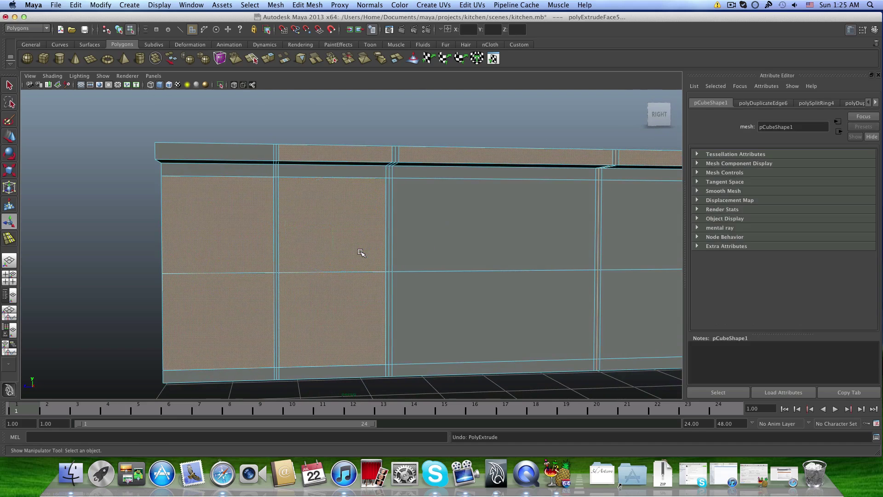
Add the narrow strips along the middle division to the face selection and check the Keep Faces Together option
click(334, 199)
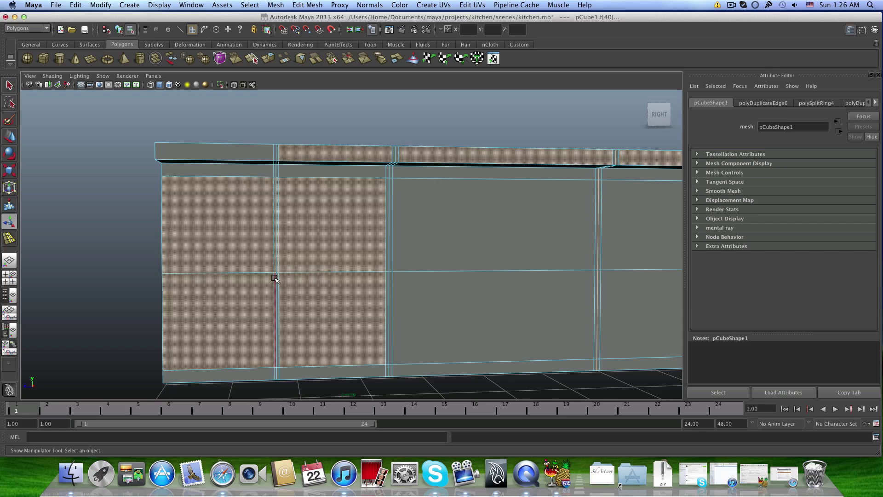
scroll(274, 290, up, 3)
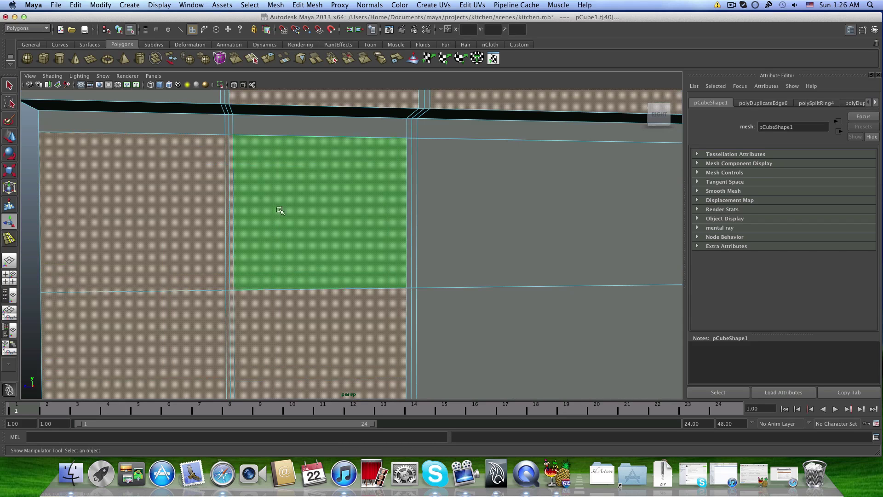
scroll(225, 295, down, 5)
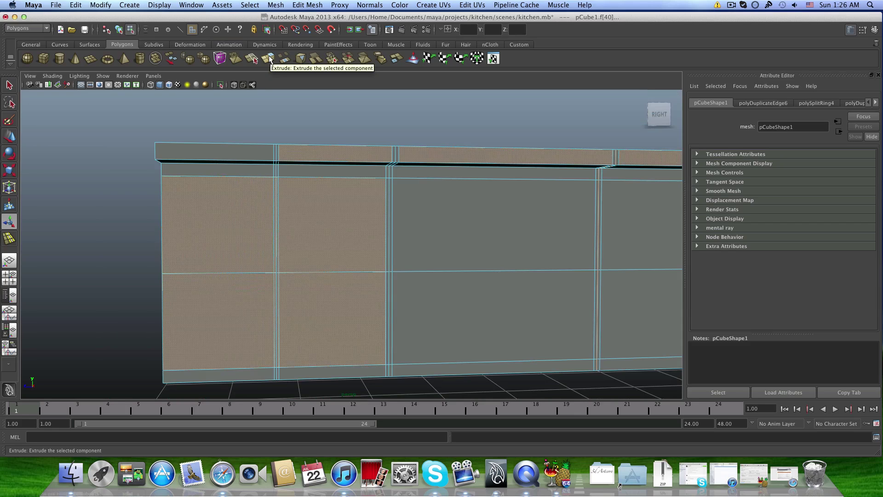
click(307, 7)
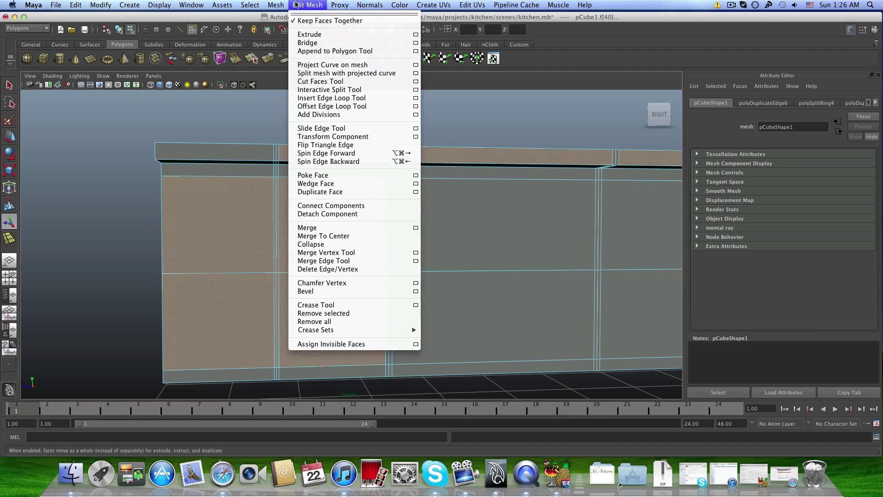
click(300, 5)
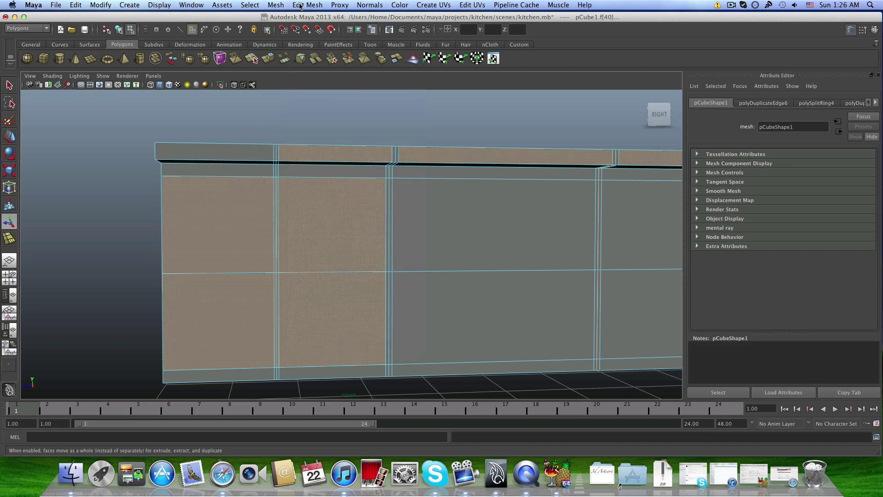
Extrude the selected first-section faces and scale them inward to 0.935 horizontally and 0.915 vertically to form an inset frame
click(268, 59)
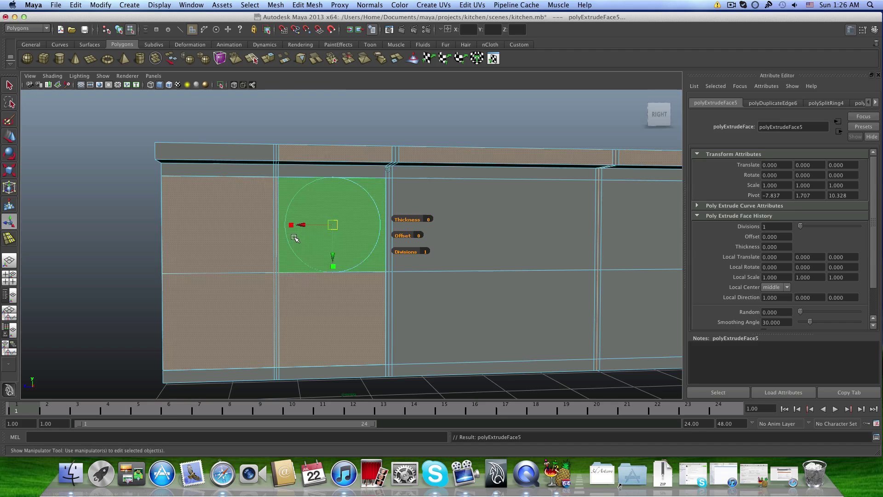
alt+drag(294, 237, 275, 267)
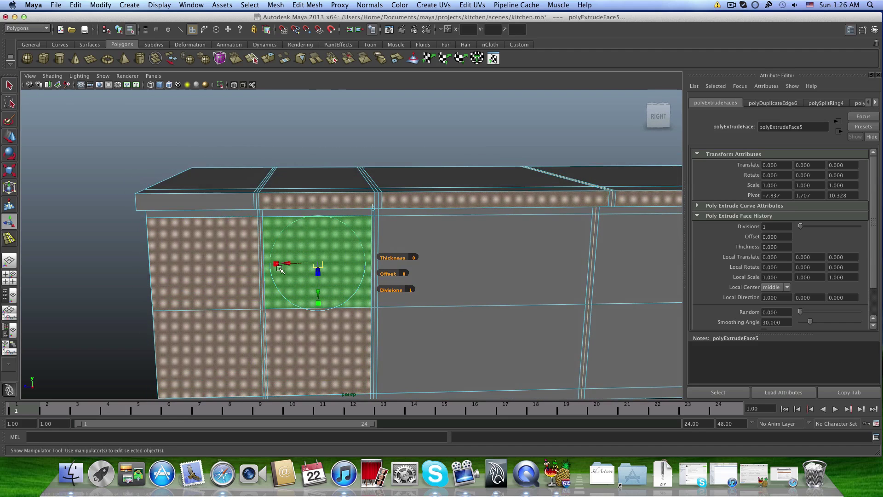
alt+drag(279, 269, 290, 260)
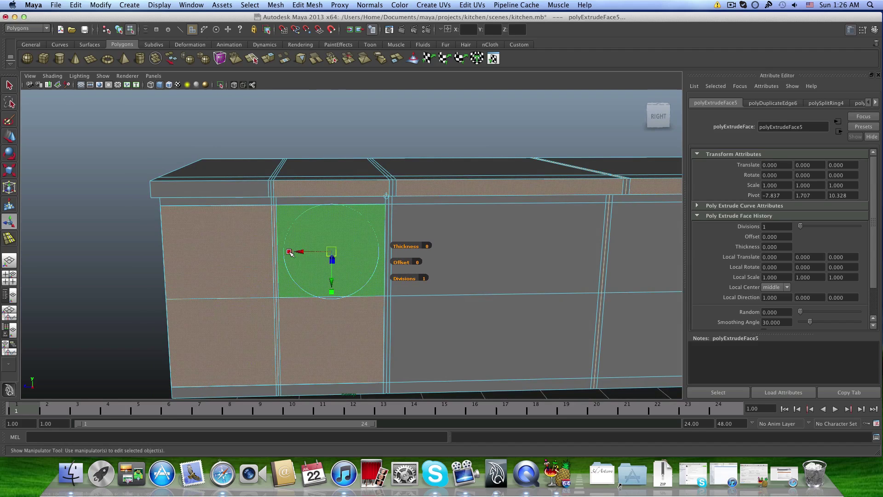
click(289, 251)
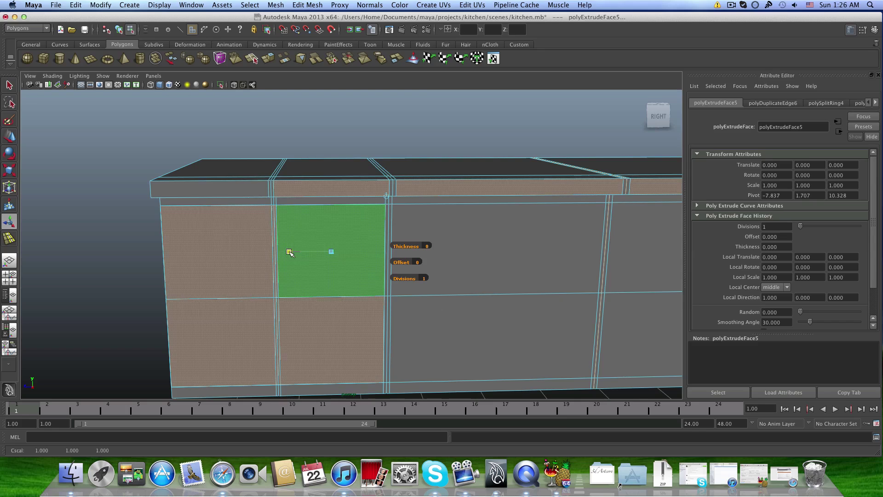
mouse_move(289, 251)
mouse_down()
mouse_move(327, 253)
mouse_move(294, 253)
mouse_up()
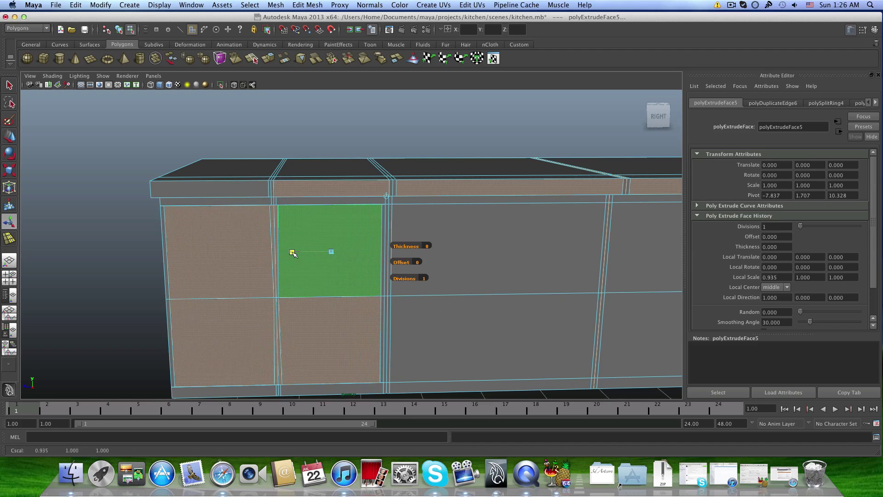
alt+drag(294, 251, 290, 232)
alt+drag(247, 181, 294, 229)
drag(346, 265, 345, 261)
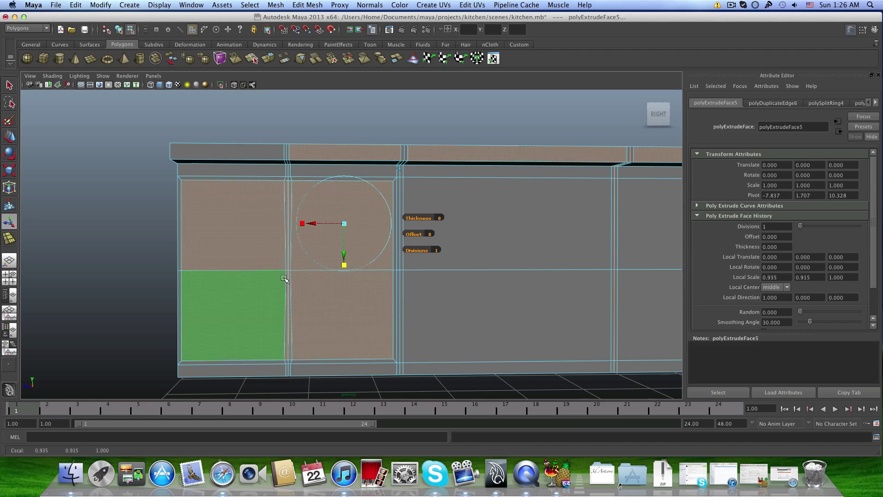
Straighten the inset's middle division by scaling its flared vertices horizontally into line with the neighbouring vertical edges
right_drag(283, 278, 254, 279)
scroll(252, 193, up, 5)
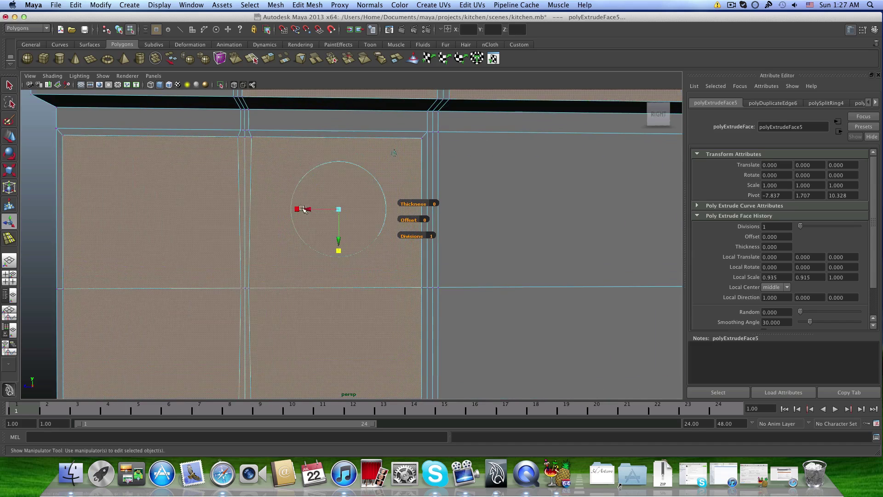
alt+middle_drag(303, 210, 338, 249)
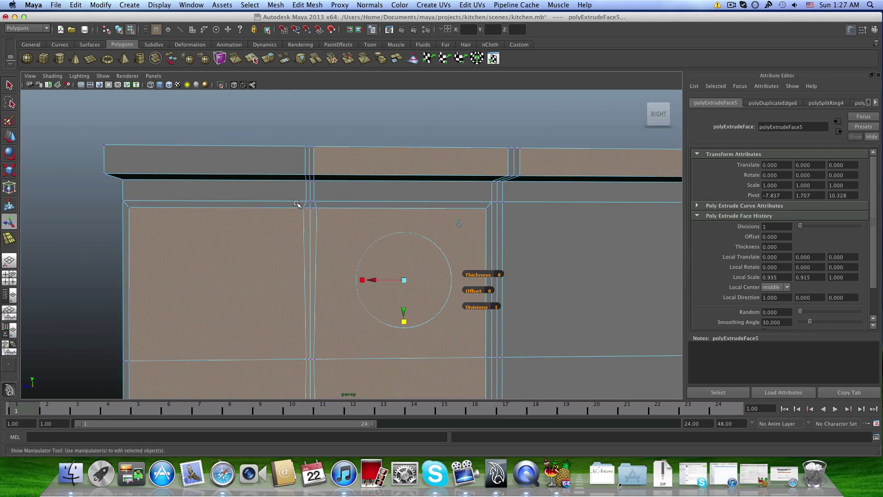
click(324, 210)
alt+middle_drag(319, 256, 312, 170)
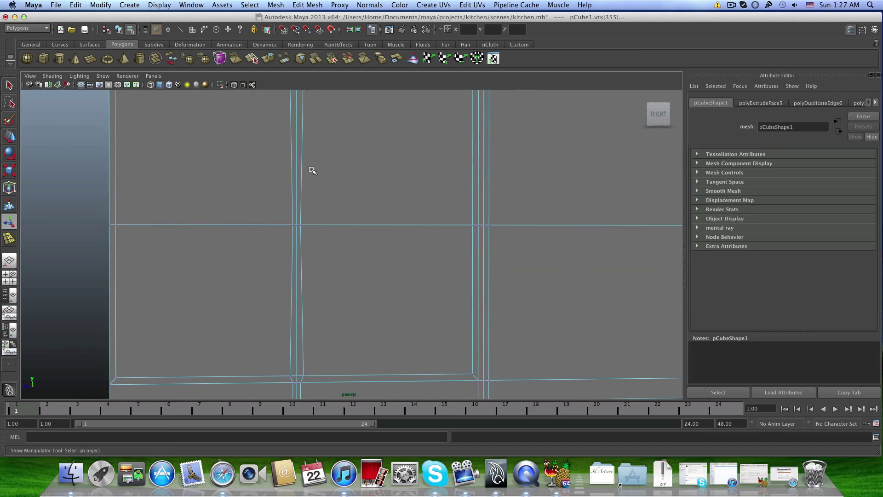
alt+drag(312, 171, 297, 294)
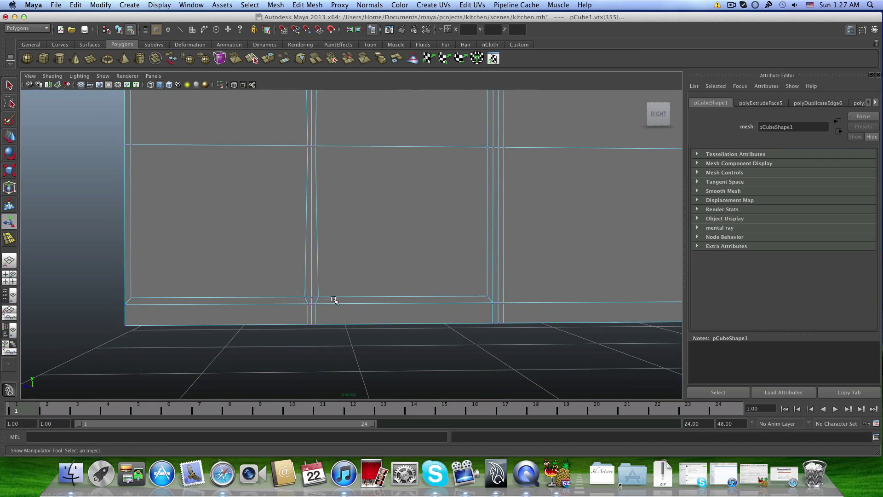
click(9, 170)
scroll(324, 237, down, 3)
alt+drag(321, 240, 286, 248)
scroll(289, 244, up, 3)
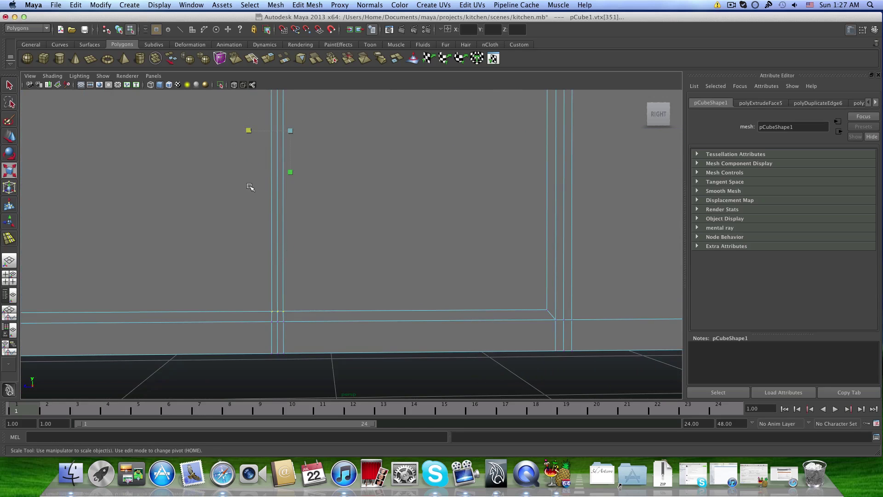
drag(249, 131, 248, 131)
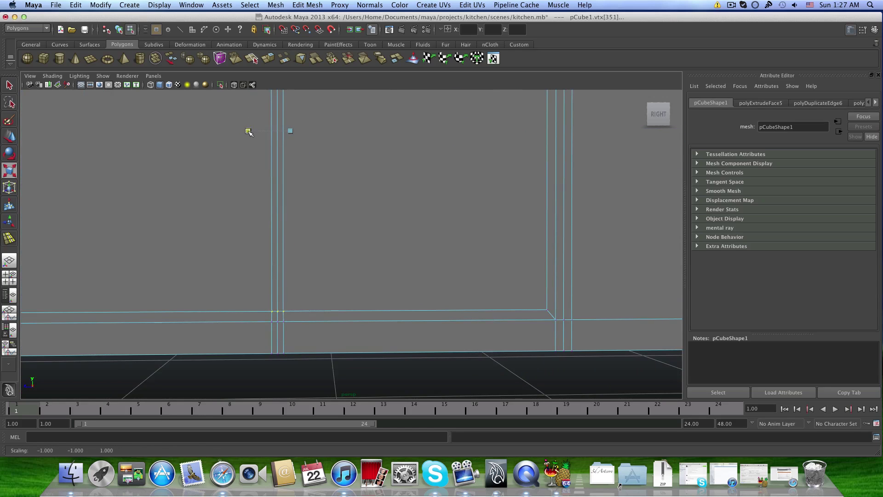
scroll(276, 180, down, 3)
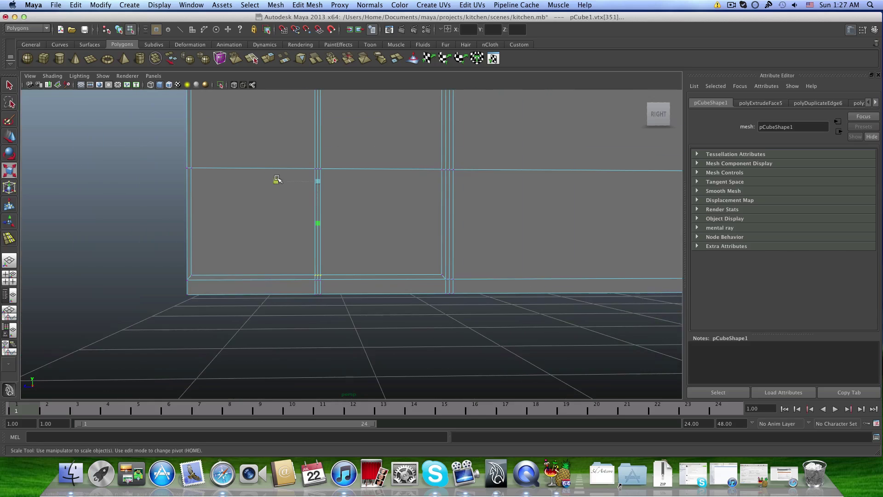
Select all faces inside the first section's inset frame, including the narrow strips along the middle division
scroll(262, 230, up, 2)
right_click(329, 186)
right_drag(329, 186, 330, 209)
click(330, 210)
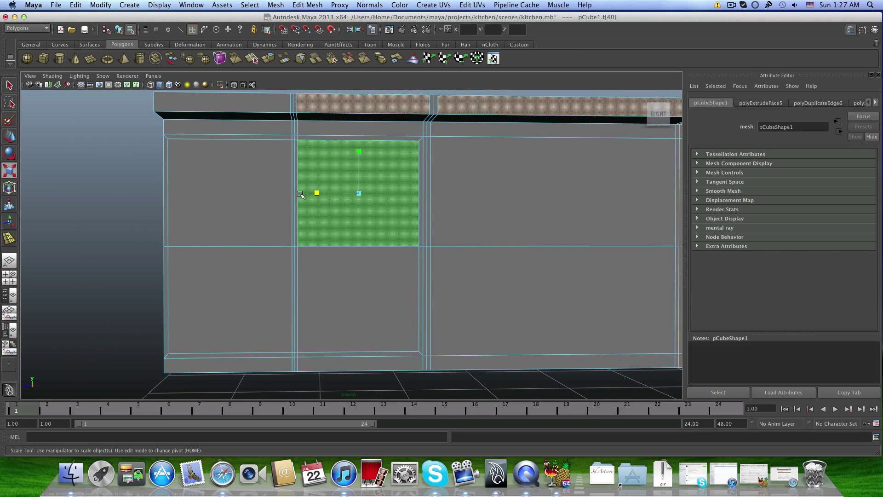
shift+click(294, 203)
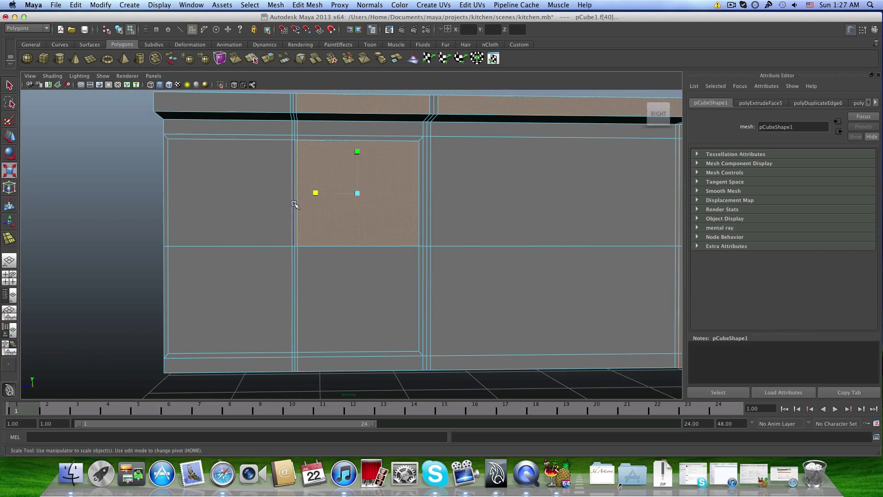
shift+click(285, 269)
scroll(293, 265, up, 5)
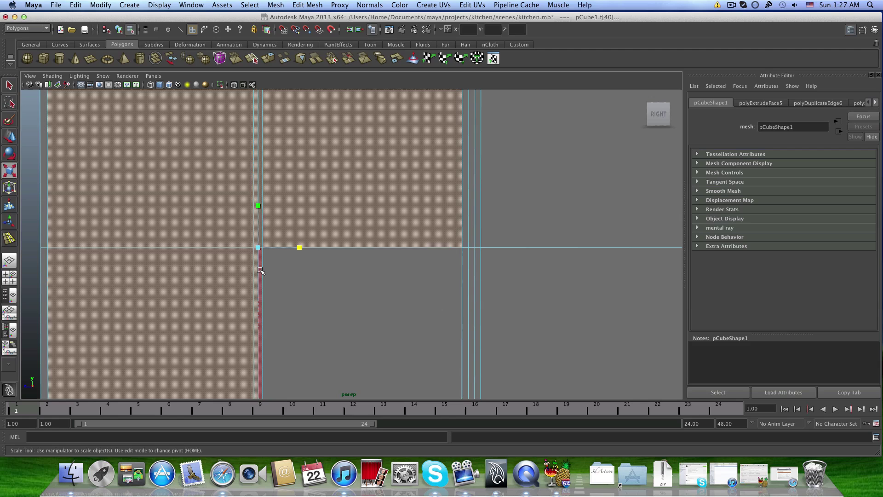
scroll(291, 276, down, 2)
shift+click(339, 273)
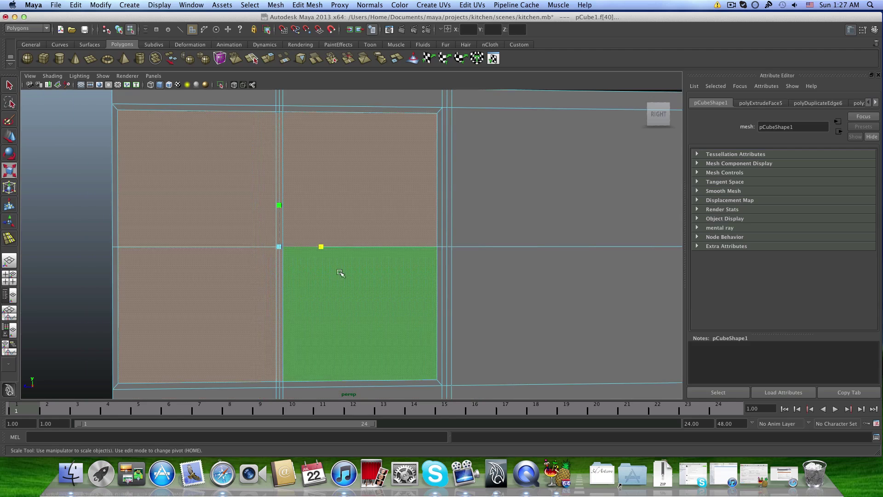
scroll(285, 269, down, 3)
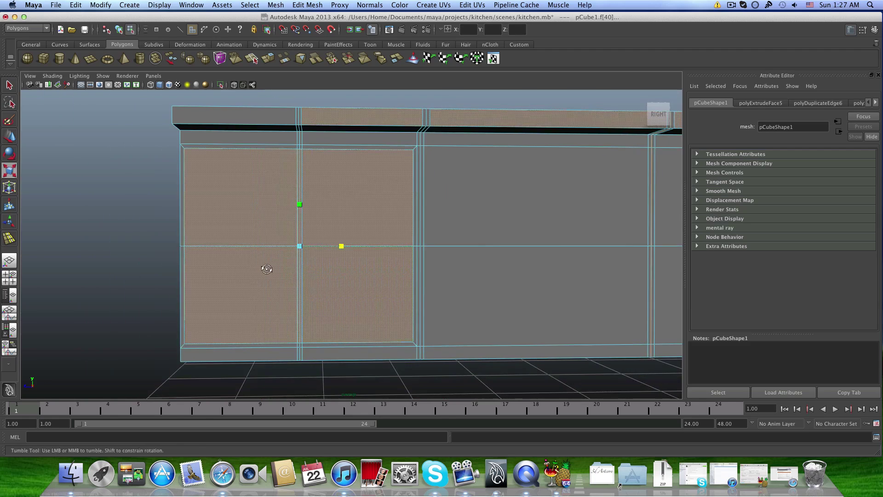
Extrude the selected inset faces about 3.69 units into the counter to hollow out the first cabinet
alt+drag(267, 266, 322, 258)
click(268, 59)
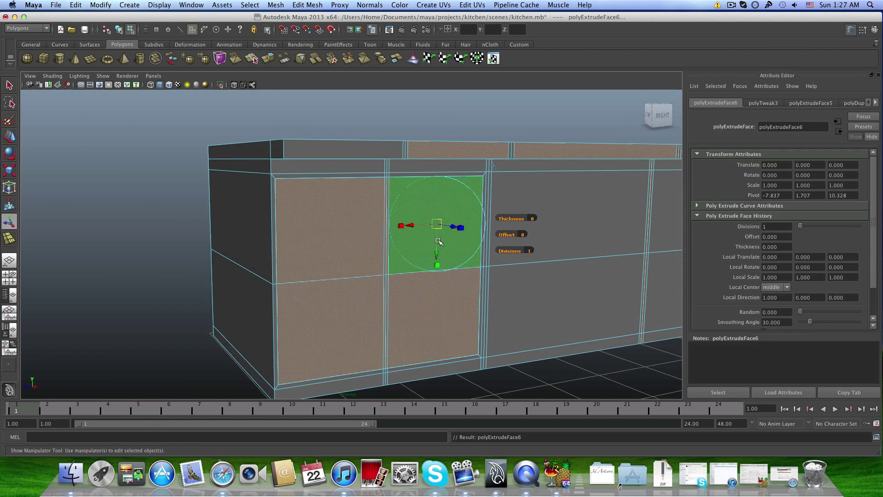
alt+drag(438, 241, 339, 197)
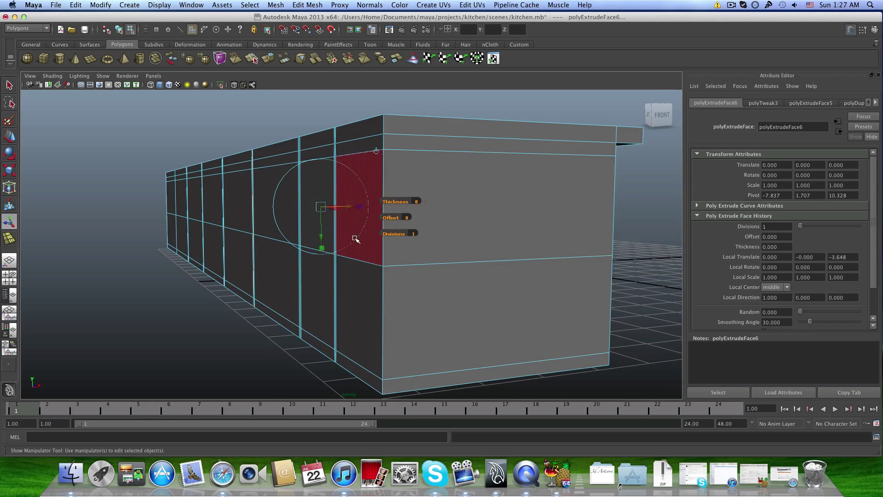
alt+drag(355, 239, 223, 248)
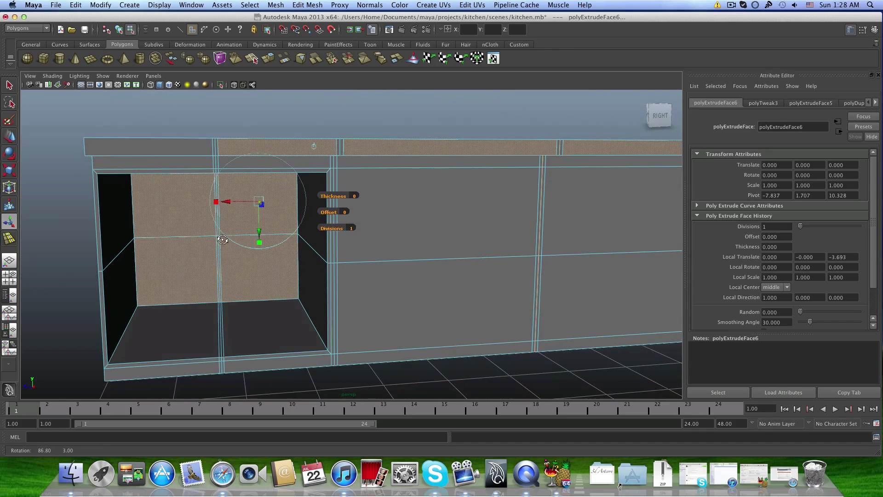
Return to object selection and examine the hollowed first cabinet and the undivided sections along the rest of the lower counter
alt+middle_drag(223, 248, 293, 270)
alt+drag(293, 270, 292, 269)
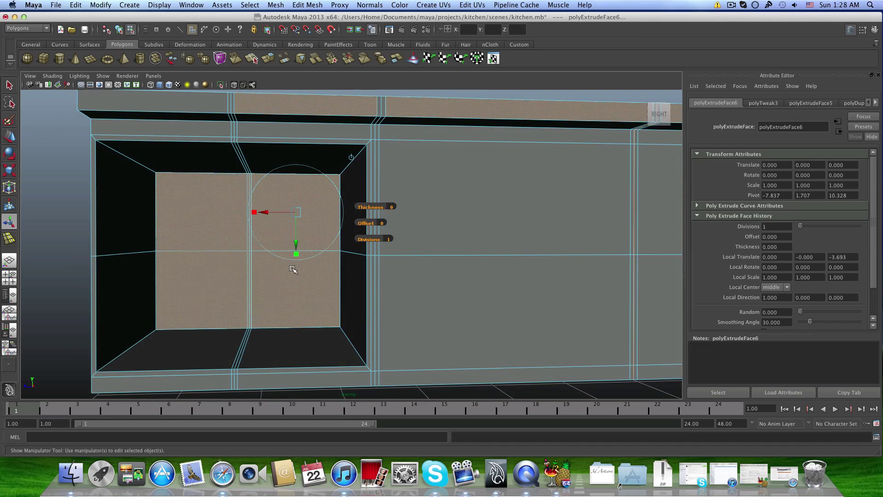
key(F8)
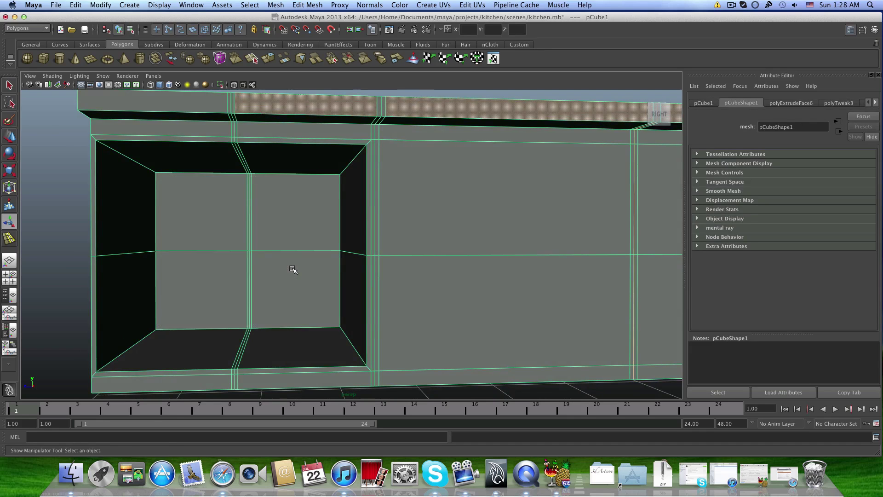
scroll(293, 269, down, 5)
alt+drag(292, 270, 294, 270)
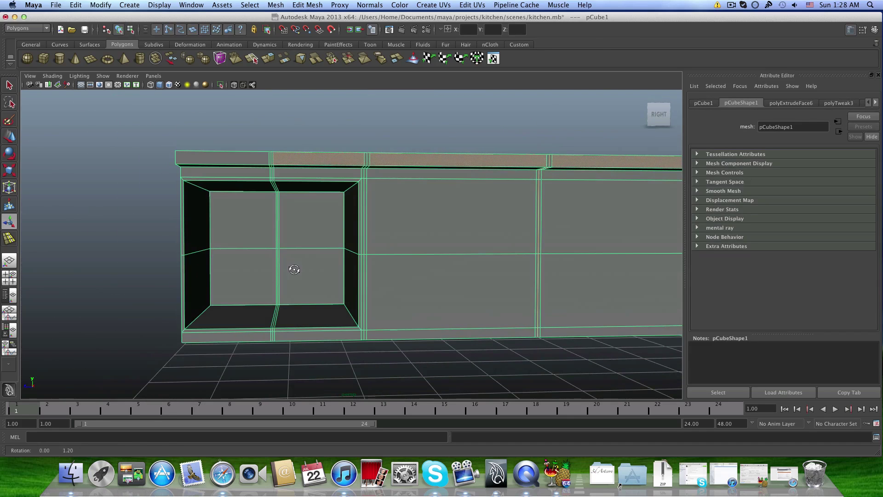
mouse_move(297, 230)
right_down()
mouse_move(294, 254)
mouse_move(299, 231)
right_up()
scroll(292, 240, down, 4)
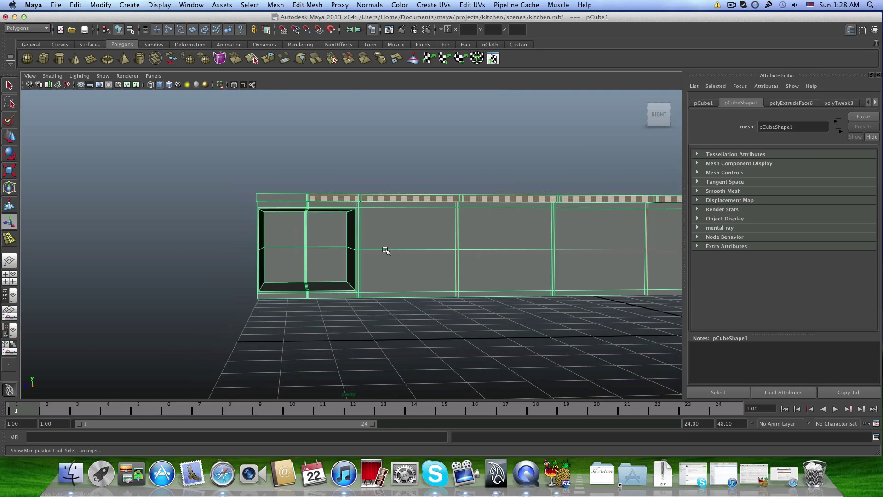
alt+drag(385, 250, 285, 256)
alt+drag(216, 250, 337, 265)
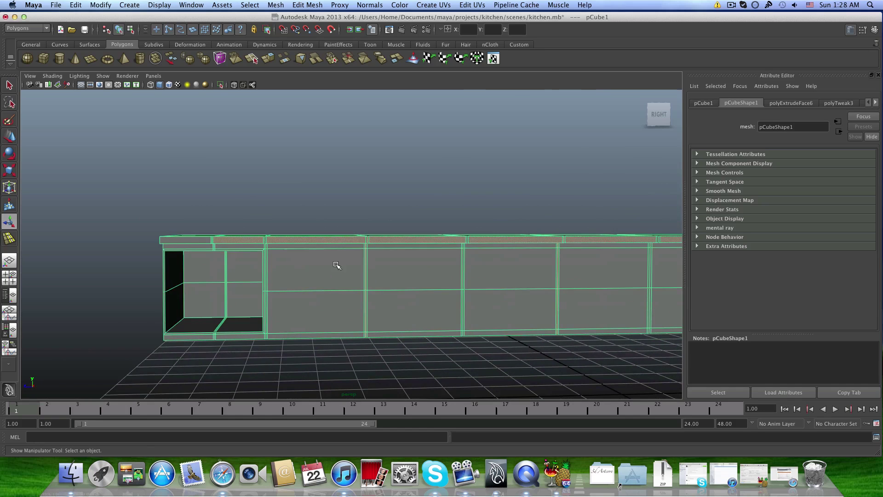
alt+drag(607, 280, 317, 300)
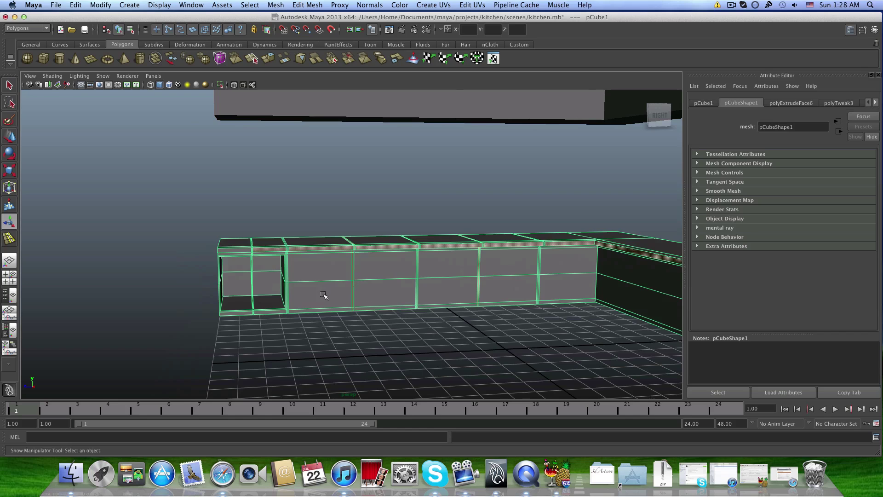
alt+drag(324, 295, 183, 298)
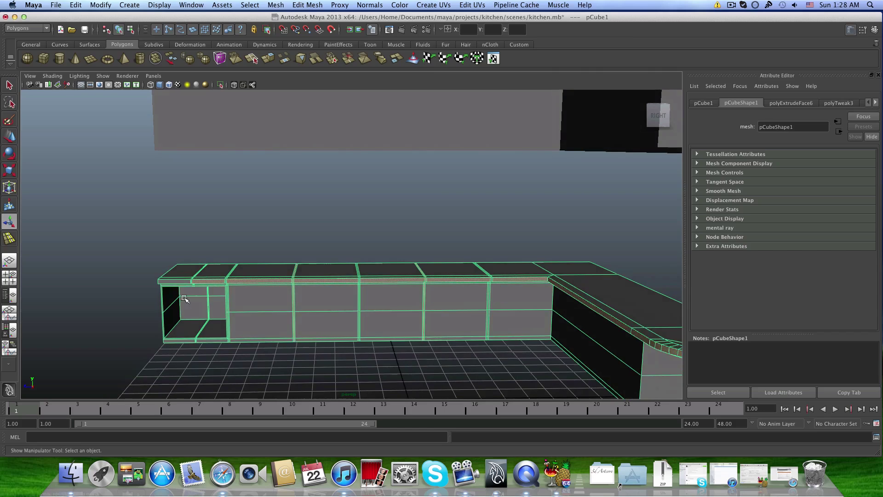
alt+middle_drag(183, 299, 282, 266)
alt+drag(282, 267, 280, 291)
alt+middle_drag(279, 292, 241, 293)
alt+drag(241, 293, 296, 281)
scroll(295, 292, down, 5)
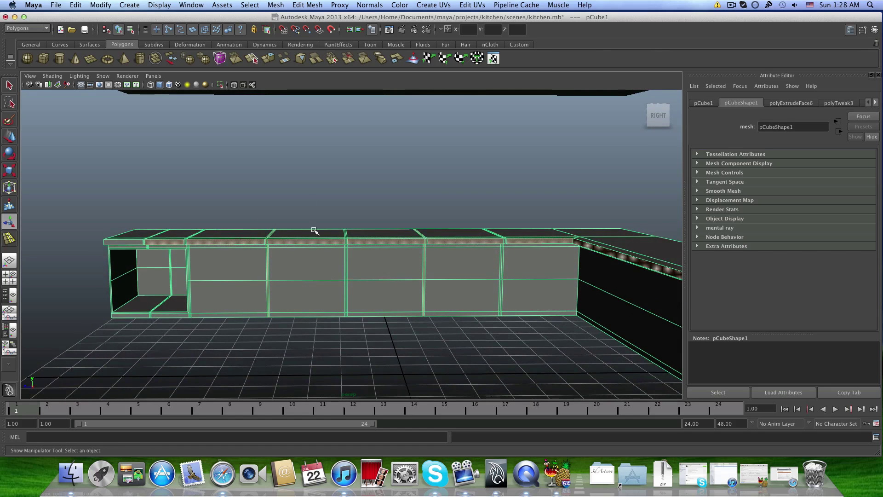
Switch the lower counter to face selection and clear any selected faces
click(305, 202)
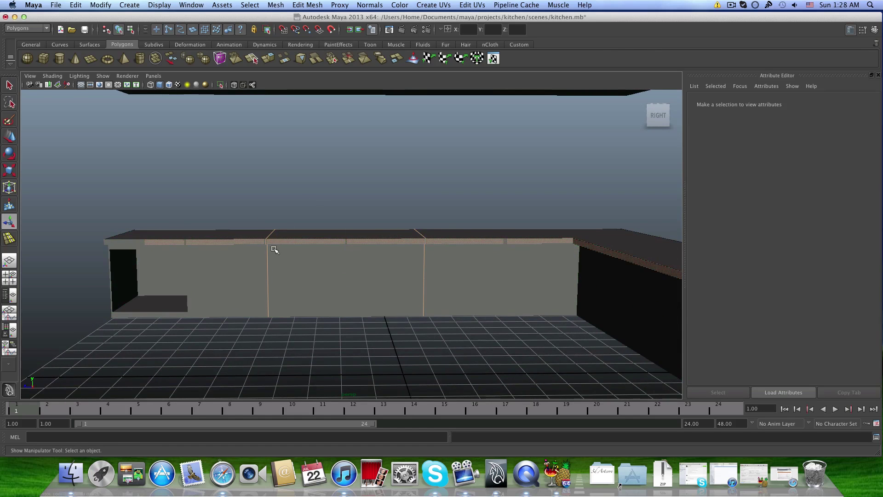
key(q)
drag(245, 169, 367, 315)
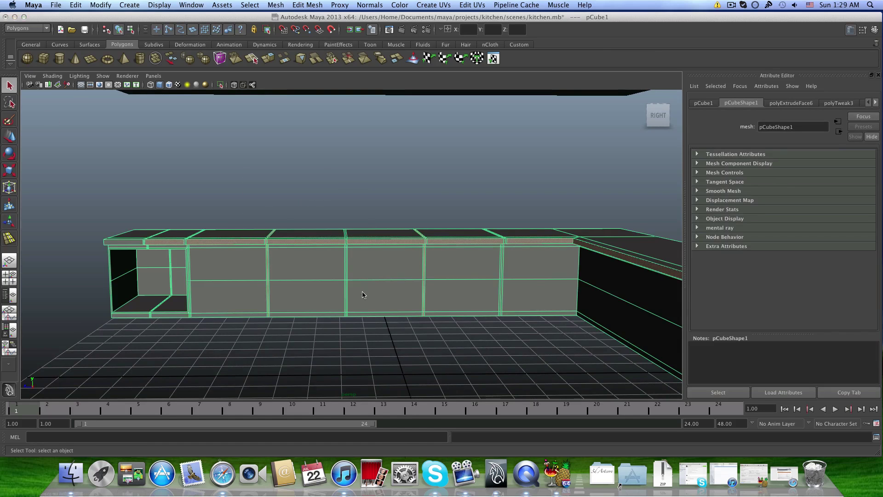
right_drag(363, 298, 359, 275)
click(359, 275)
click(320, 175)
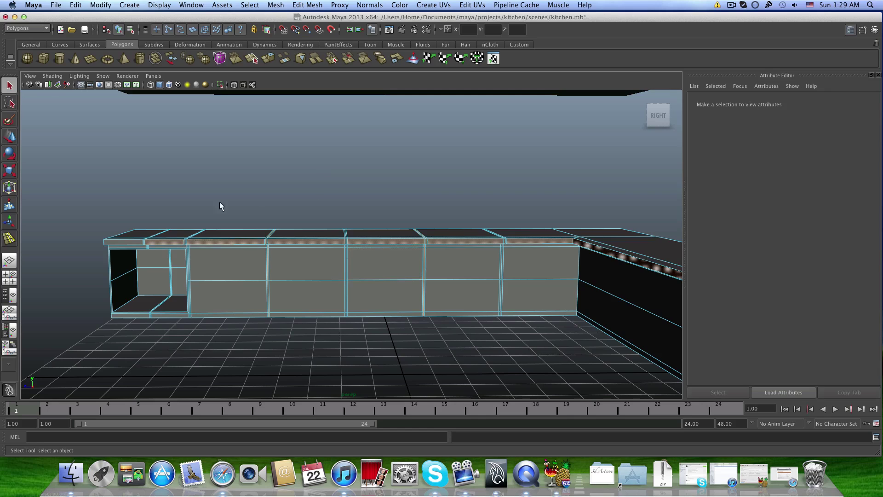
click(135, 244)
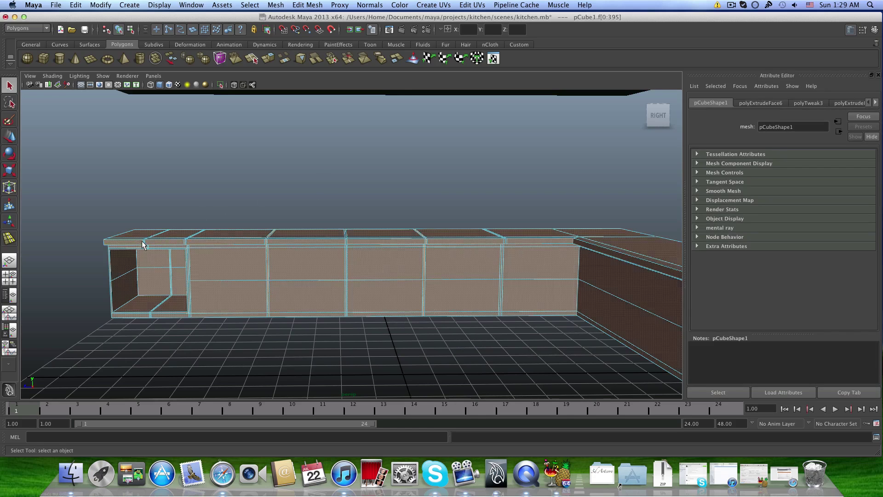
click(263, 198)
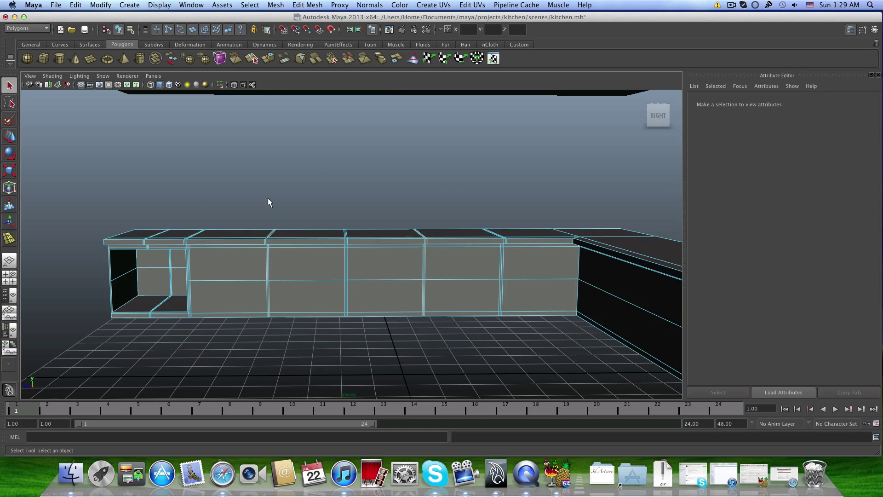
key(F8)
key(F8)
Delete all front, top, bottom and back faces of the four counter sections next to the hollowed cabinet, keeping the corner section
scroll(267, 249, up, 3)
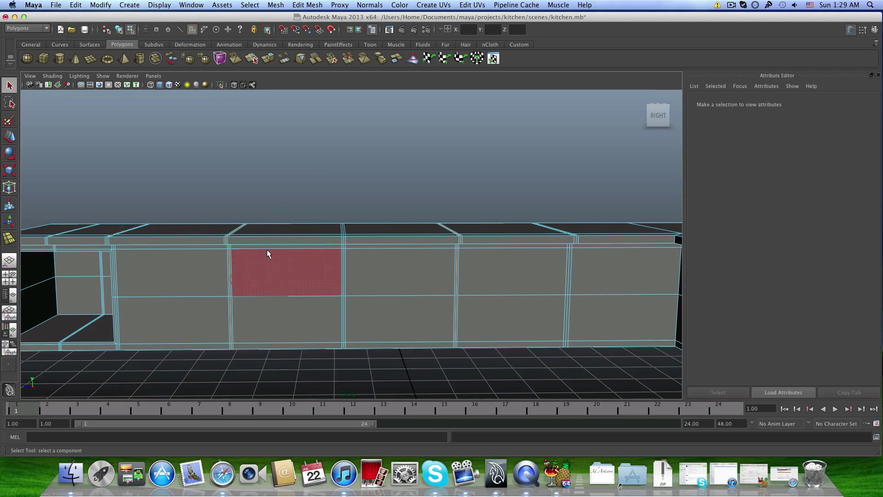
scroll(267, 249, down, 4)
mouse_move(266, 234)
alt+mouse_down()
mouse_move(386, 220)
mouse_move(257, 248)
mouse_move(256, 262)
mouse_move(271, 238)
alt+mouse_up()
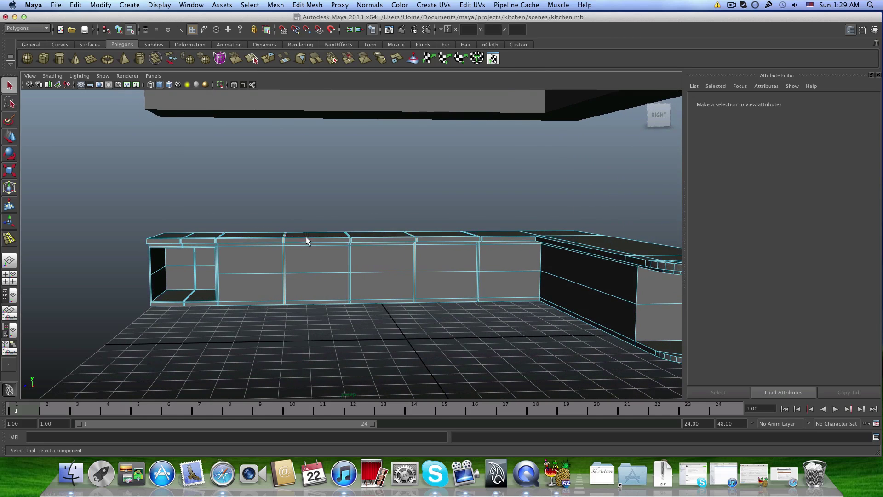
mouse_move(306, 240)
right_down()
mouse_move(305, 218)
mouse_move(305, 256)
mouse_move(299, 244)
right_up()
alt+drag(244, 216, 286, 211)
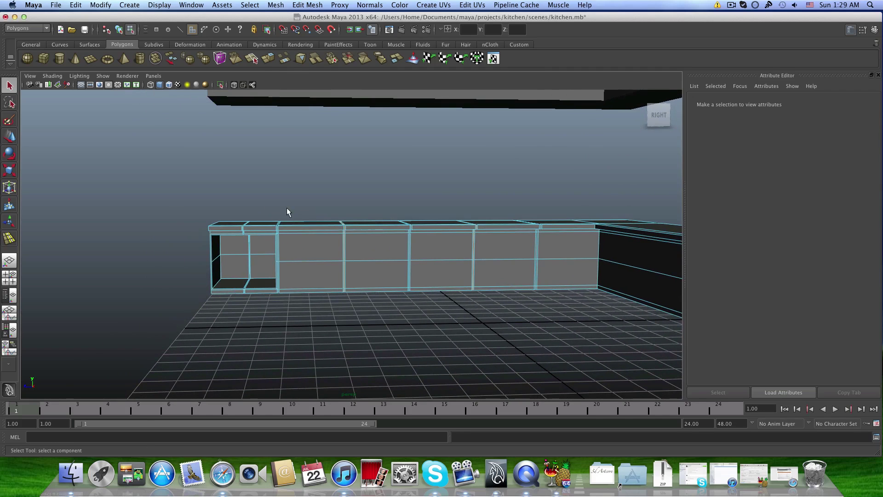
drag(458, 289, 470, 310)
scroll(470, 310, up, 4)
alt+middle_drag(470, 310, 340, 306)
scroll(477, 317, up, 5)
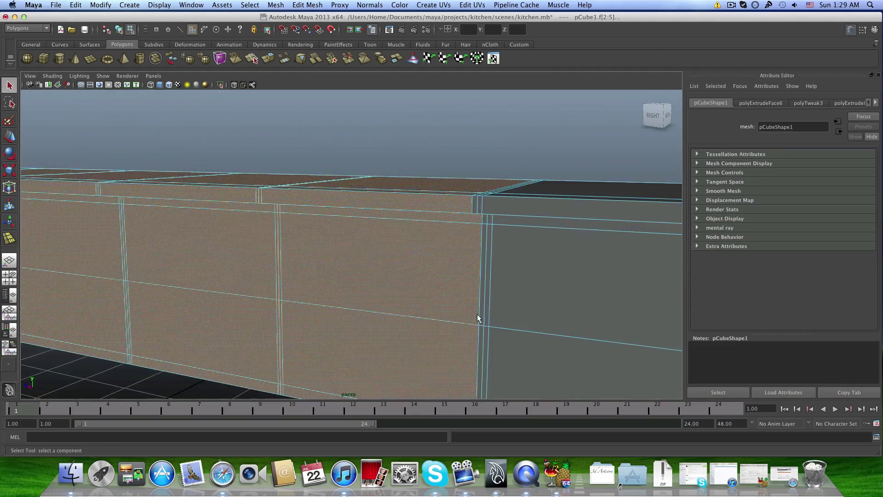
alt+drag(477, 317, 256, 330)
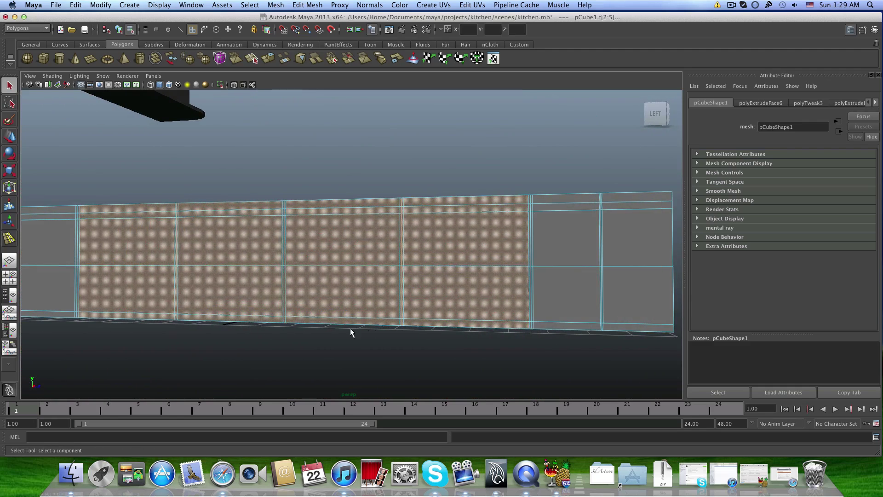
key(Delete)
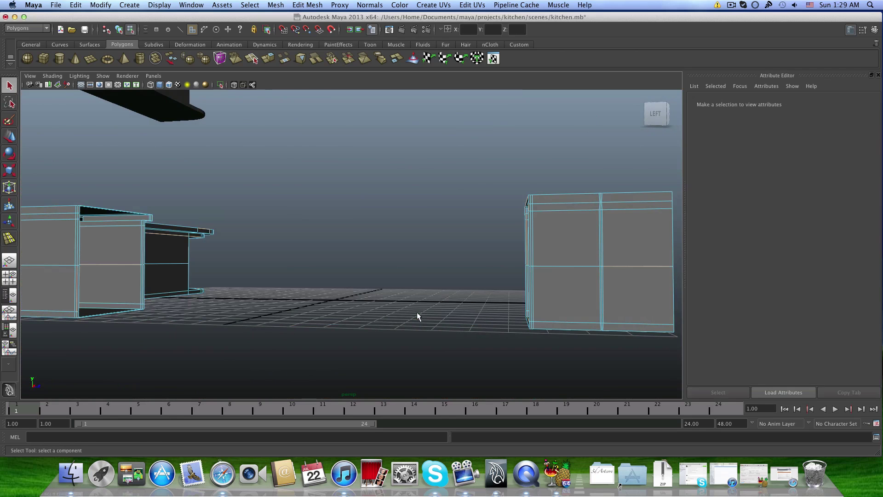
Return to object selection, duplicate the remaining counter mesh, and undo the duplication
alt+drag(421, 311, 320, 307)
alt+right_drag(319, 307, 249, 299)
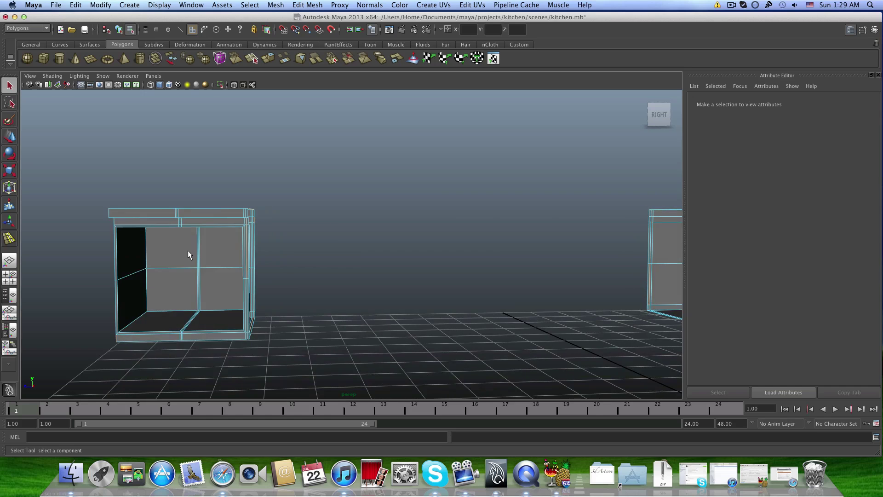
alt+middle_drag(187, 250, 250, 284)
alt+drag(249, 284, 302, 292)
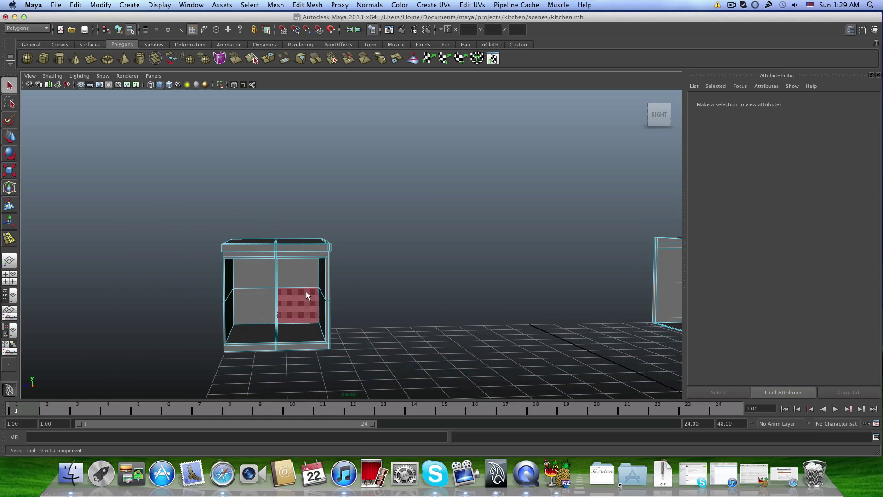
key(F8)
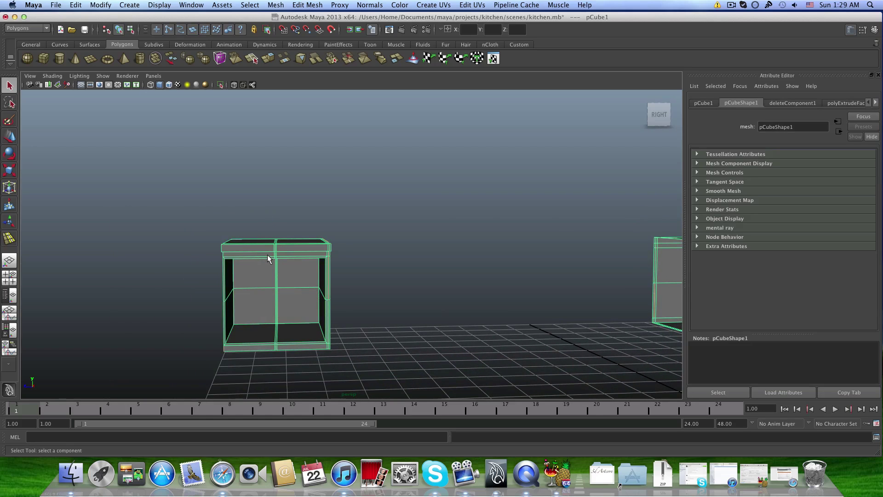
mouse_move(267, 257)
alt+mouse_down()
mouse_move(244, 258)
mouse_move(299, 258)
mouse_move(268, 274)
alt+mouse_up()
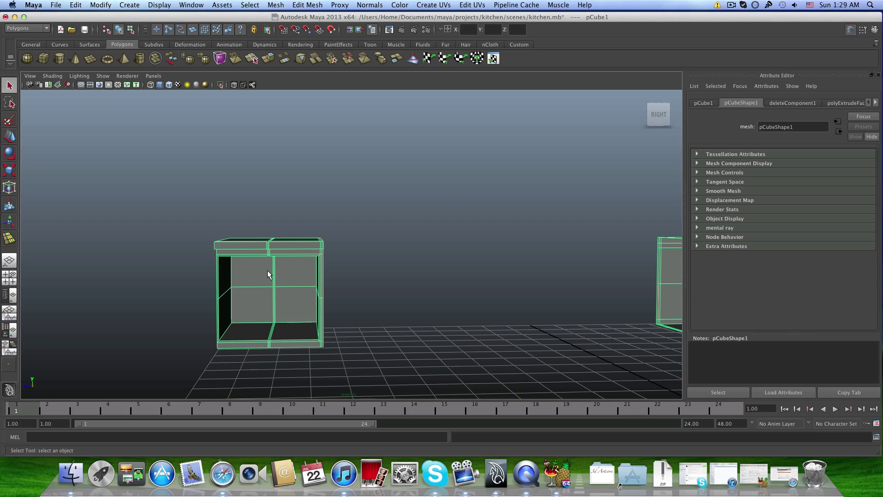
key(ctrl+d)
click(9, 137)
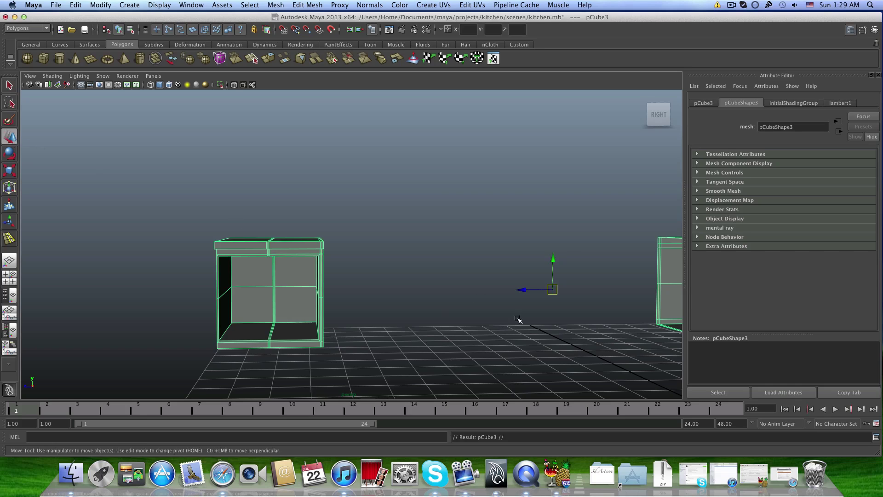
key(ctrl+z)
Reselect the counter mesh and examine the isolated cabinet, the gap and the remaining corner counter
alt+right_drag(546, 316, 398, 256)
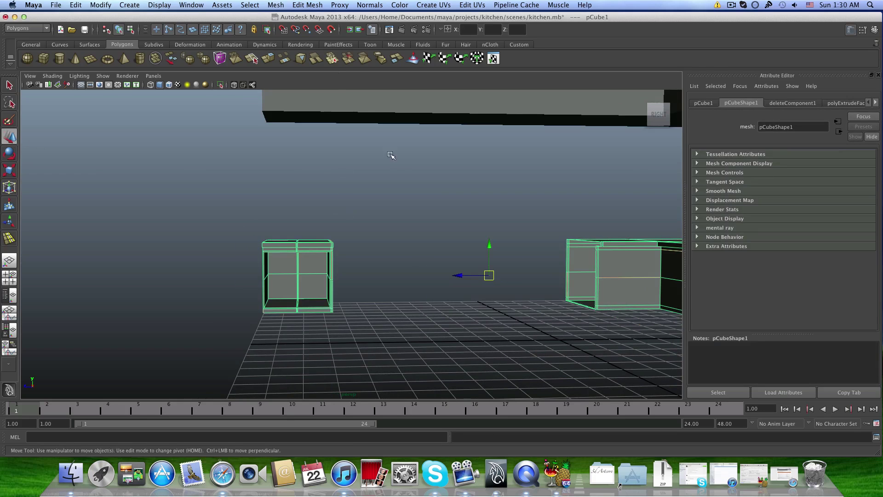
click(401, 176)
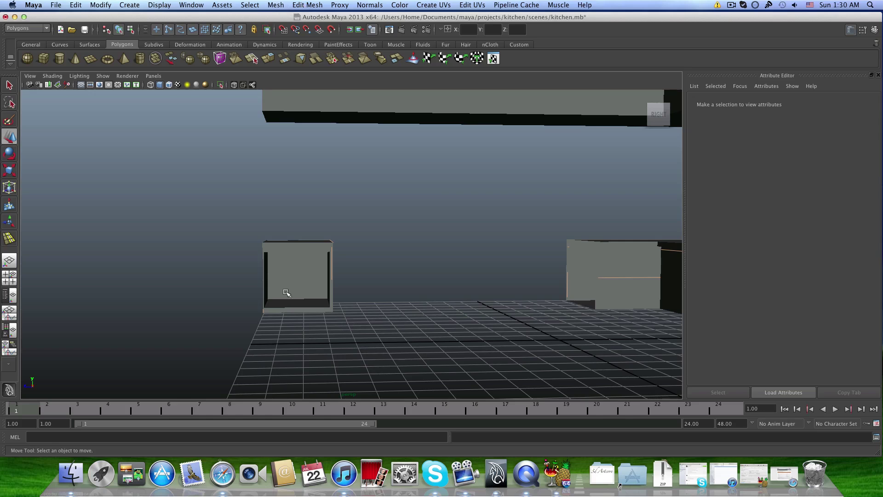
click(294, 277)
alt+drag(417, 276, 400, 263)
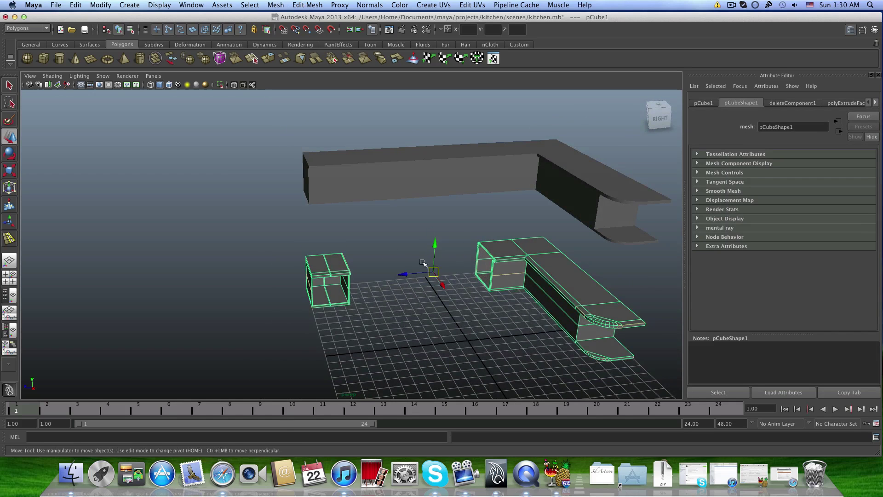
alt+middle_drag(422, 262, 360, 257)
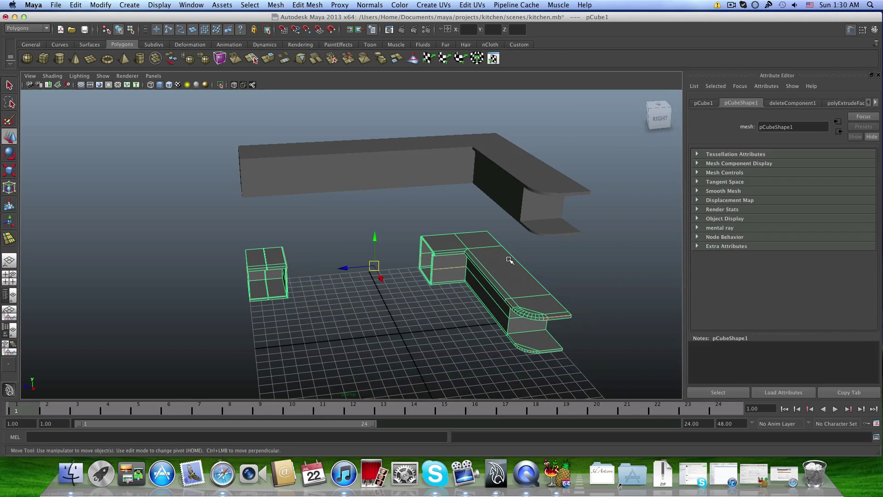
alt+drag(376, 274, 364, 262)
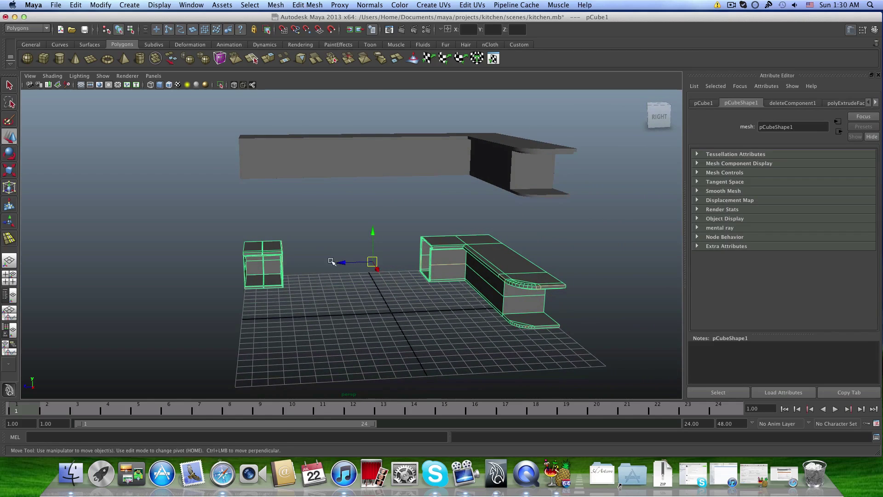
scroll(328, 260, up, 5)
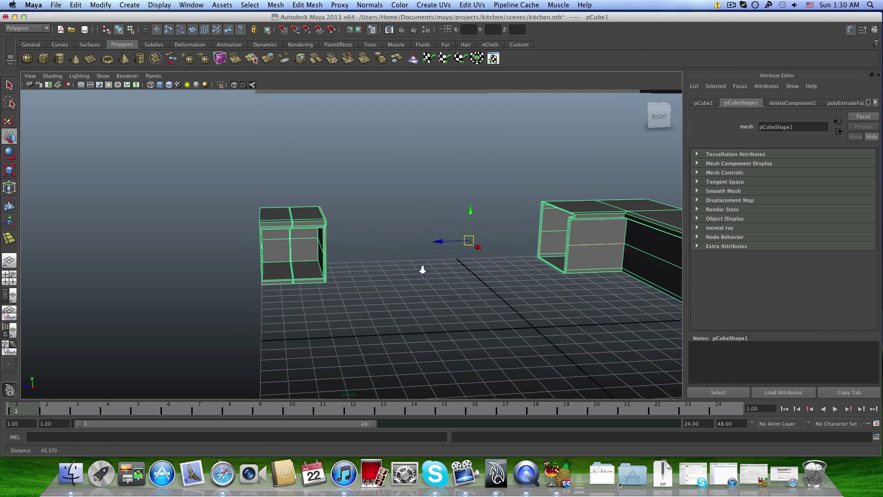
scroll(388, 281, down, 3)
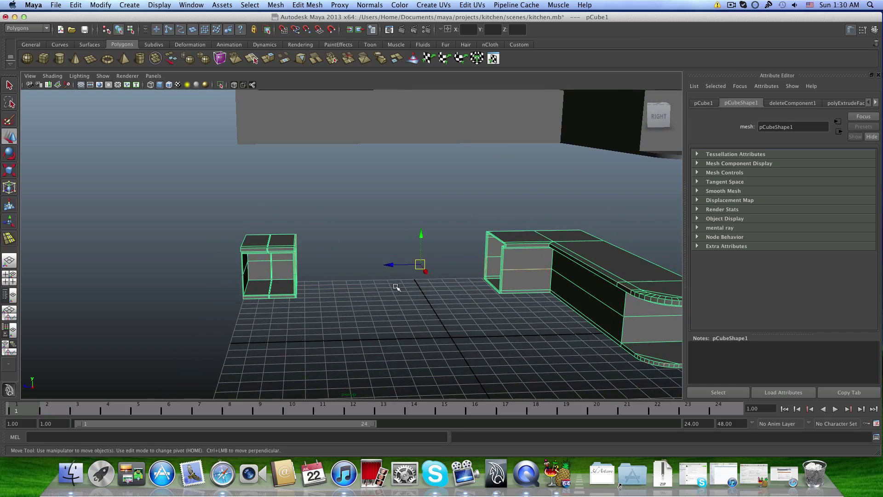
Select all faces of the isolated hollow cabinet, extract them from the counter mesh, and clear the selection
right_click(280, 255)
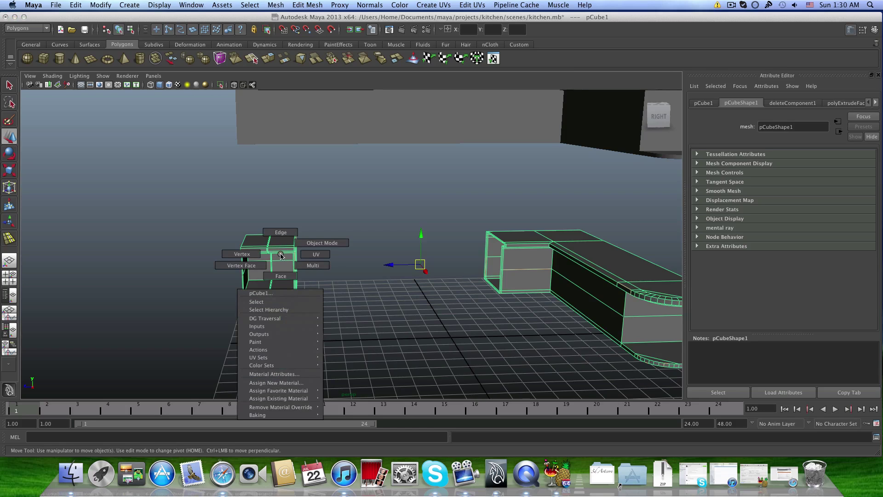
click(281, 276)
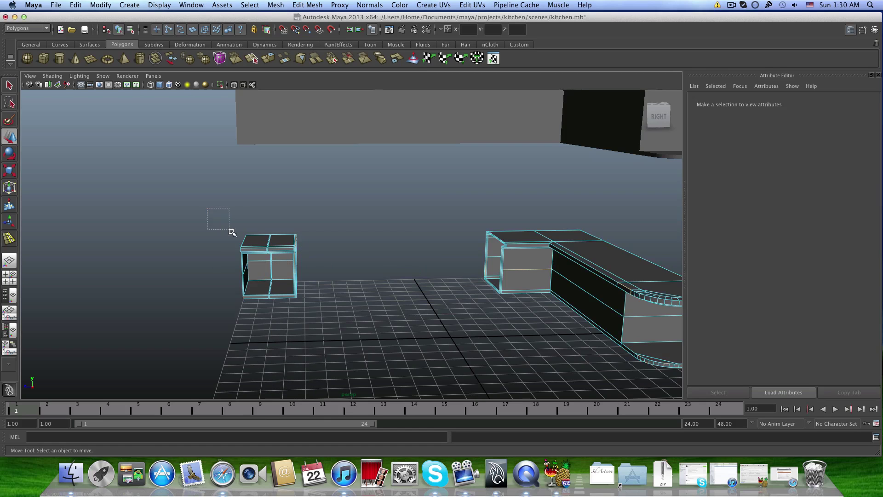
drag(232, 233, 309, 302)
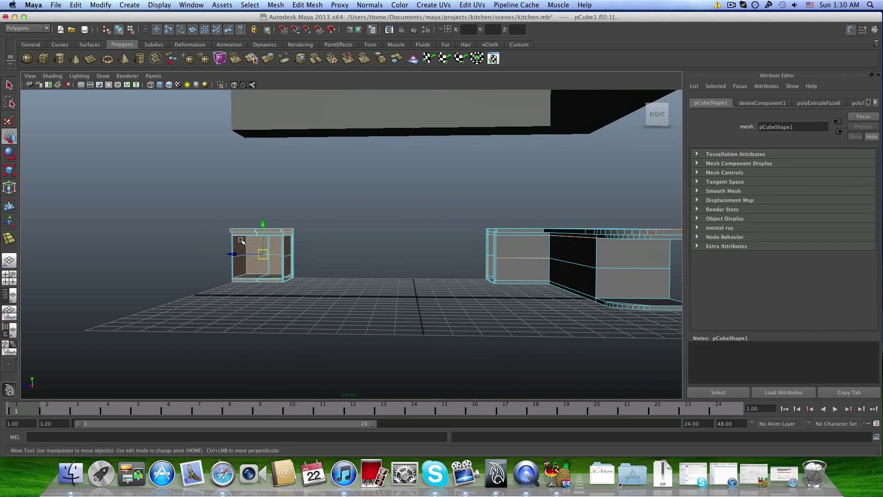
alt+drag(241, 240, 246, 216)
click(275, 5)
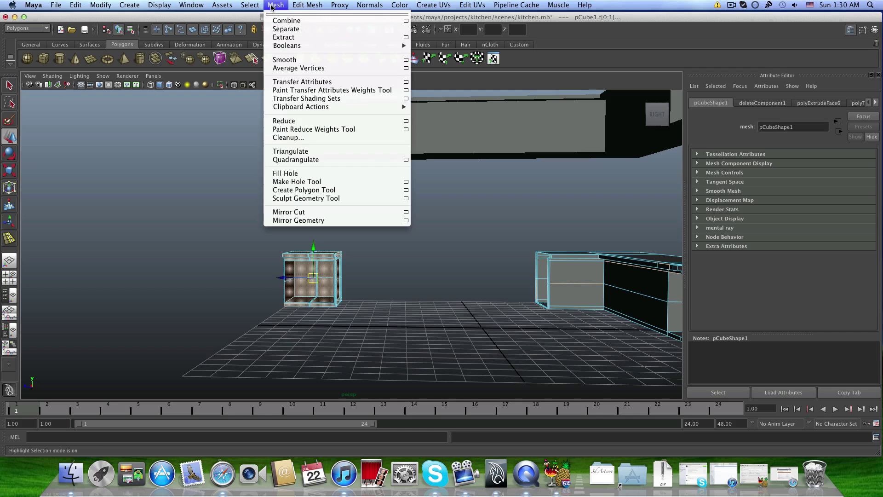
click(285, 28)
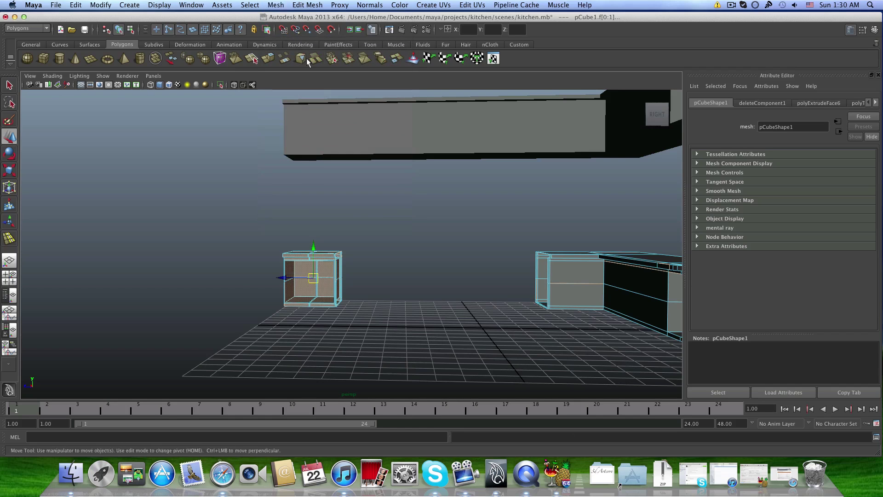
alt+drag(433, 272, 348, 294)
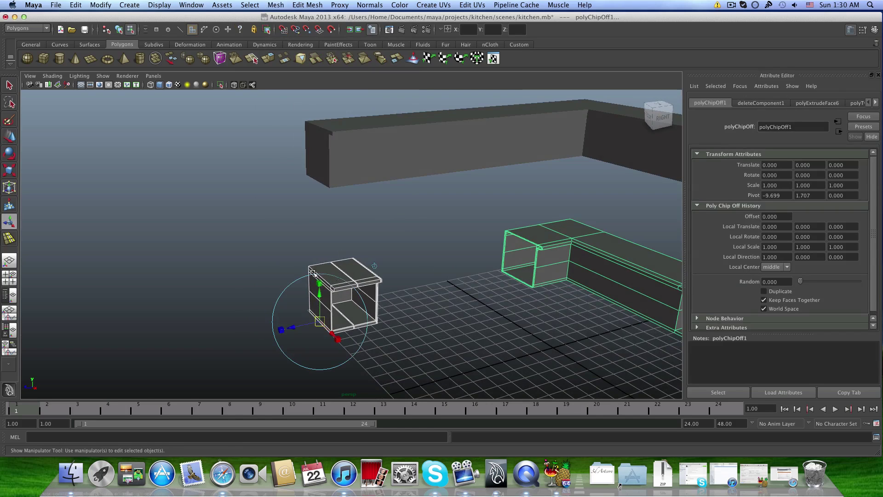
alt+middle_drag(552, 260, 467, 247)
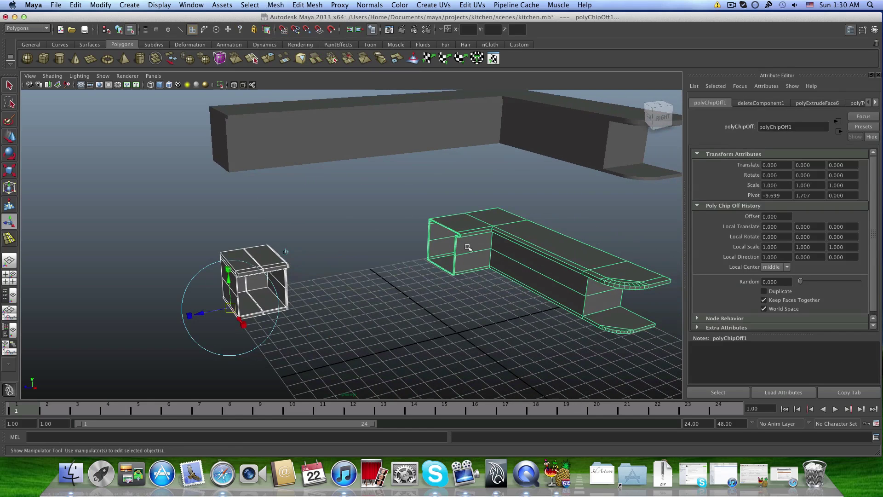
click(352, 203)
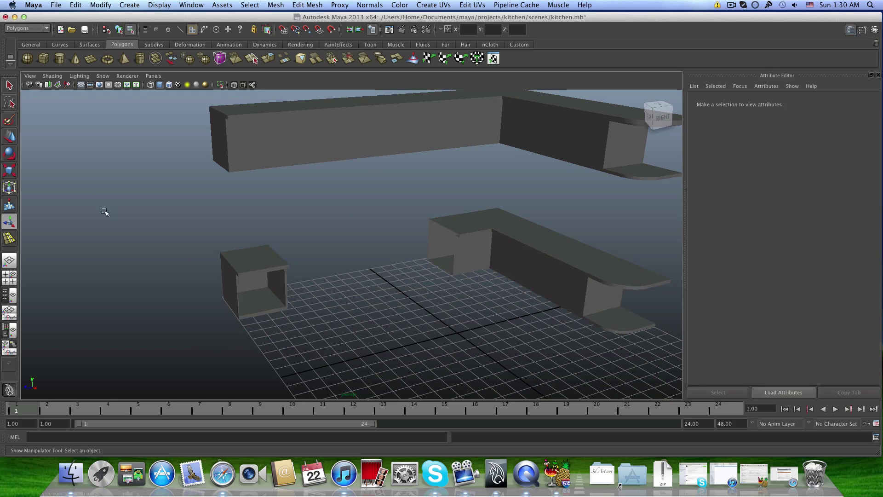
Return to object selection with the extracted cabinet selected as its own object
alt+drag(218, 203, 199, 197)
click(9, 85)
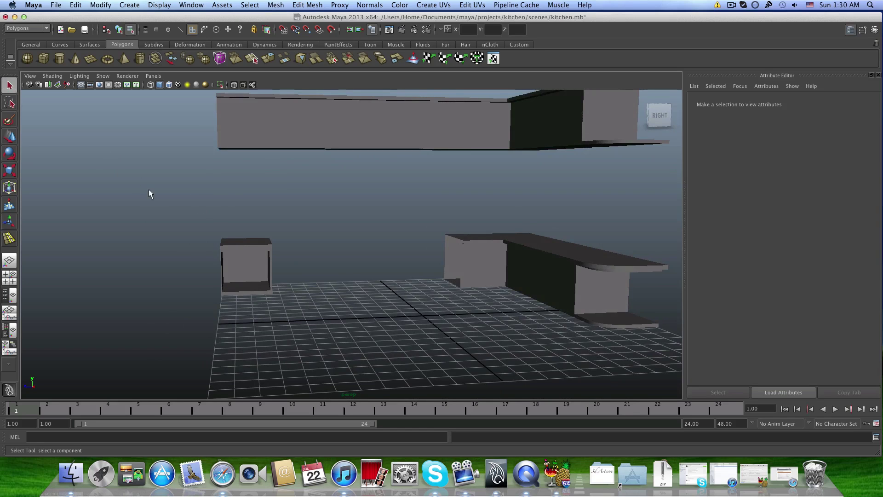
drag(148, 189, 321, 332)
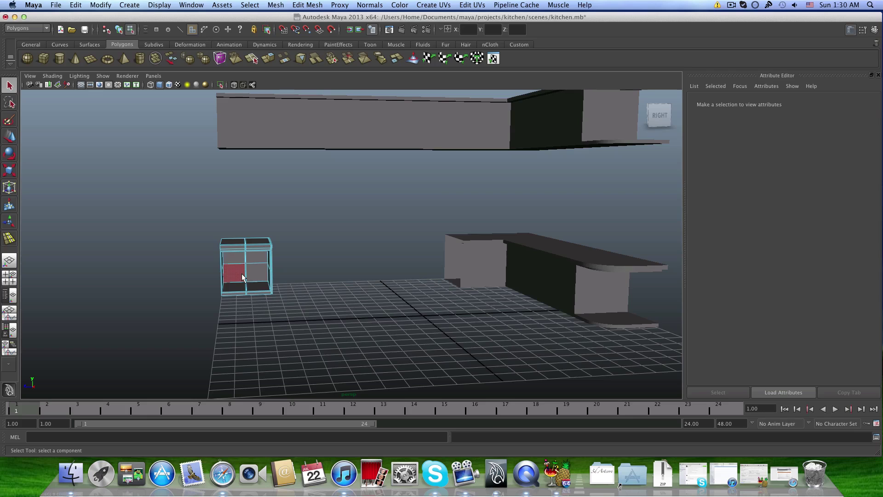
key(F8)
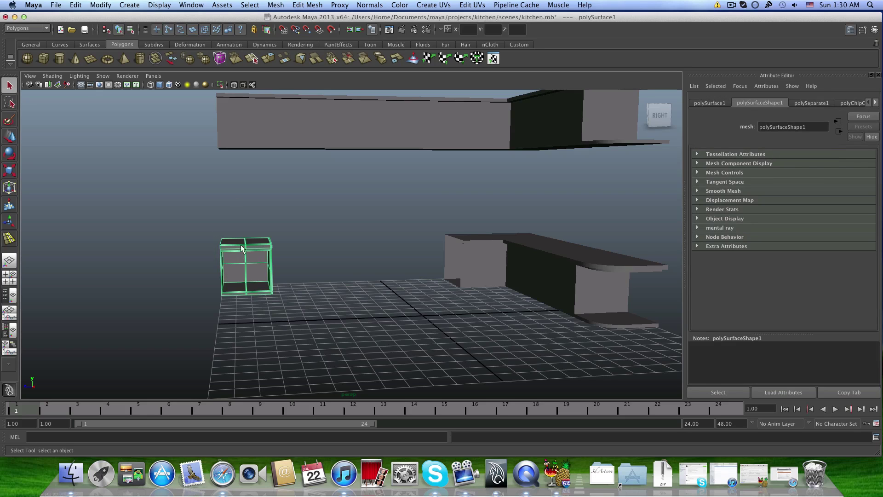
scroll(250, 268, up, 5)
alt+drag(263, 259, 150, 210)
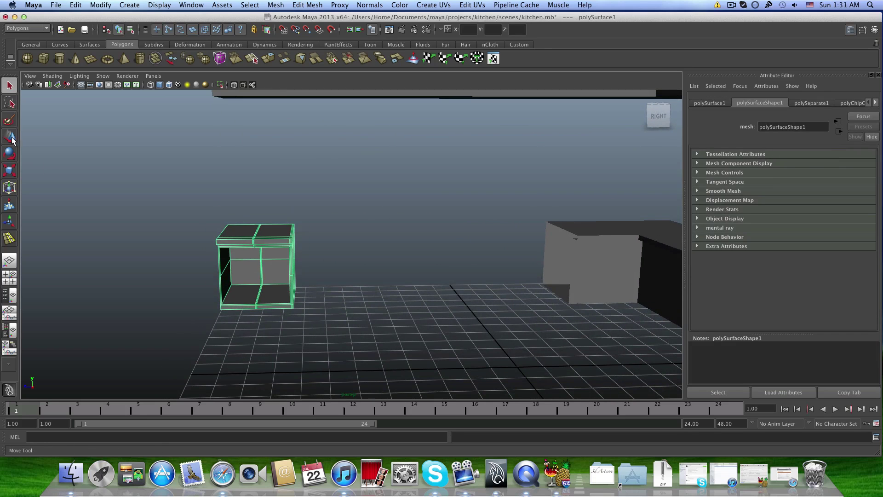
Center the extracted cabinet's pivot and activate the Move tool
click(101, 5)
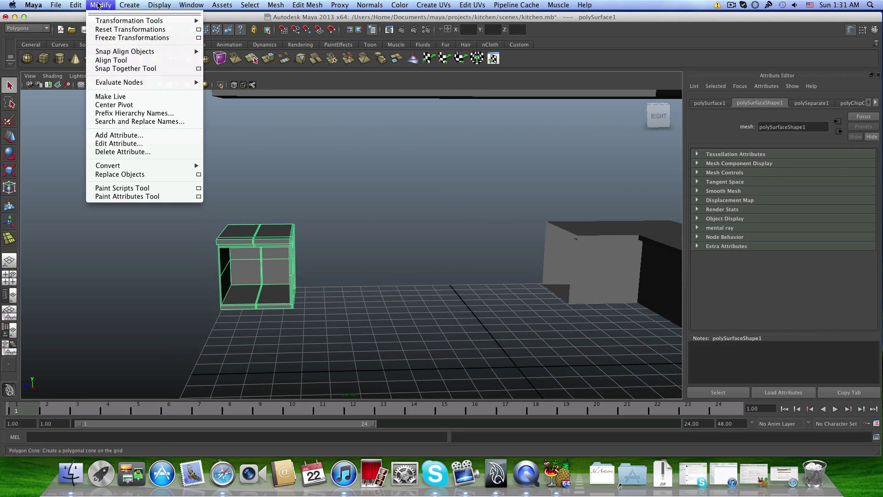
click(111, 106)
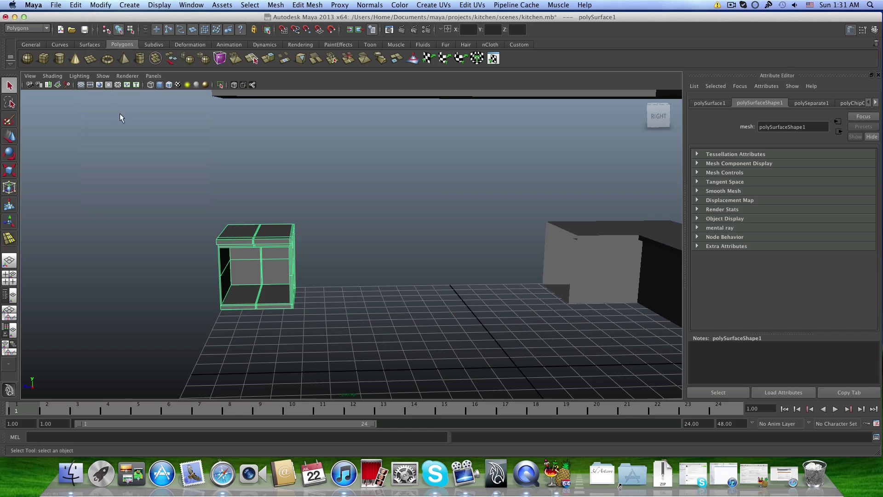
click(8, 139)
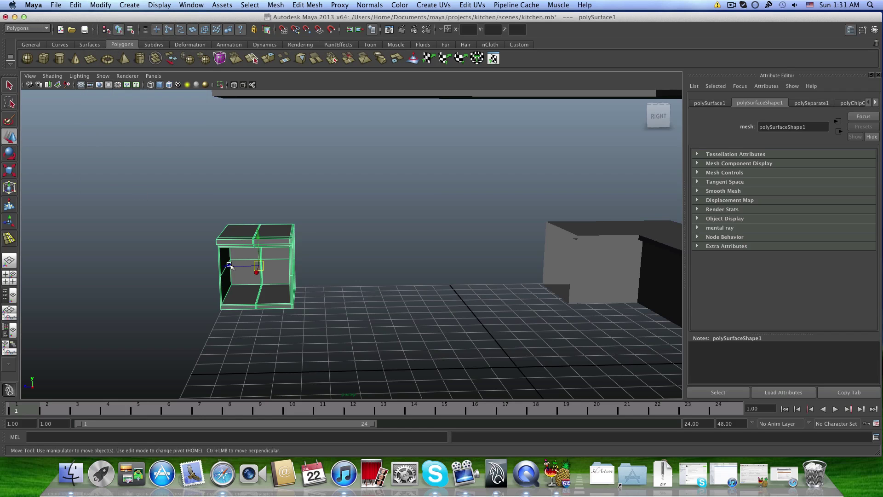
Duplicate the hollow cabinet and move the copy along the counter line, leaving a small gap beside the original
alt+drag(230, 266, 263, 272)
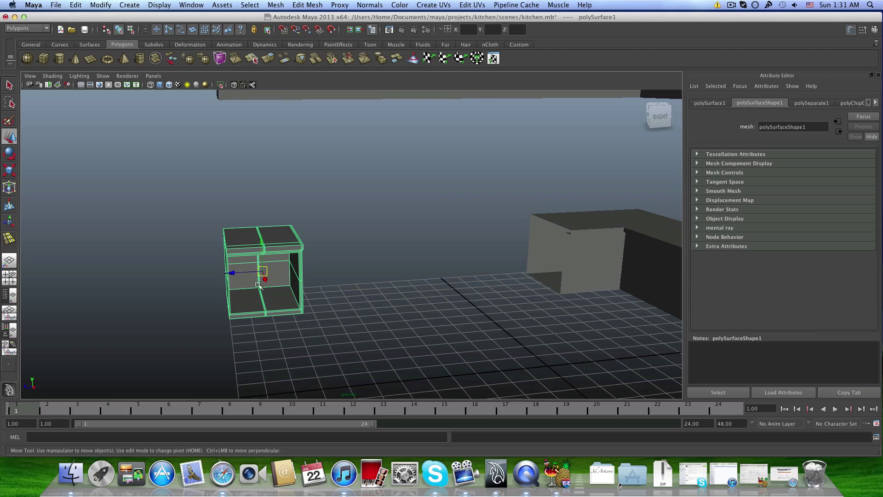
alt+drag(256, 275, 361, 249)
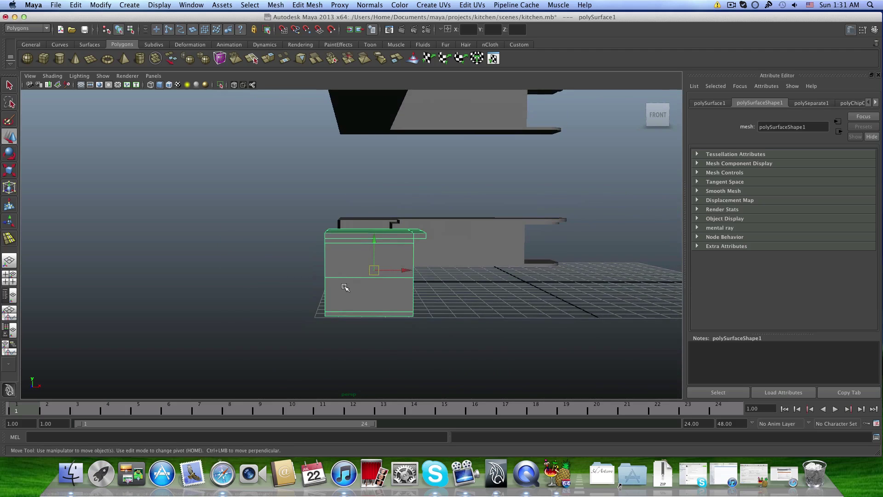
mouse_move(346, 287)
alt+mouse_down()
mouse_move(264, 299)
mouse_move(259, 276)
mouse_move(334, 288)
alt+mouse_up()
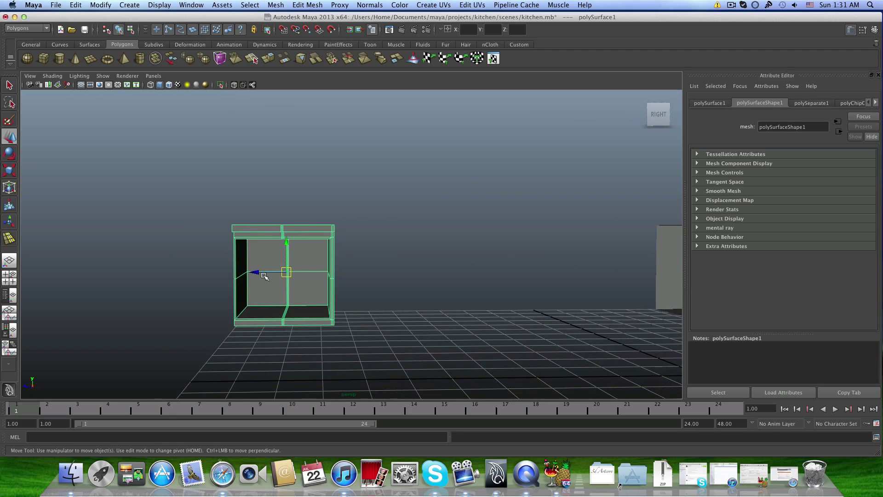
key(ctrl+d)
drag(255, 272, 357, 285)
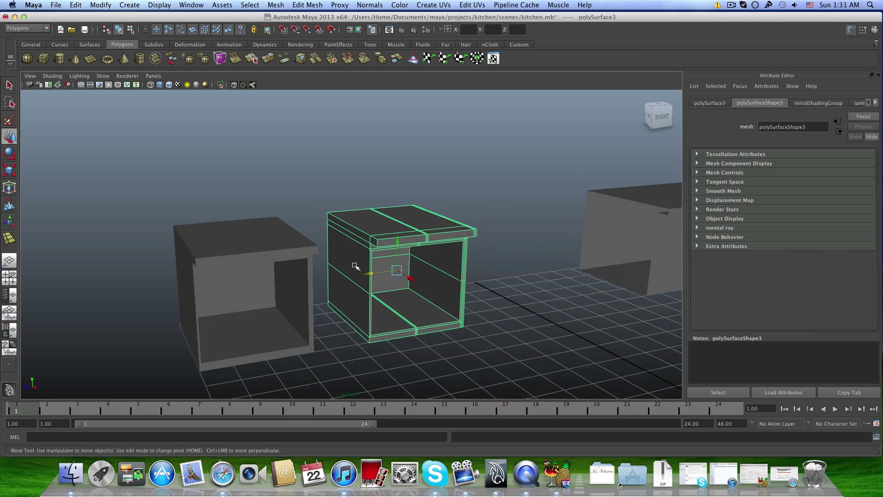
Delete the duplicate cabinet's outer side faces that face the original, including the countertop edge and the upper and lower strips
right_drag(368, 250, 371, 275)
mouse_move(345, 329)
alt+mouse_down()
mouse_move(337, 321)
mouse_move(355, 317)
alt+mouse_up()
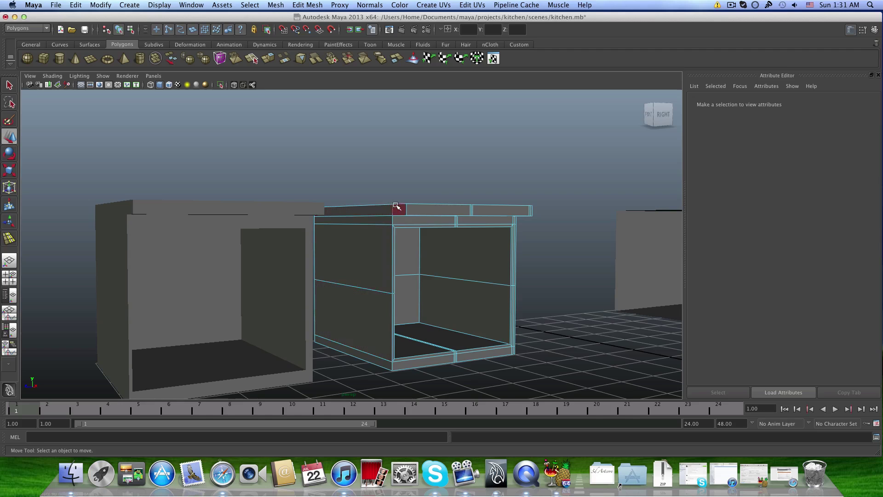
alt+drag(363, 216, 230, 230)
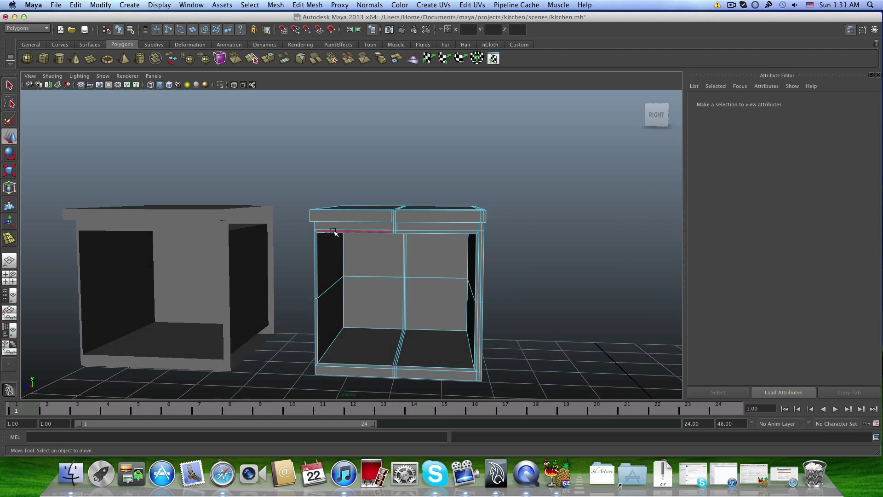
alt+drag(243, 271, 363, 345)
click(382, 359)
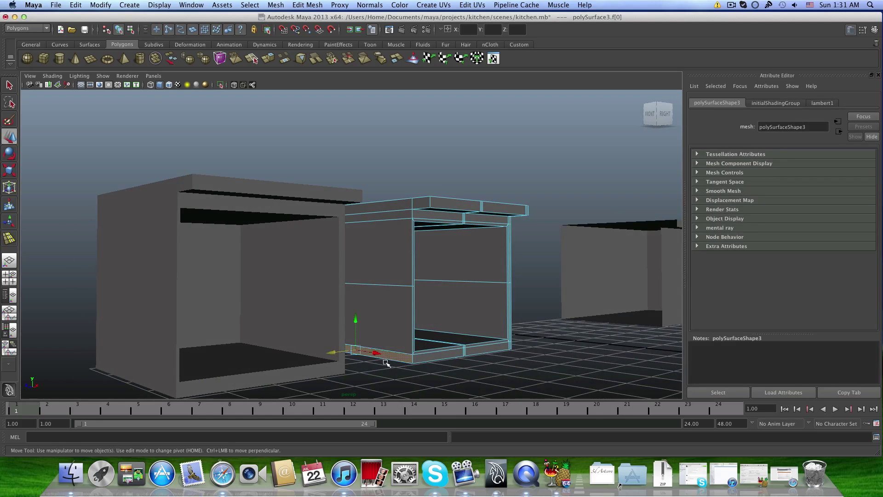
shift+click(388, 318)
shift+click(390, 236)
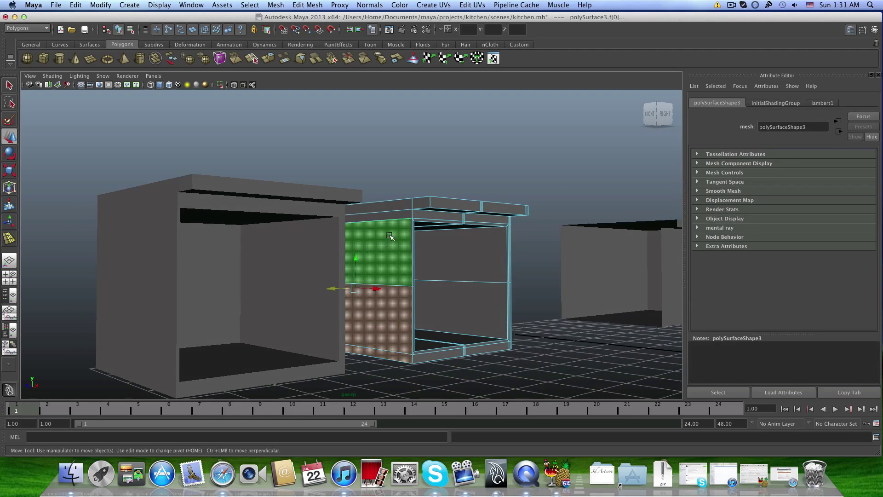
shift+click(393, 214)
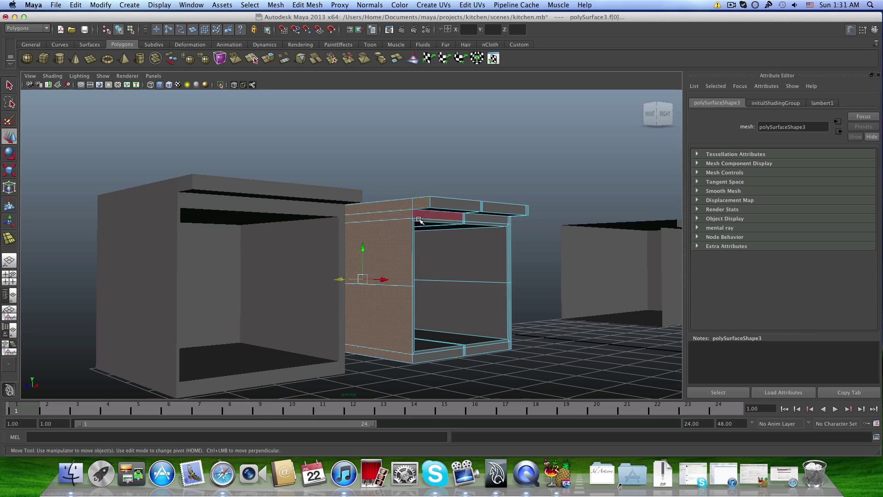
alt+right_drag(421, 218, 510, 278)
alt+drag(510, 278, 380, 277)
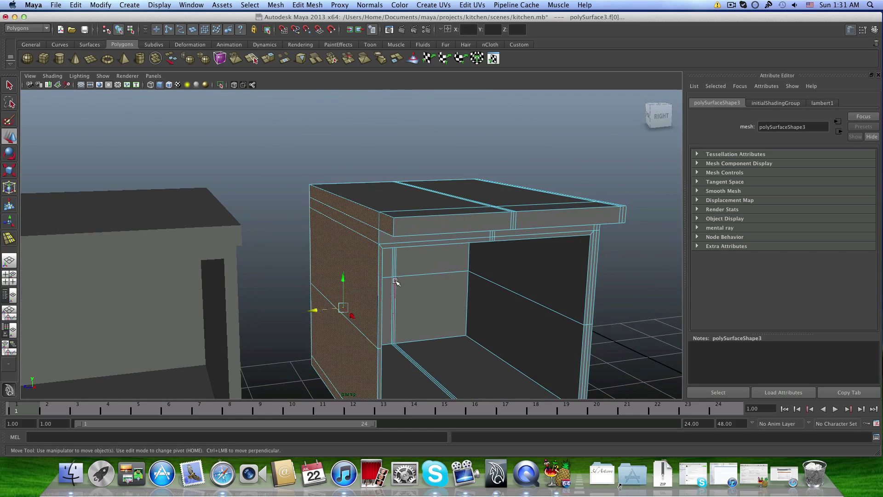
ctrl+click(367, 276)
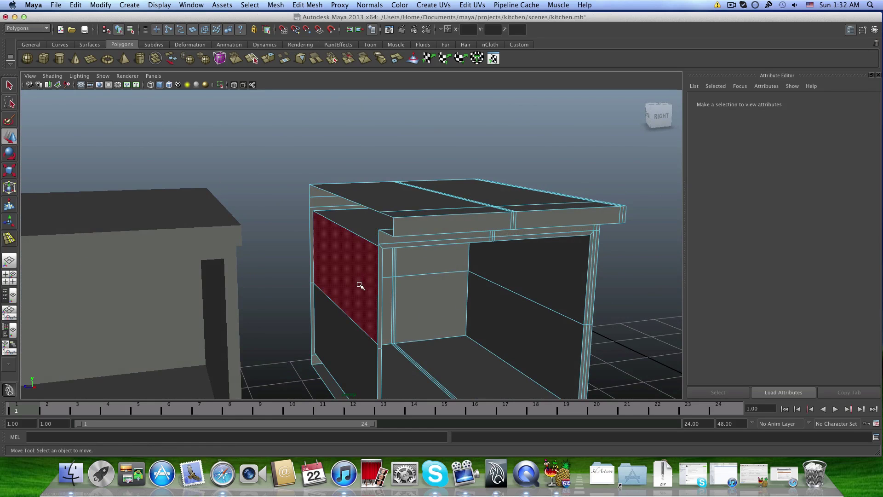
alt+drag(360, 286, 367, 259)
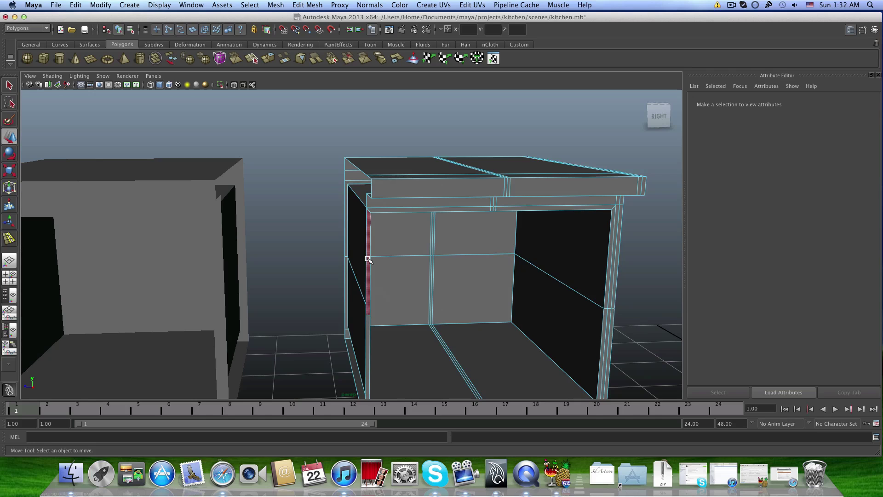
Return to object selection and move the duplicate cabinet against the original's side, checking the seam between them
key(F8)
drag(427, 278, 318, 278)
alt+right_drag(318, 278, 277, 269)
alt+drag(278, 269, 373, 241)
click(267, 317)
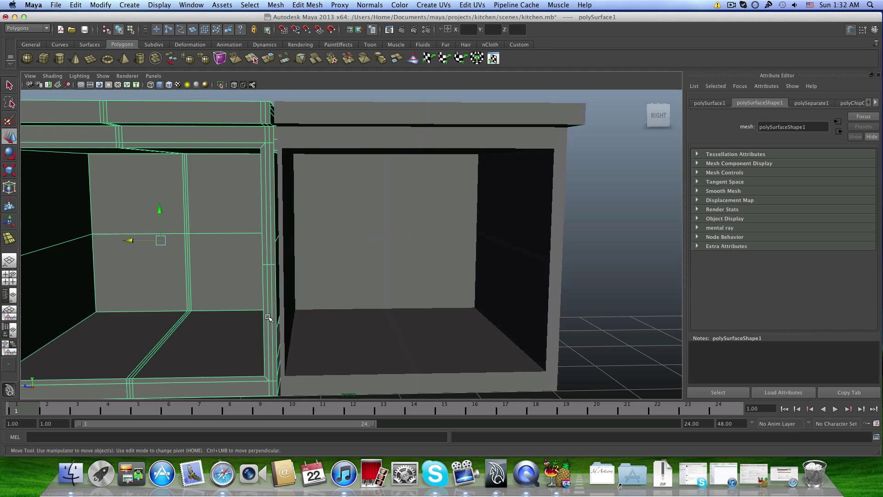
click(279, 327)
click(267, 328)
mouse_move(269, 331)
alt+mouse_down()
mouse_move(273, 307)
mouse_move(270, 343)
alt+mouse_up()
alt+middle_drag(281, 333, 297, 360)
alt+right_drag(320, 269, 326, 230)
Select both adjoining cabinets and combine them into a single mesh
click(325, 230)
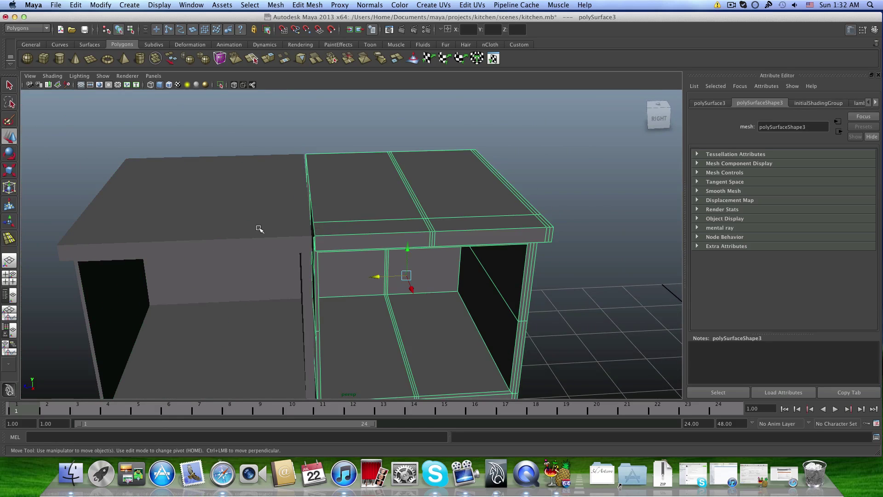
click(294, 231)
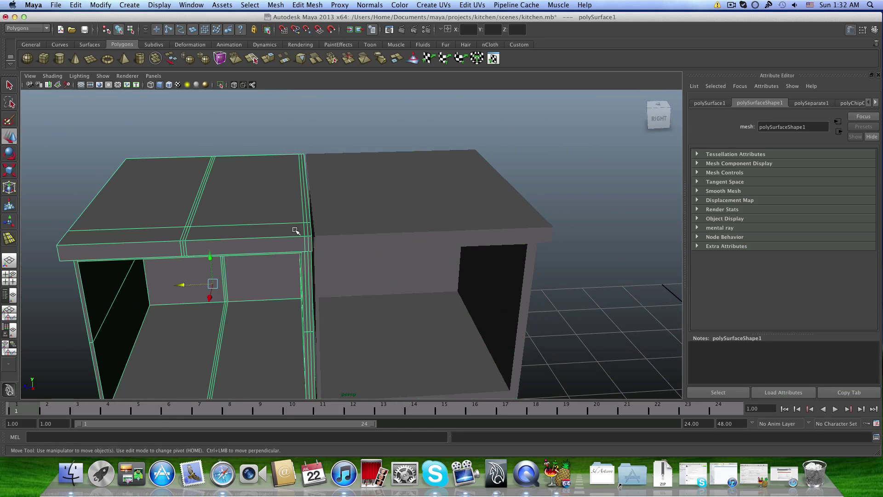
click(347, 228)
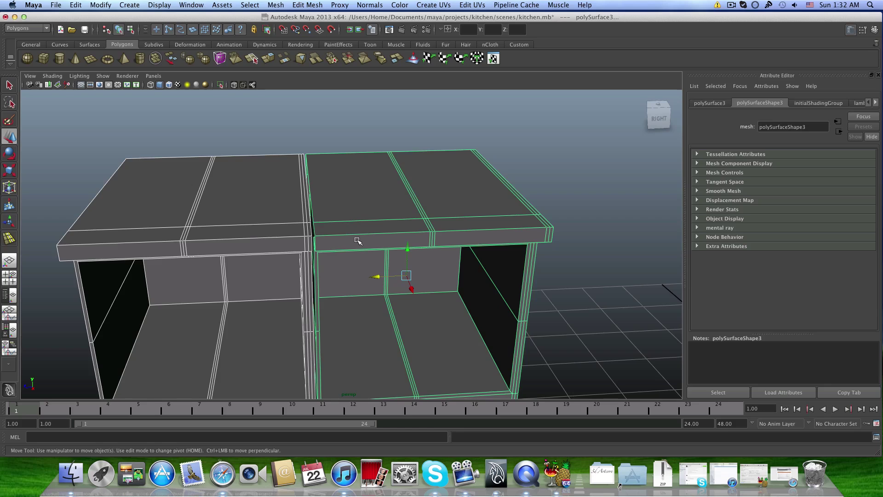
click(217, 222)
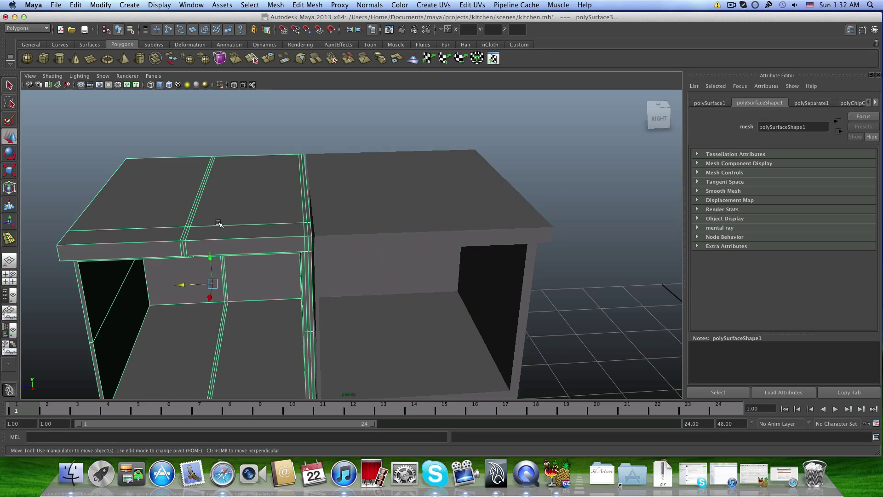
click(358, 219)
click(276, 5)
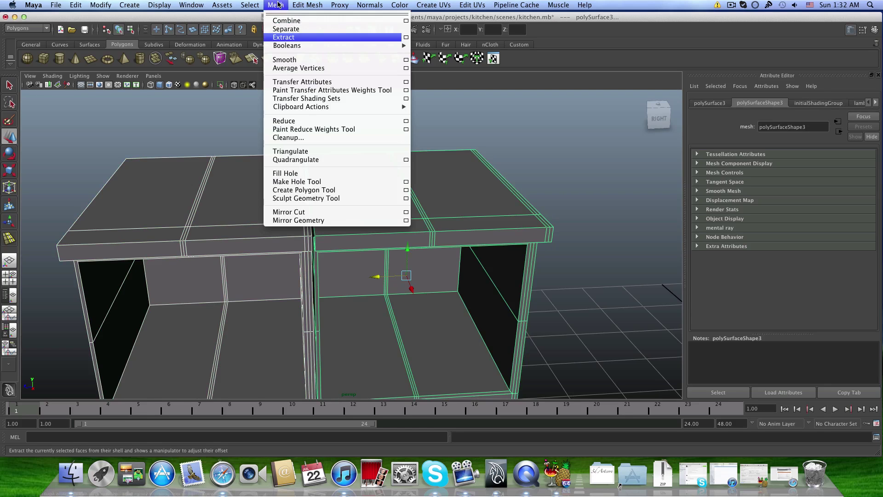
click(284, 21)
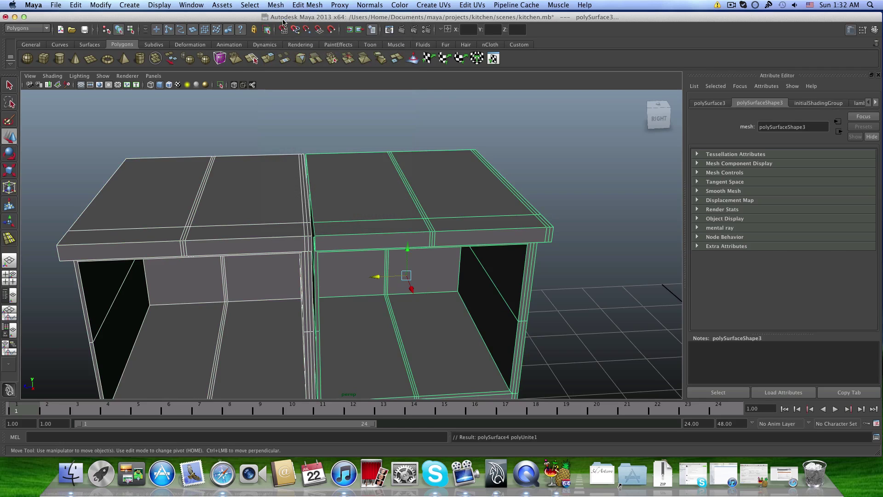
scroll(280, 161, down, 5)
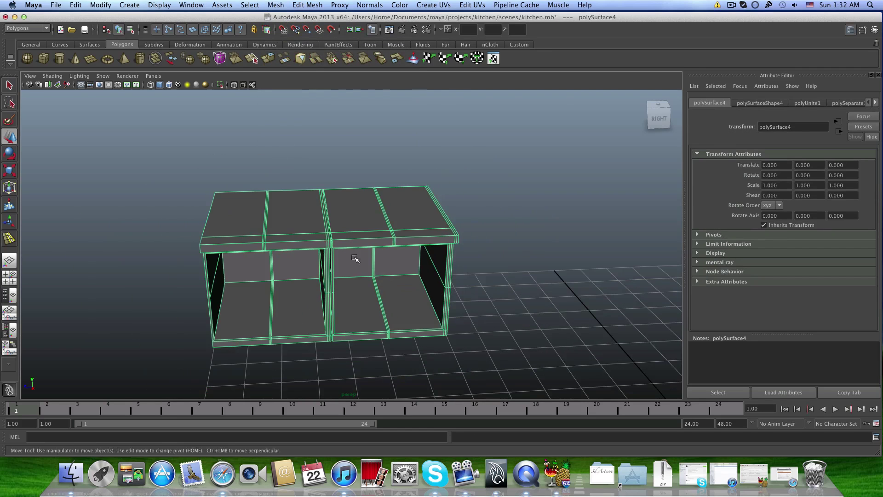
Switch the combined cabinet mesh to vertex editing near the countertop seam
scroll(329, 214, up, 6)
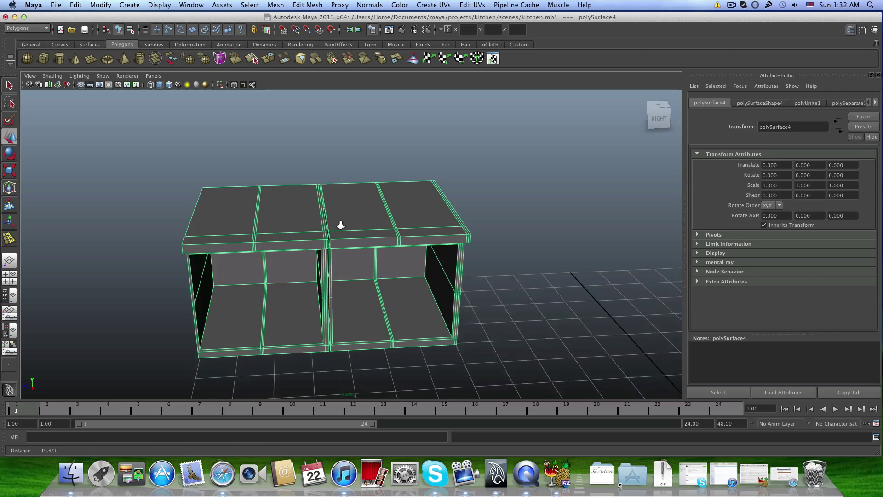
scroll(368, 218, up, 3)
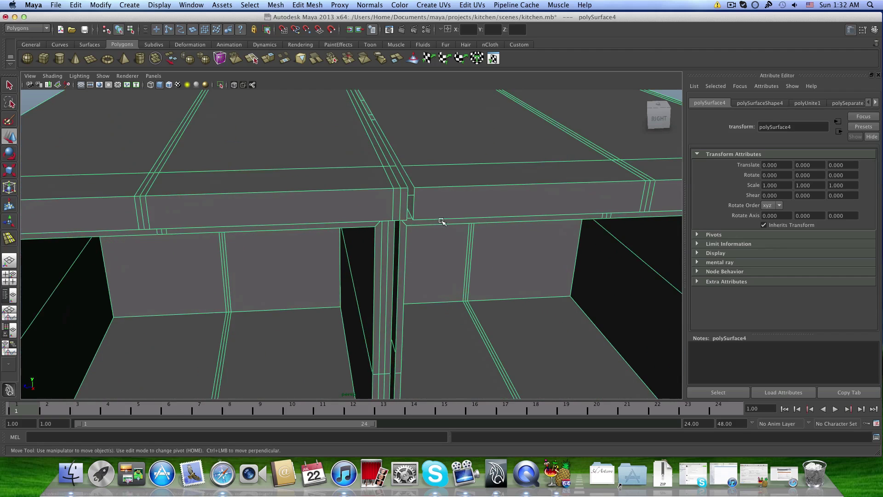
mouse_move(441, 221)
alt+mouse_down()
mouse_move(430, 223)
mouse_move(437, 233)
alt+mouse_up()
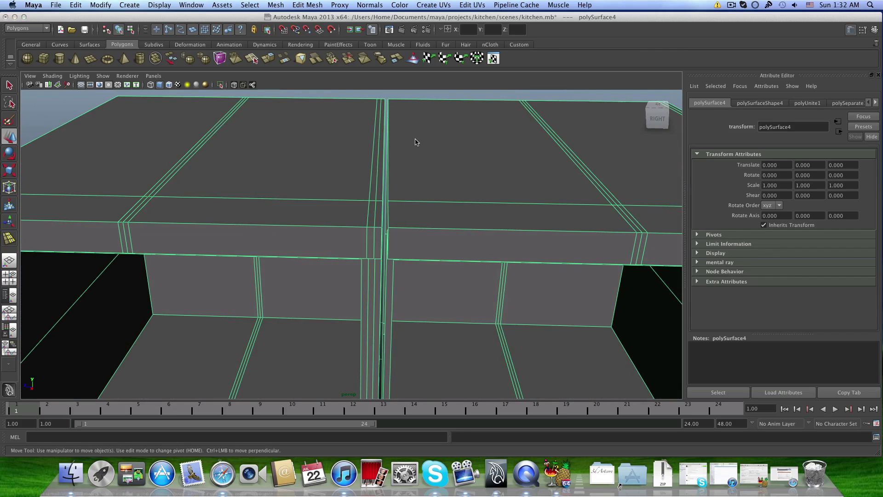
right_drag(415, 139, 386, 141)
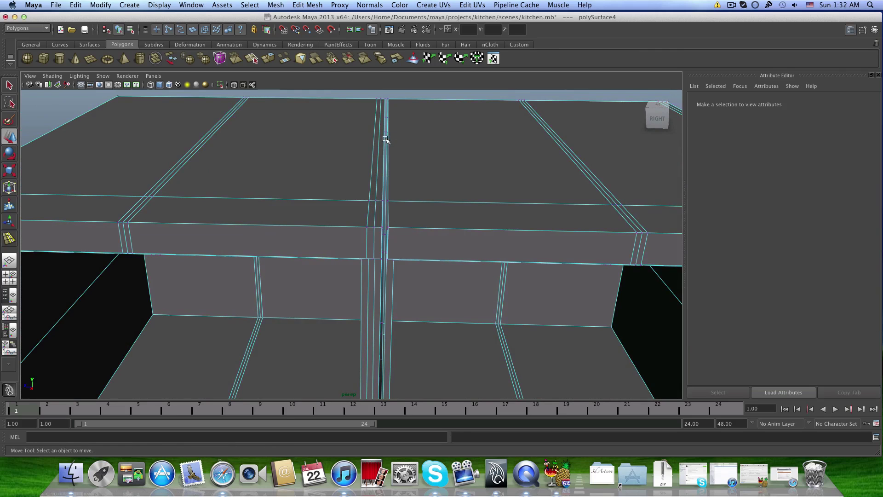
Select the pair of facing vertices at the upper end of the seam on the cabinets' back side
mouse_move(393, 215)
alt+mouse_down()
mouse_move(380, 259)
mouse_move(391, 230)
alt+mouse_up()
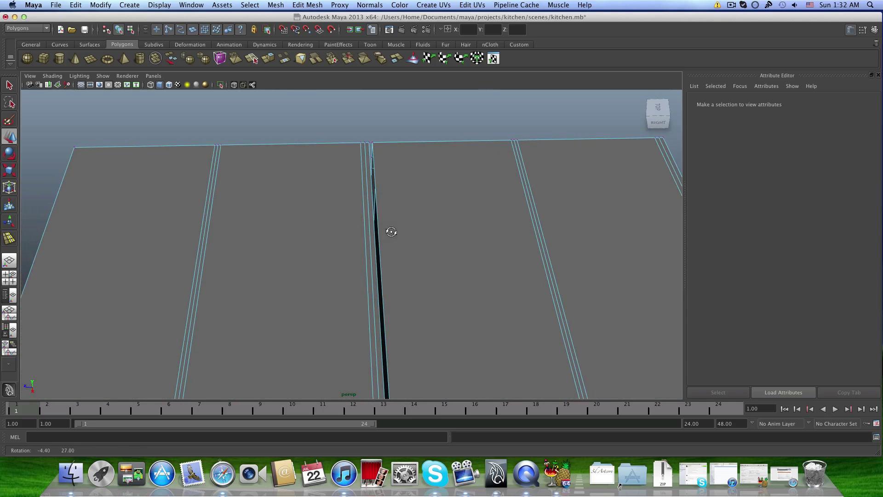
alt+right_drag(391, 231, 465, 203)
alt+middle_drag(462, 207, 418, 358)
alt+drag(407, 303, 404, 294)
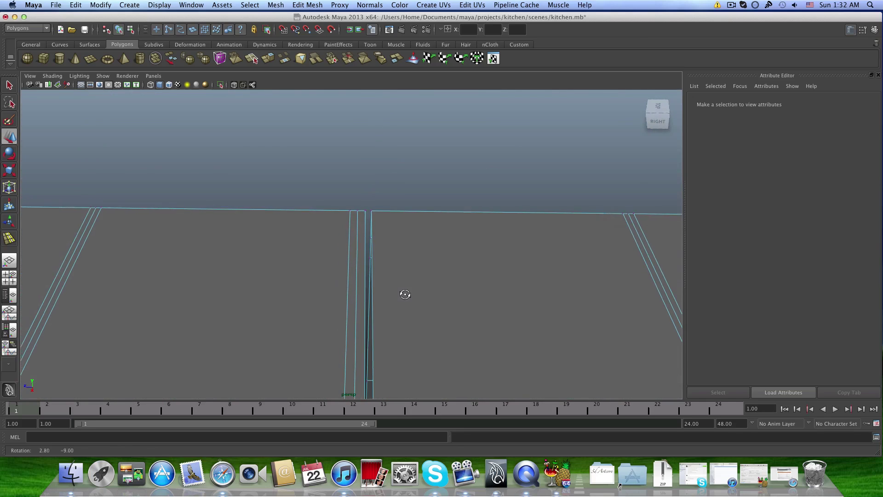
alt+right_drag(369, 257, 380, 250)
alt+middle_drag(380, 250, 366, 311)
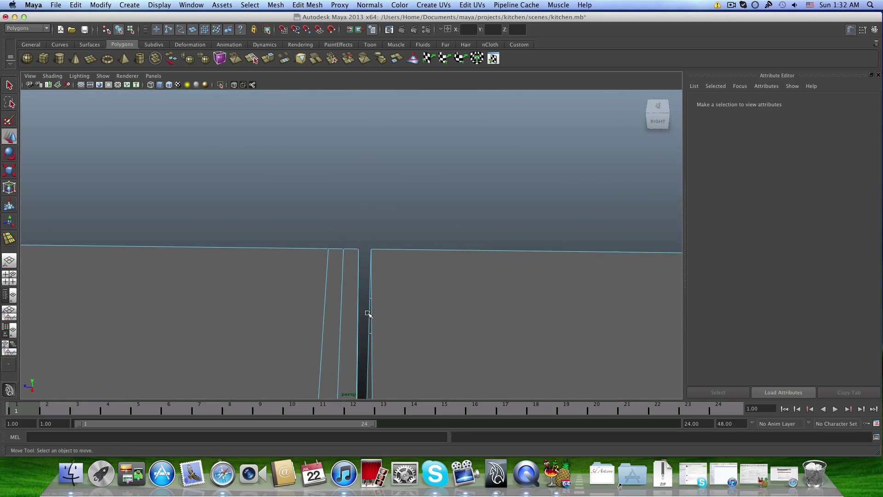
alt+drag(366, 312, 187, 250)
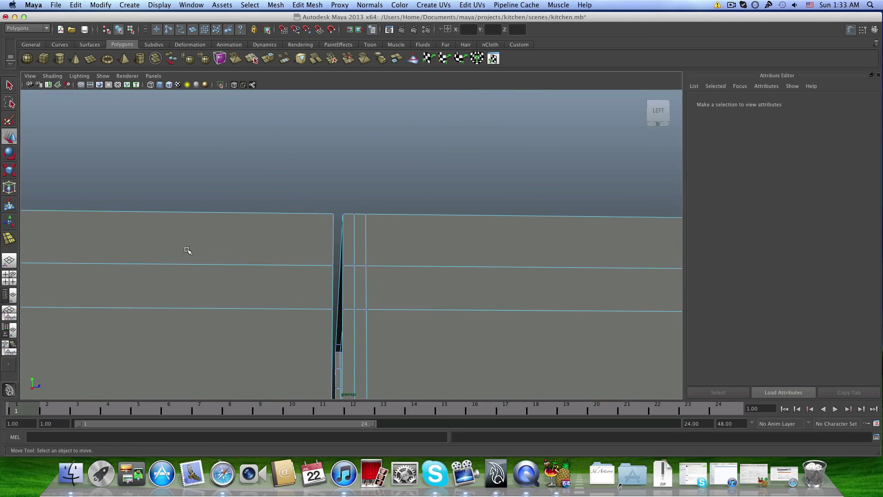
alt+right_drag(187, 250, 271, 269)
alt+middle_drag(271, 269, 267, 284)
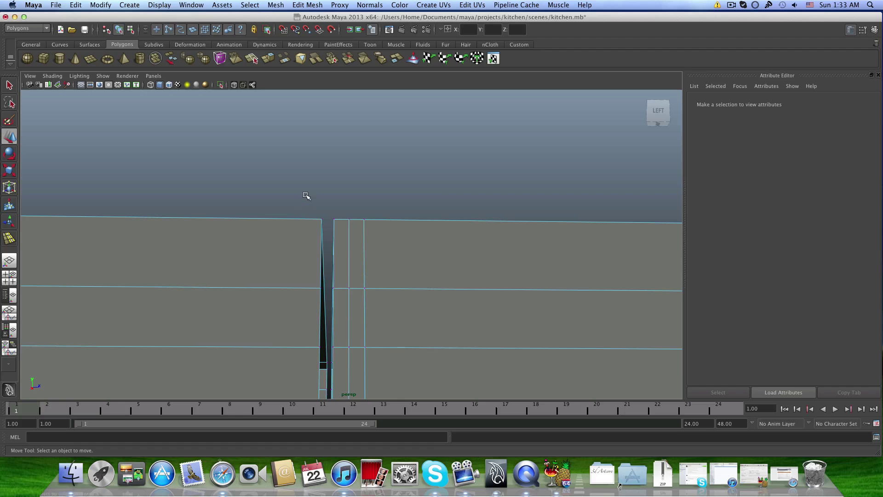
drag(311, 199, 339, 226)
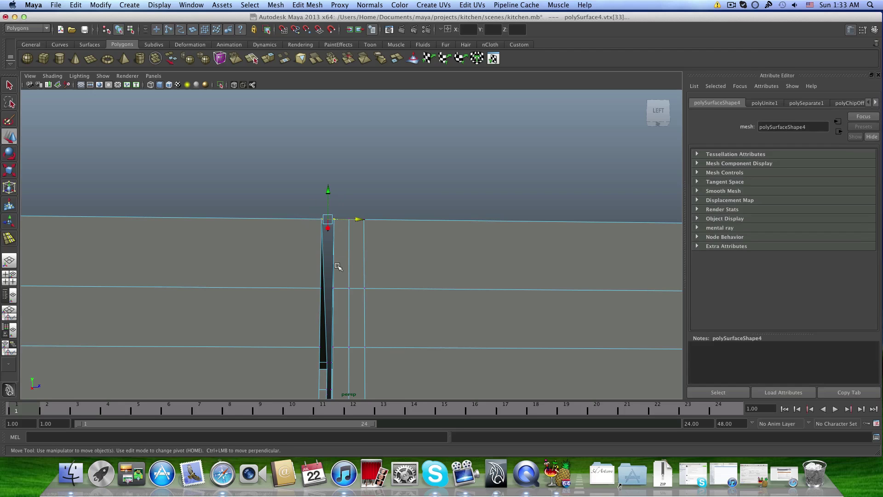
alt+drag(339, 269, 370, 278)
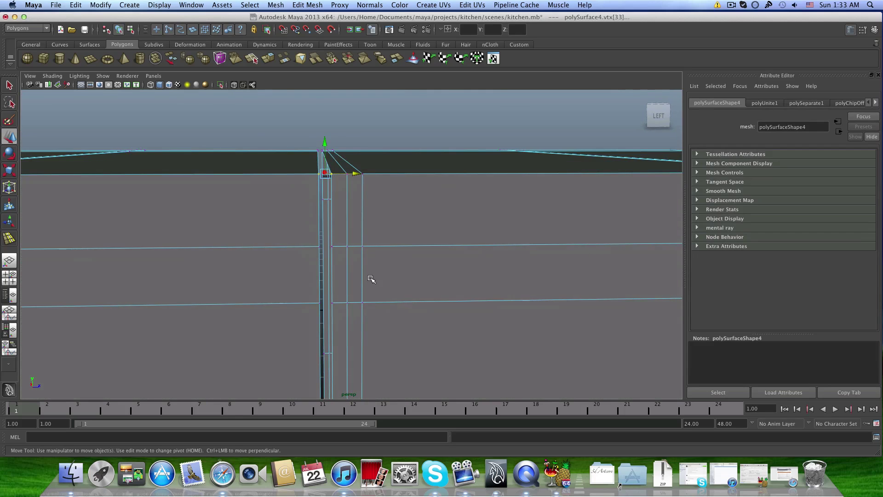
Enable X-Ray shading and inspect the selected vertices at the seam through the mesh
click(57, 77)
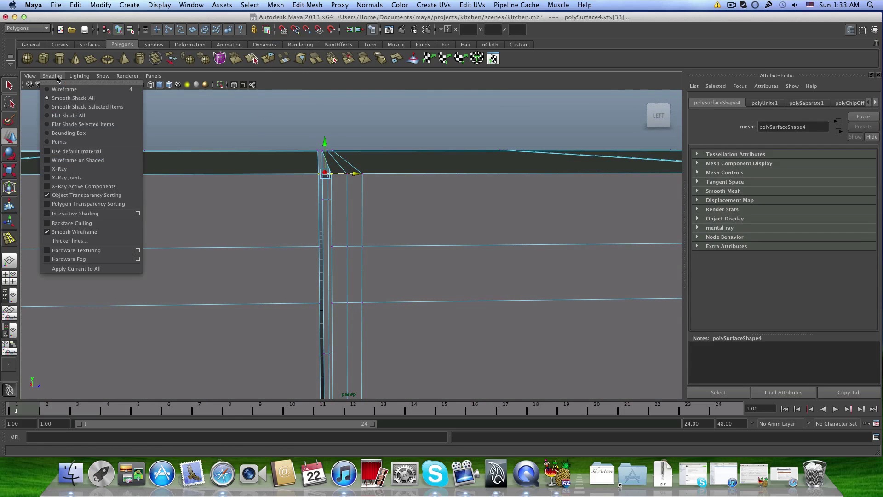
click(59, 169)
mouse_move(333, 250)
alt+right_down()
mouse_move(377, 240)
mouse_move(357, 274)
mouse_move(287, 270)
mouse_move(303, 231)
alt+right_up()
alt+drag(303, 231, 280, 197)
alt+right_drag(280, 197, 331, 182)
alt+drag(331, 181, 351, 271)
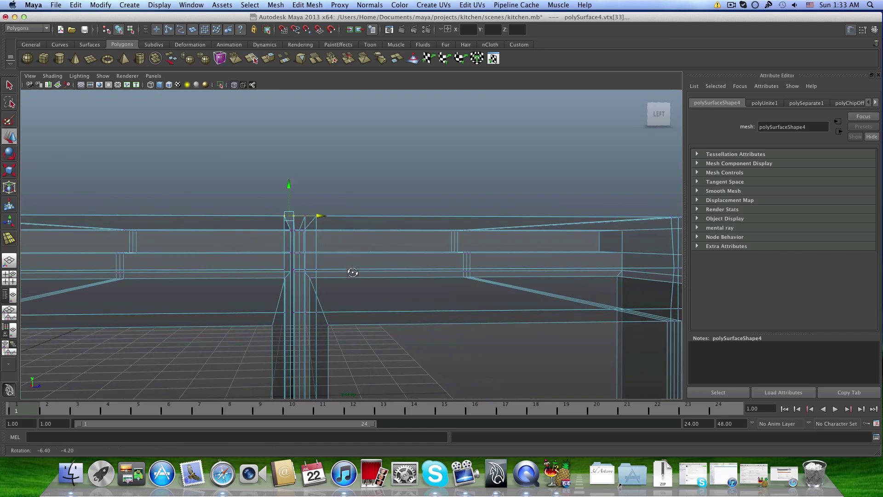
alt+middle_drag(351, 271, 326, 269)
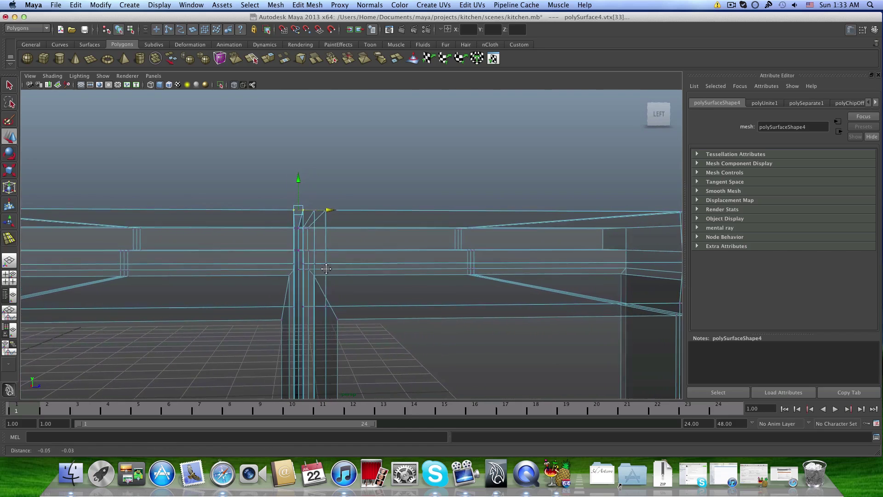
Try to merge the two selected seam vertices with the Merge command, and undo the merge
click(281, 6)
mouse_move(303, 5)
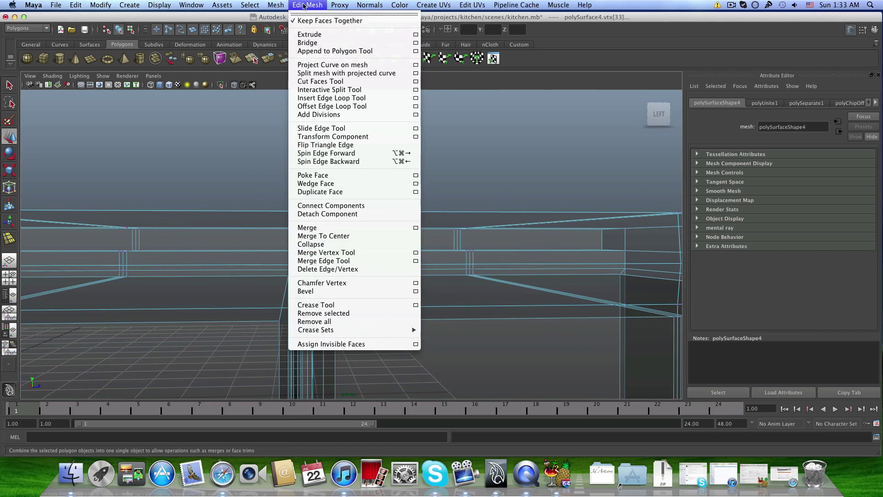
click(315, 228)
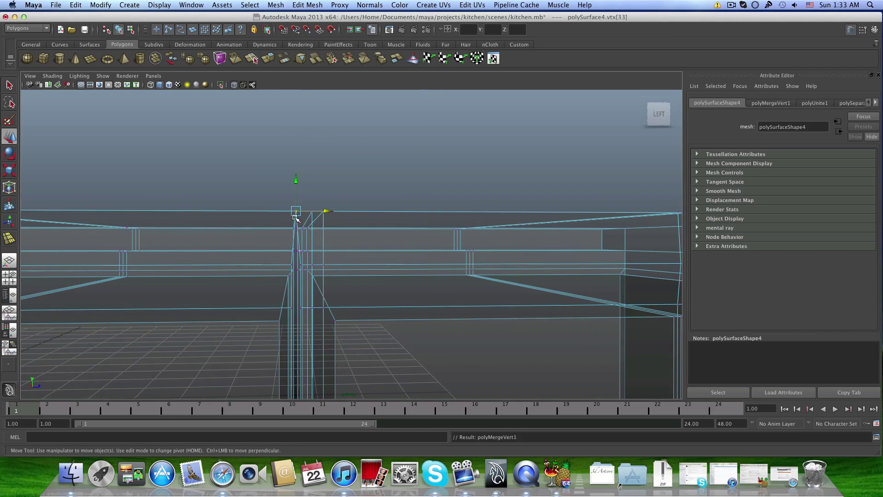
alt+drag(286, 207, 292, 199)
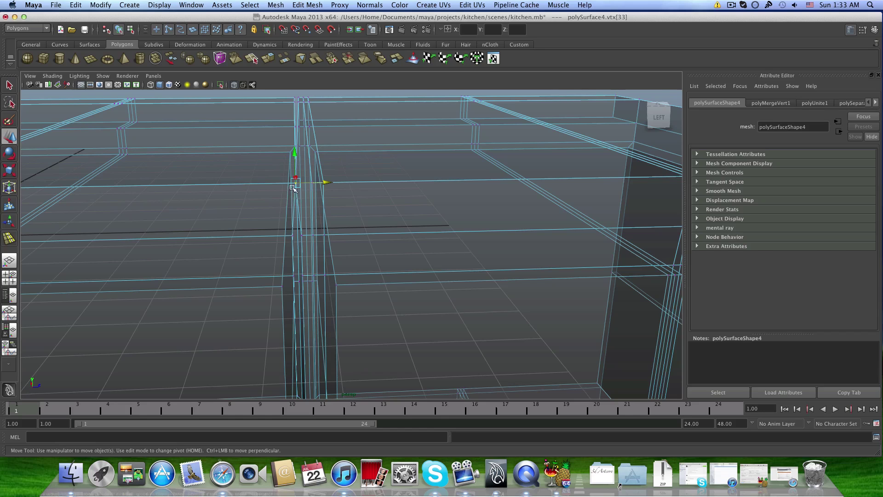
alt+drag(299, 233, 308, 202)
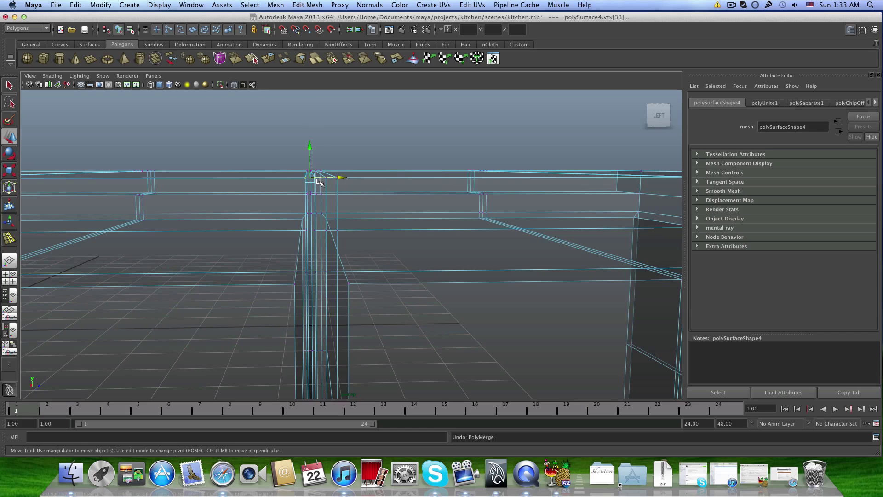
Clear the vertex selection, activate the Merge Vertex Tool and turn X-Ray shading off
click(246, 133)
click(307, 5)
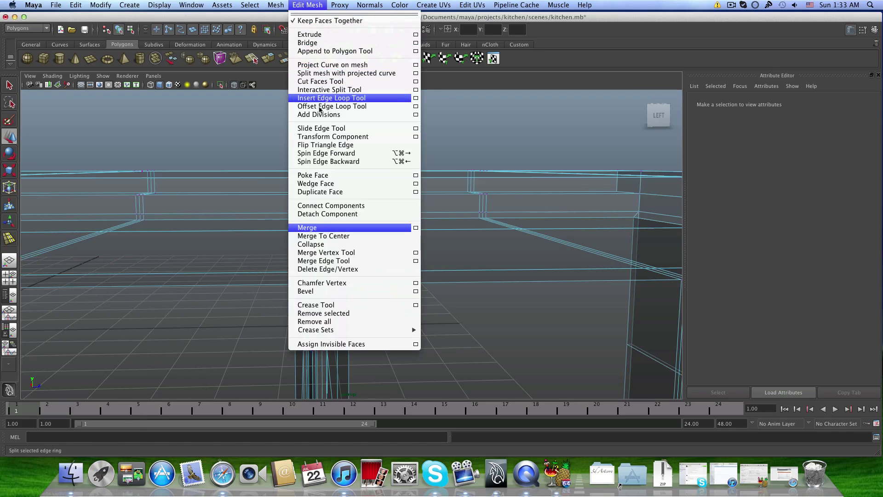
click(318, 253)
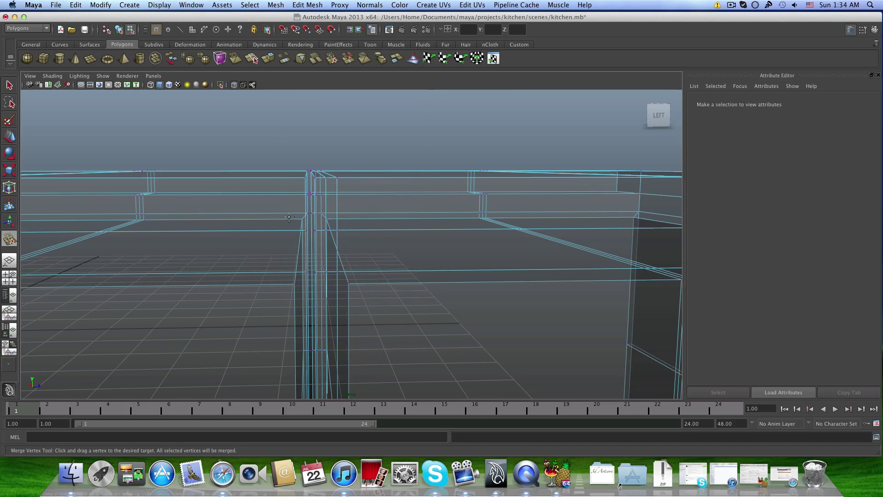
alt+drag(289, 217, 320, 260)
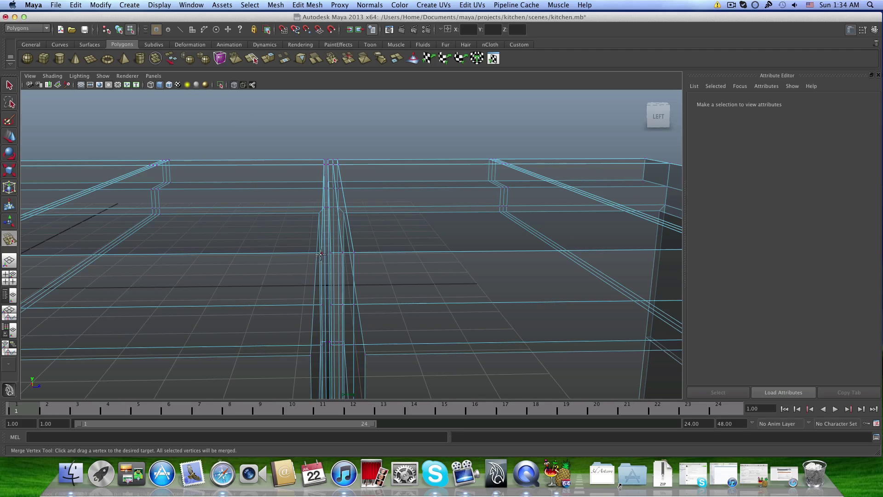
alt+drag(327, 270, 322, 235)
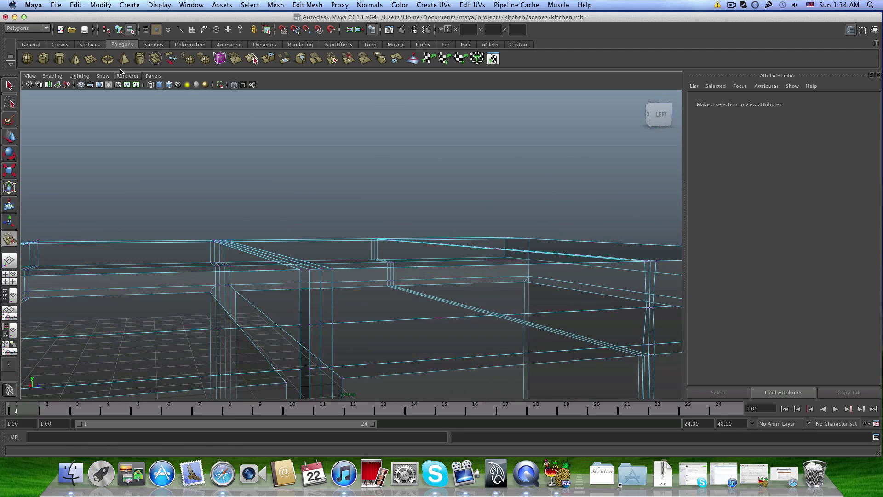
click(52, 76)
click(61, 170)
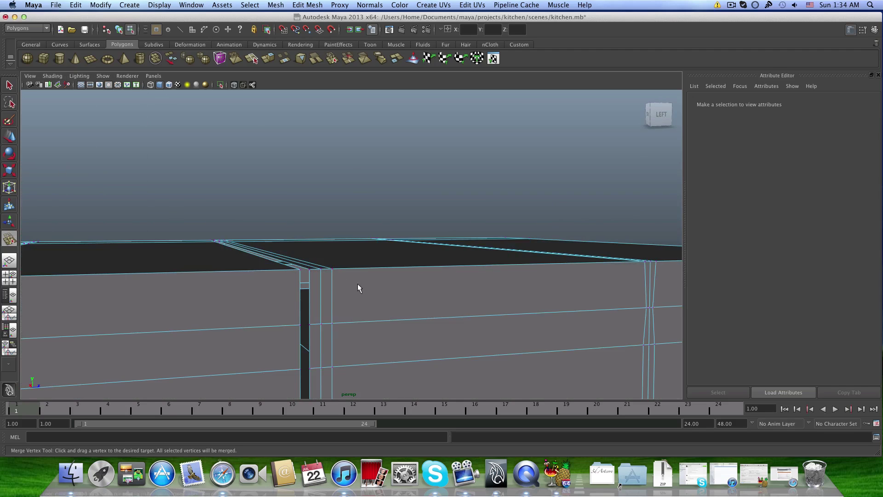
Merge the two uppermost vertex pairs of the back seam, joining each vertex to its counterpart on the adjoining cabinet
alt+drag(359, 288, 315, 284)
alt+middle_drag(323, 283, 325, 244)
alt+drag(325, 245, 372, 210)
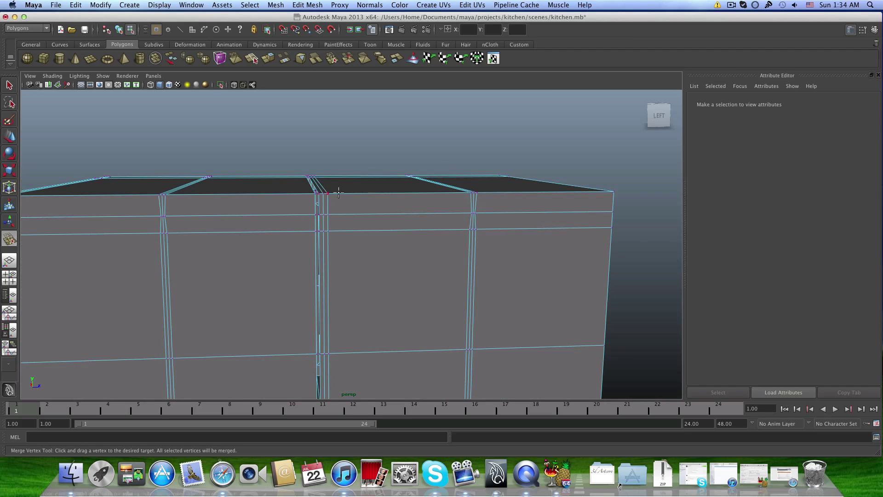
scroll(285, 230, up, 3)
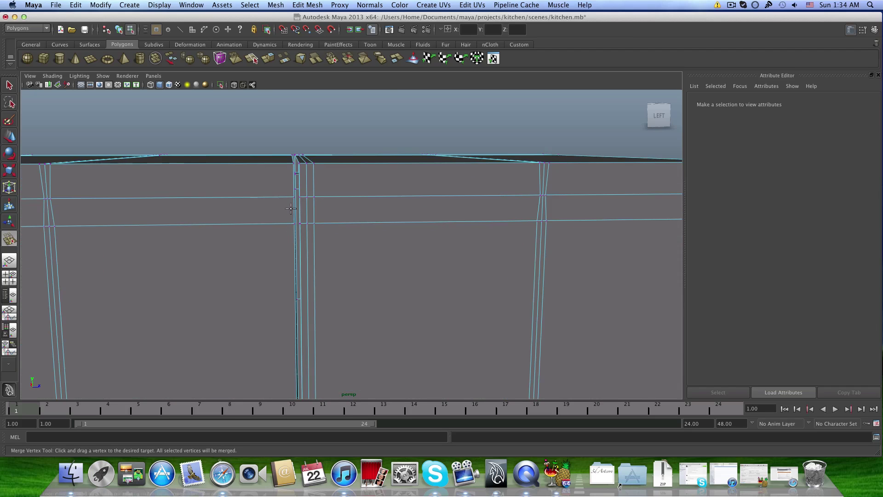
alt+drag(291, 209, 355, 254)
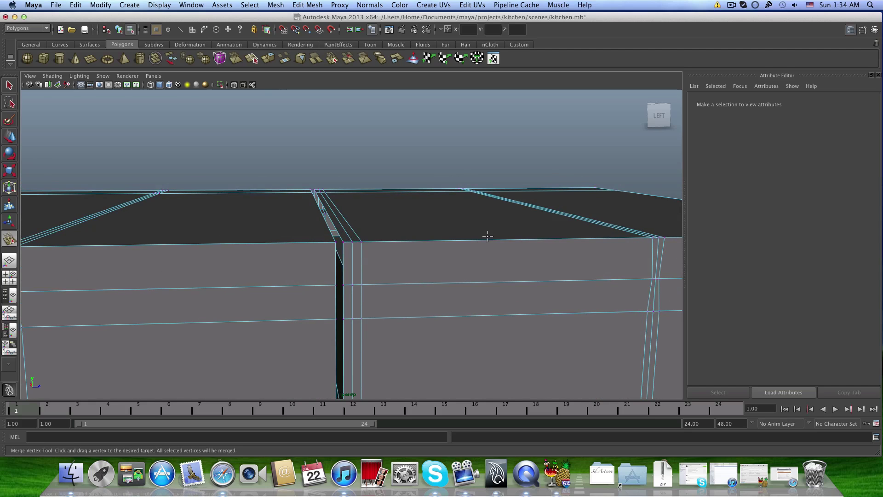
scroll(483, 237, down, 3)
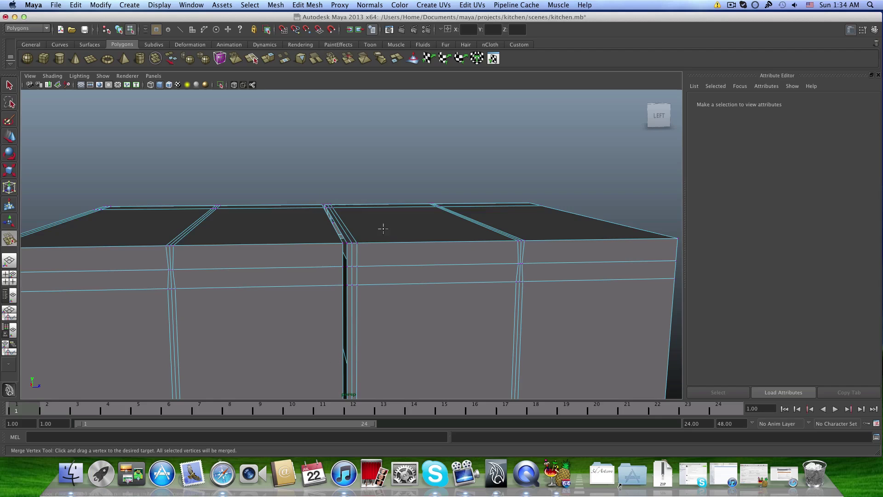
scroll(288, 231, up, 5)
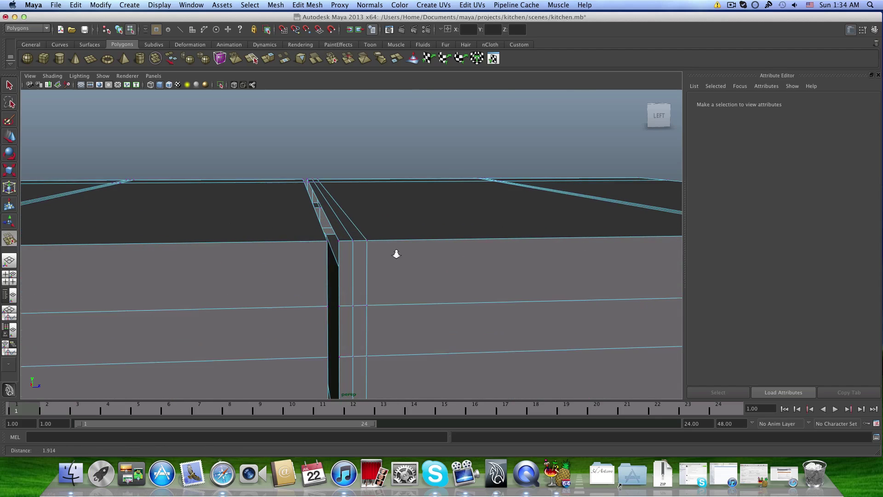
drag(318, 238, 336, 239)
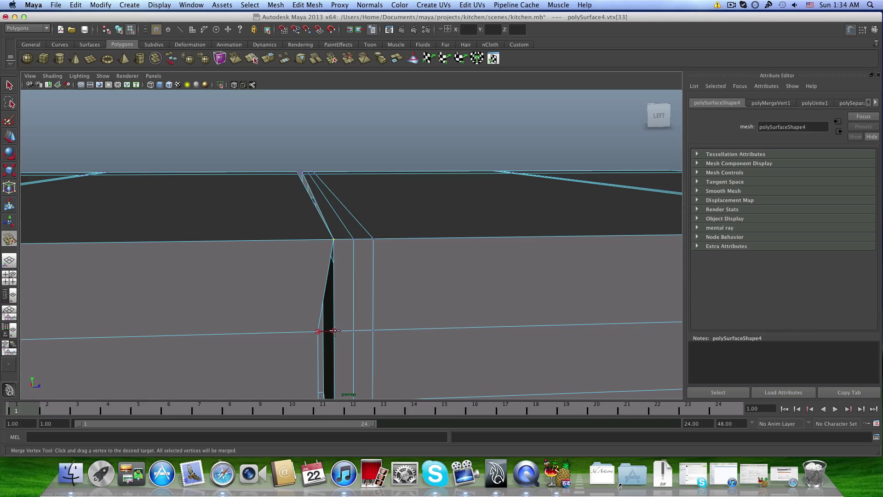
drag(334, 330, 336, 332)
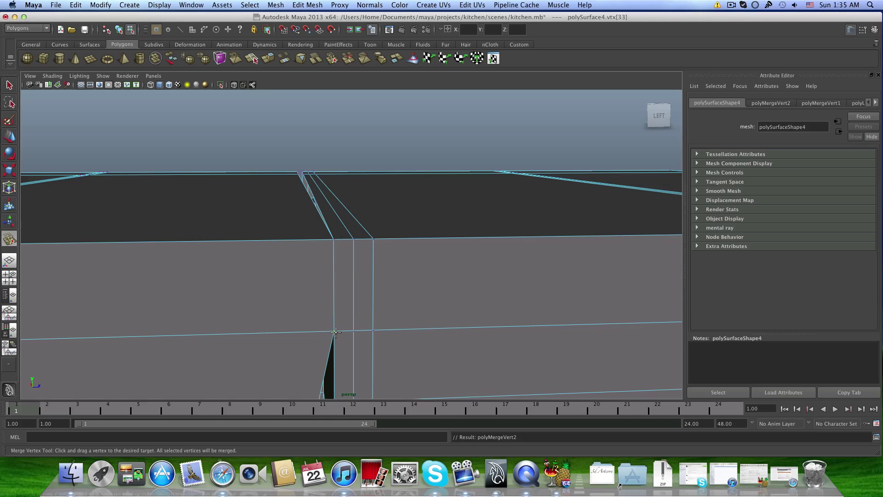
Merge the back seam's vertex pairs at the second horizontal edge below the countertop and at the mid-height edge
alt+middle_drag(336, 335, 333, 253)
alt+right_drag(333, 252, 357, 266)
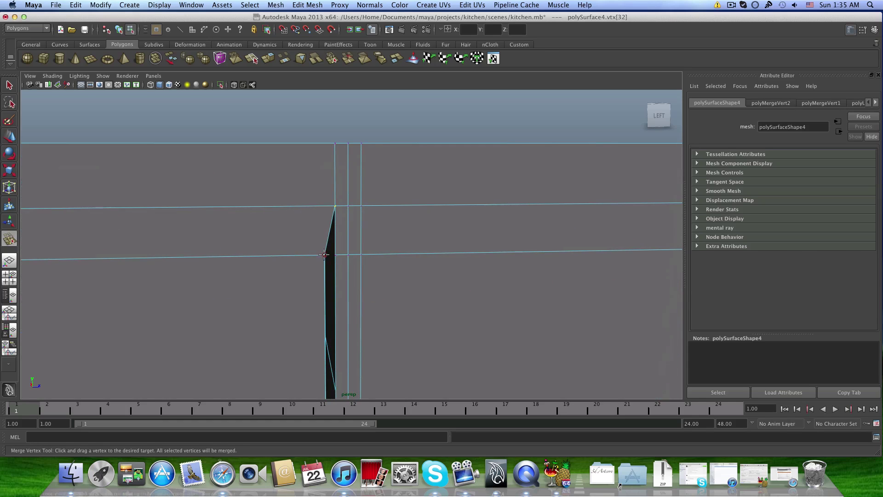
drag(324, 254, 335, 254)
alt+middle_drag(335, 254, 333, 296)
drag(333, 299, 343, 300)
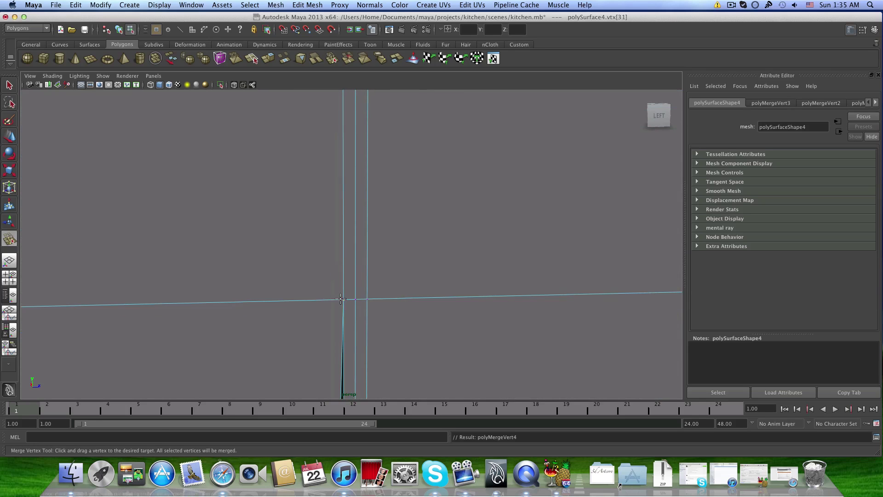
Merge the two lowest vertex pairs of the back seam, closing it down to the cabinets' base
alt+middle_drag(342, 299, 316, 235)
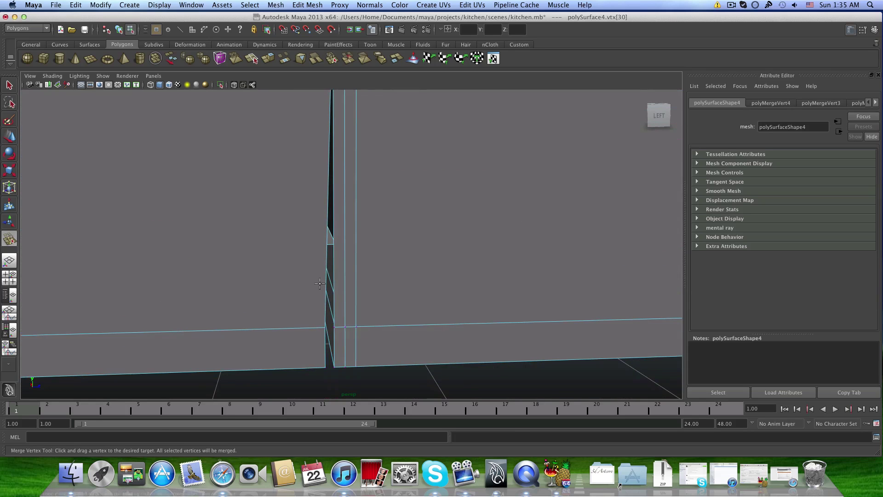
alt+middle_drag(320, 284, 315, 212)
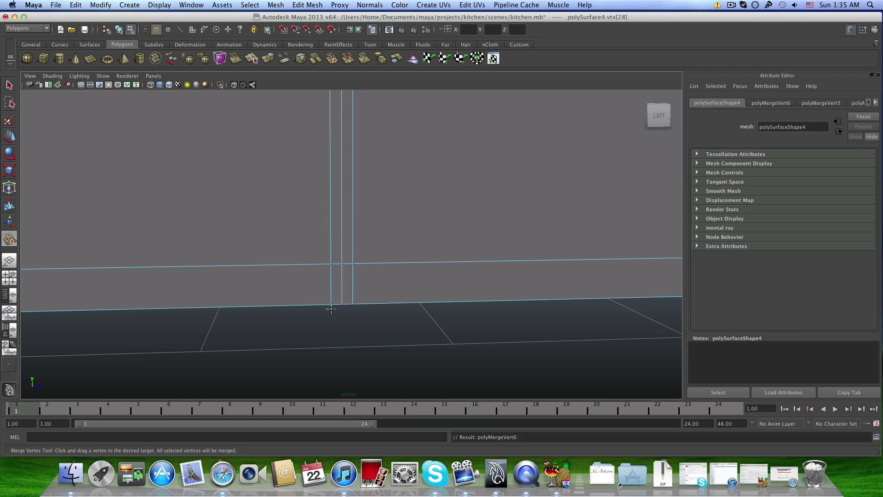
alt+drag(331, 308, 246, 272)
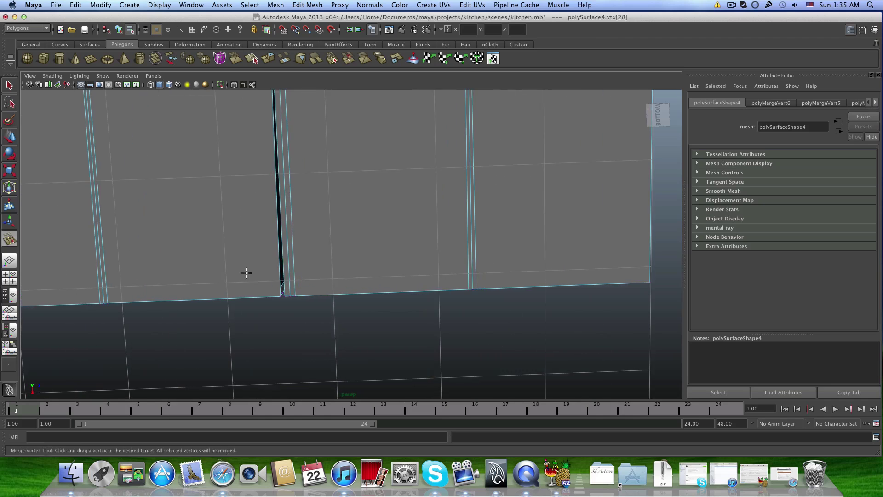
Merge the two lowest vertex pairs of the front seam, joining the gap at the cabinets' base
alt+right_drag(246, 273, 497, 265)
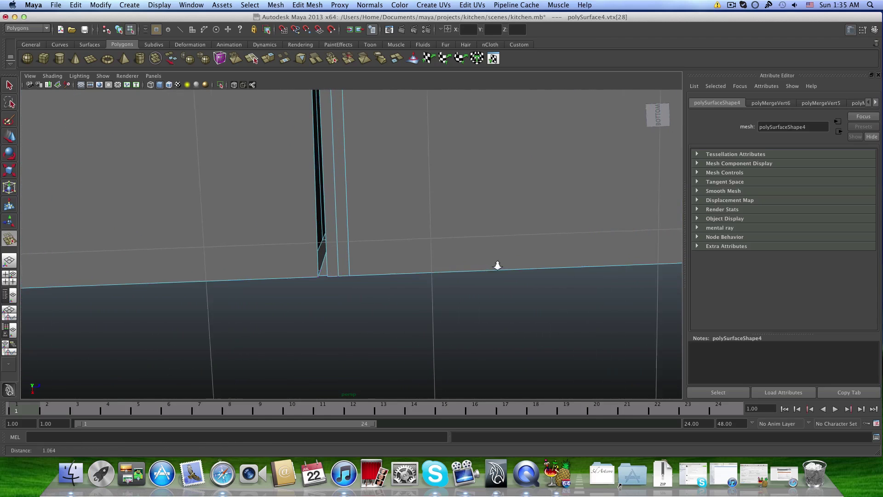
alt+drag(497, 265, 428, 281)
alt+middle_drag(427, 280, 450, 228)
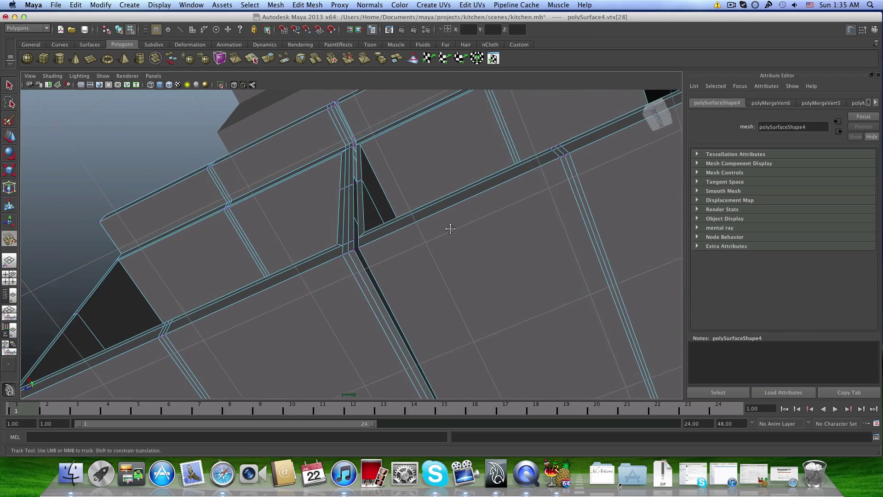
alt+drag(450, 228, 323, 174)
alt+middle_drag(323, 174, 345, 301)
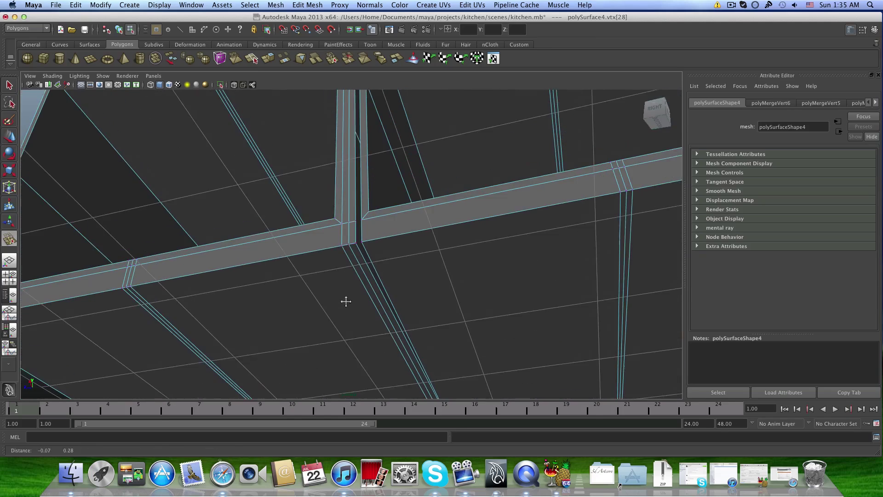
alt+right_drag(346, 301, 364, 241)
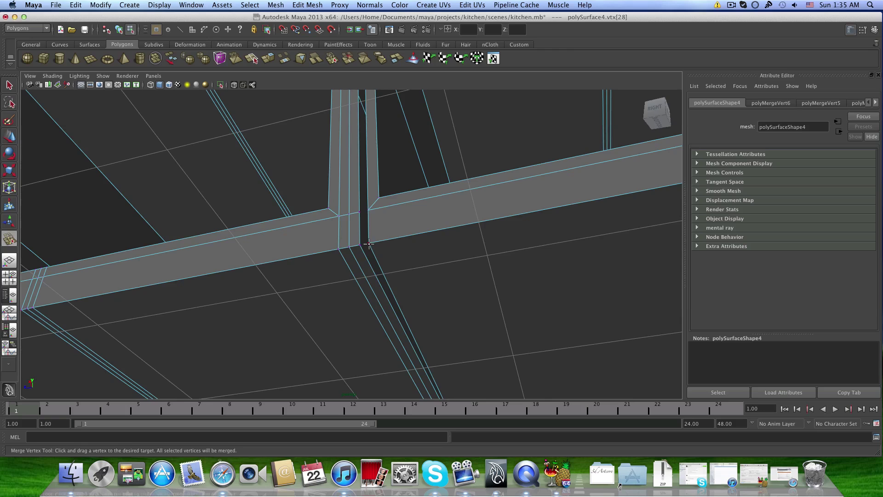
drag(363, 244, 359, 245)
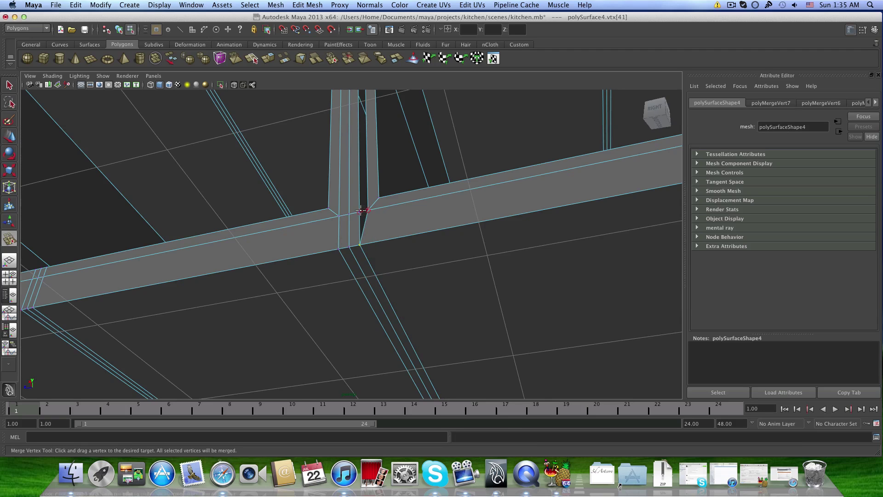
drag(368, 210, 380, 266)
alt+middle_drag(380, 266, 400, 230)
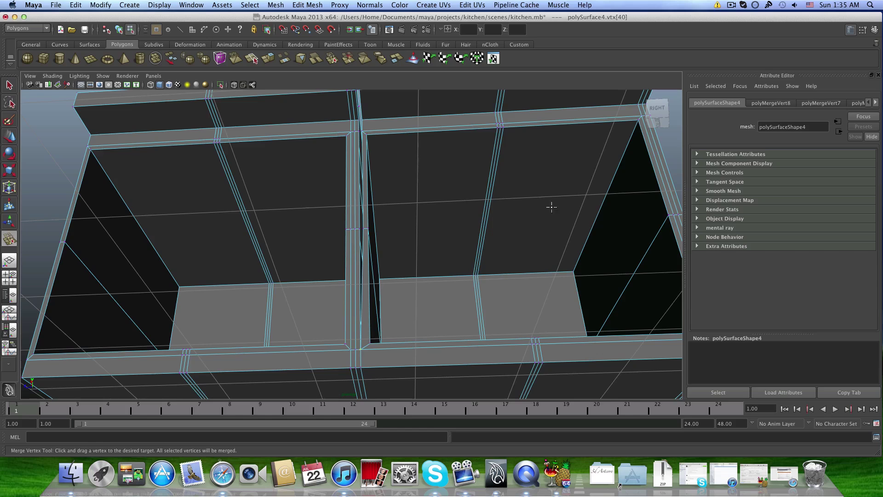
Merge the front seam's vertex pairs on the central divider, from mid-height up to just below the countertop
scroll(555, 217, down, 6)
alt+drag(557, 230, 464, 186)
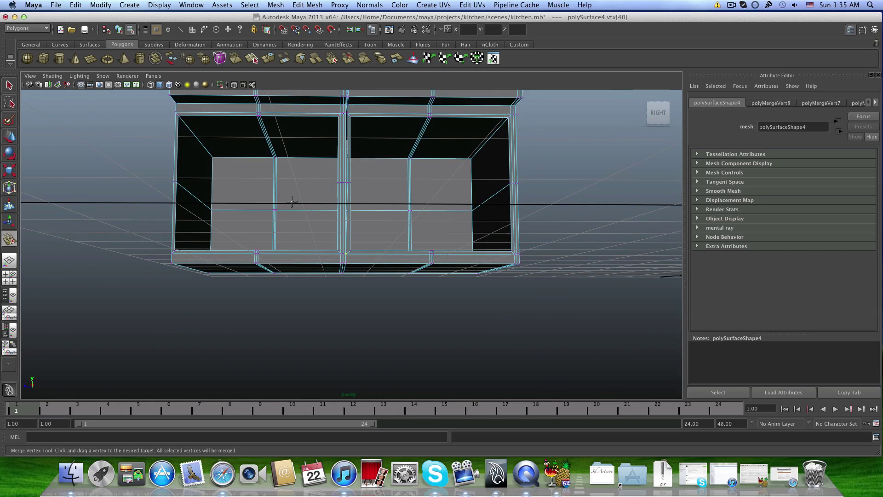
scroll(291, 201, up, 5)
alt+drag(317, 145, 321, 209)
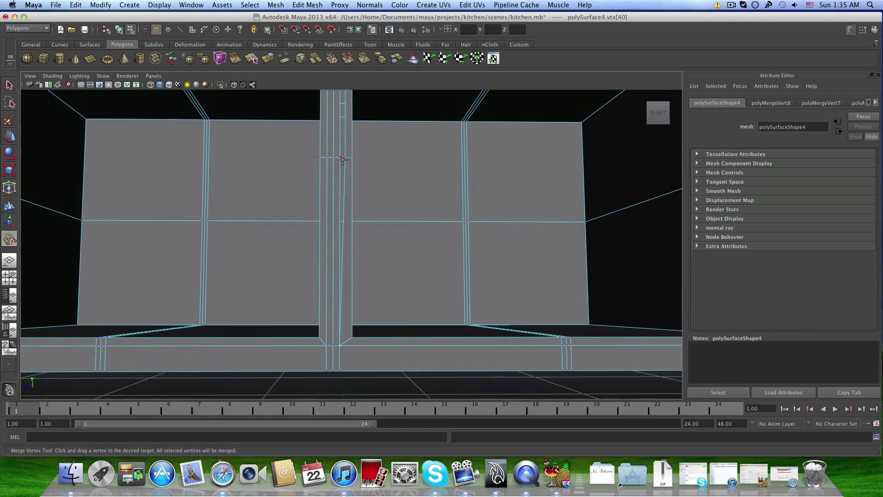
drag(344, 158, 331, 265)
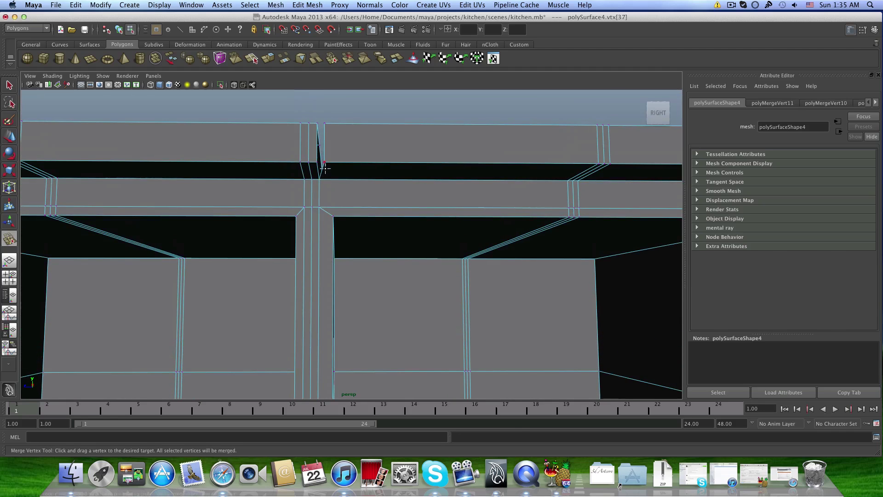
Merge the countertop's lower and upper front-edge vertex pairs and the remaining pair on its upper surface
drag(321, 162, 318, 161)
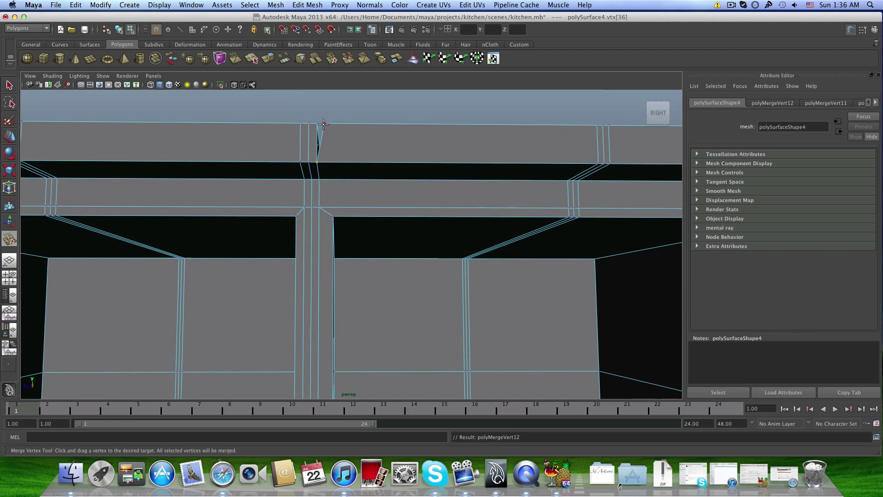
drag(323, 123, 334, 247)
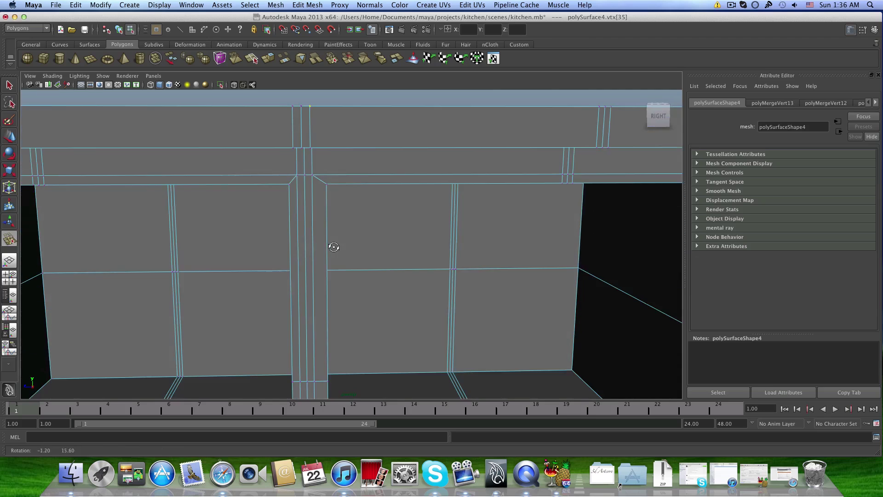
scroll(333, 247, down, 5)
alt+middle_drag(258, 216, 242, 298)
alt+right_drag(242, 299, 272, 248)
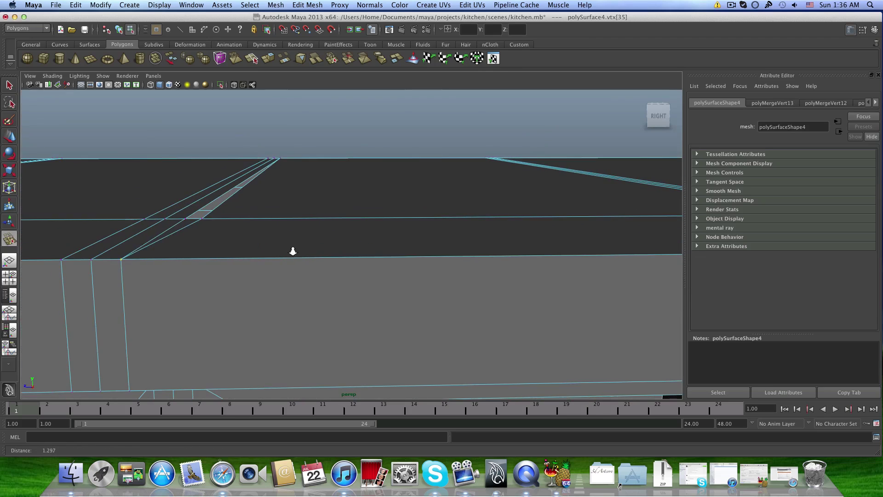
drag(188, 218, 188, 218)
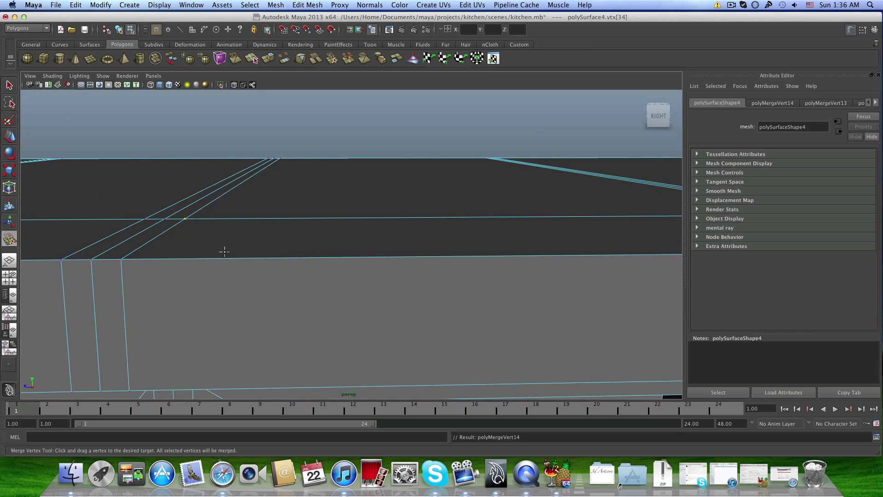
scroll(224, 250, down, 5)
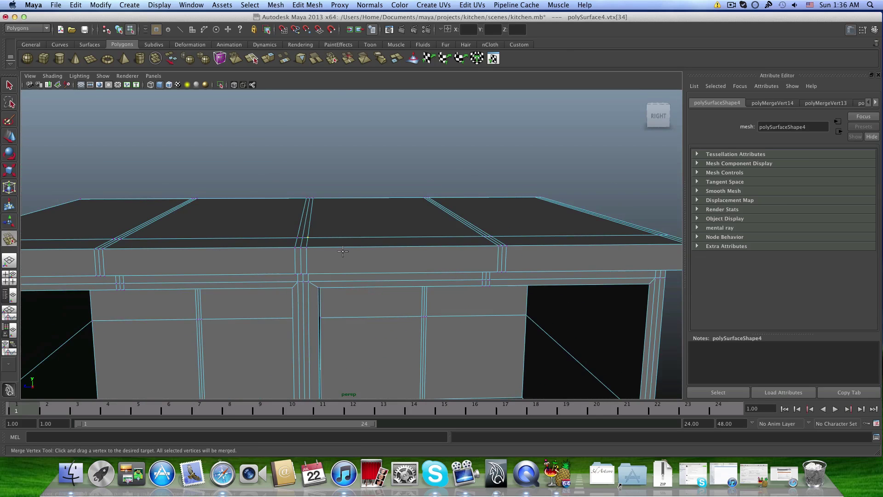
Return to object mode and examine the merged front seam for remaining gaps
key(F8)
scroll(416, 258, down, 5)
alt+middle_drag(365, 295, 367, 277)
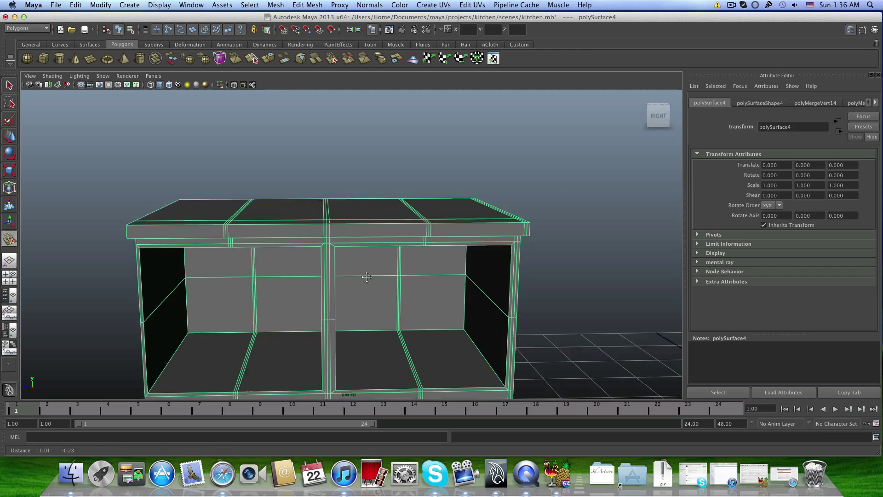
alt+drag(366, 277, 359, 234)
alt+middle_drag(332, 189, 346, 179)
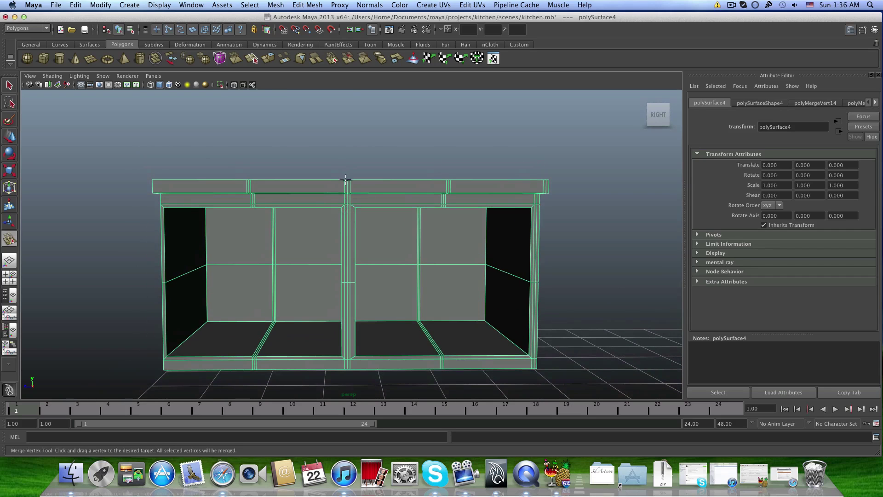
scroll(345, 182, up, 5)
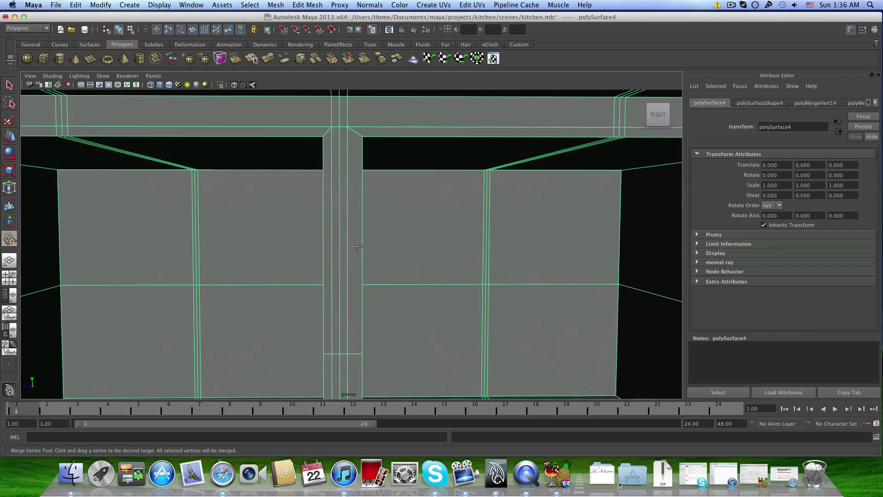
scroll(340, 163, down, 2)
scroll(350, 175, down, 6)
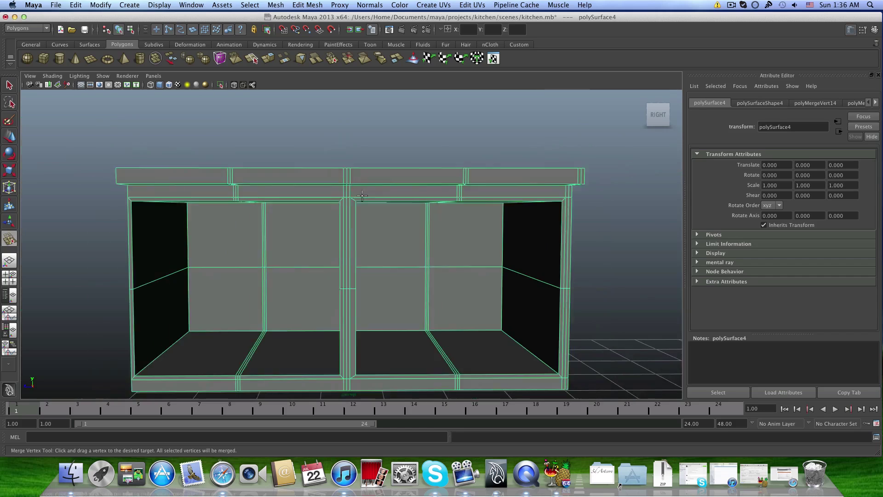
Switch to edge selection with the Select Tool and select the central divider's leftmost vertical edge loop
right_drag(349, 190, 346, 173)
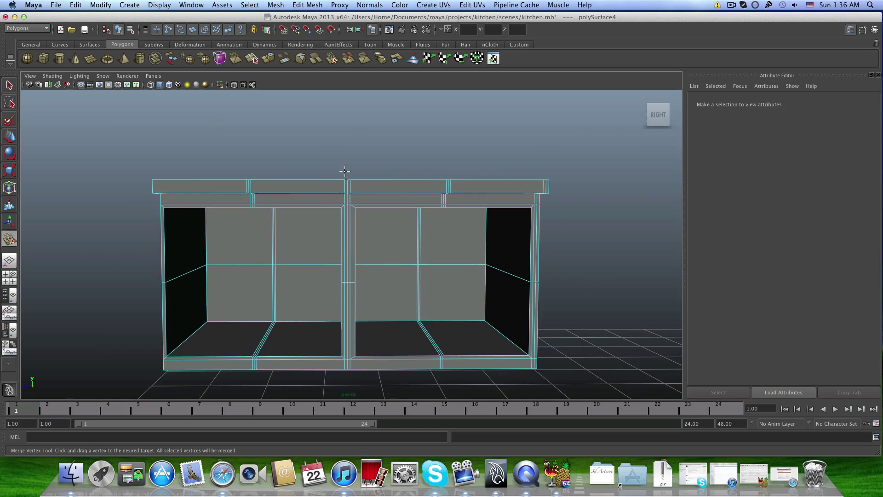
click(8, 86)
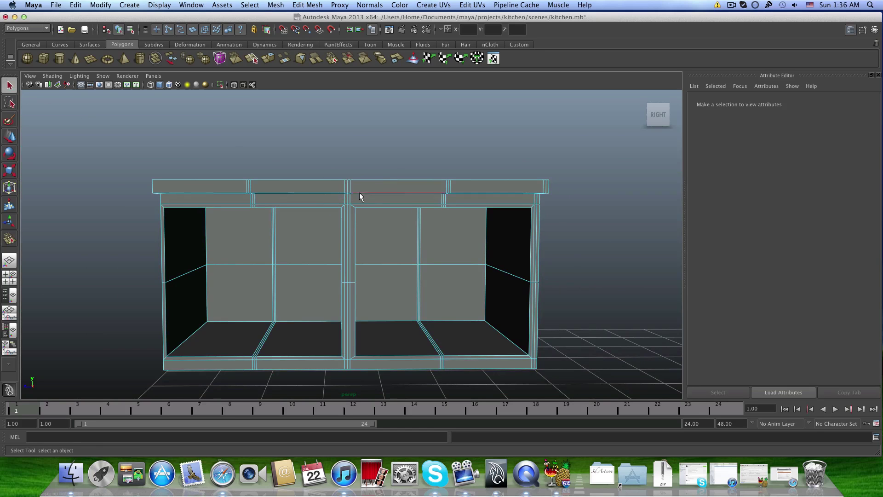
scroll(348, 187, up, 5)
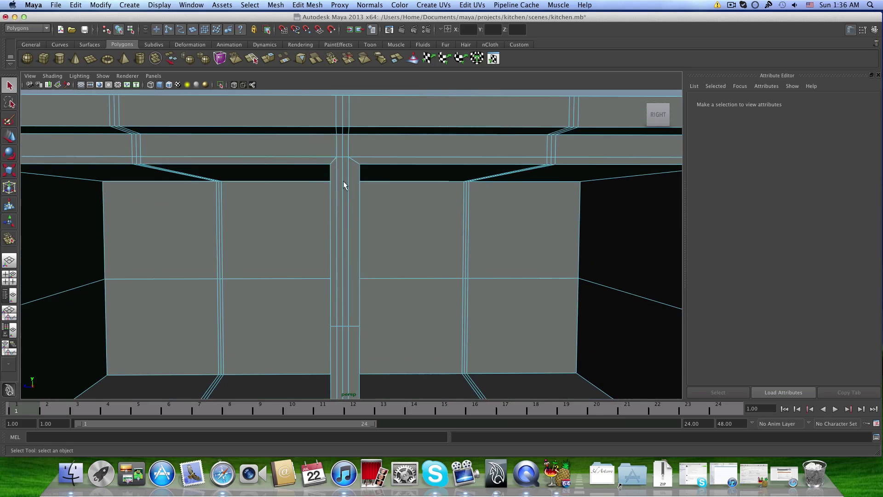
click(335, 124)
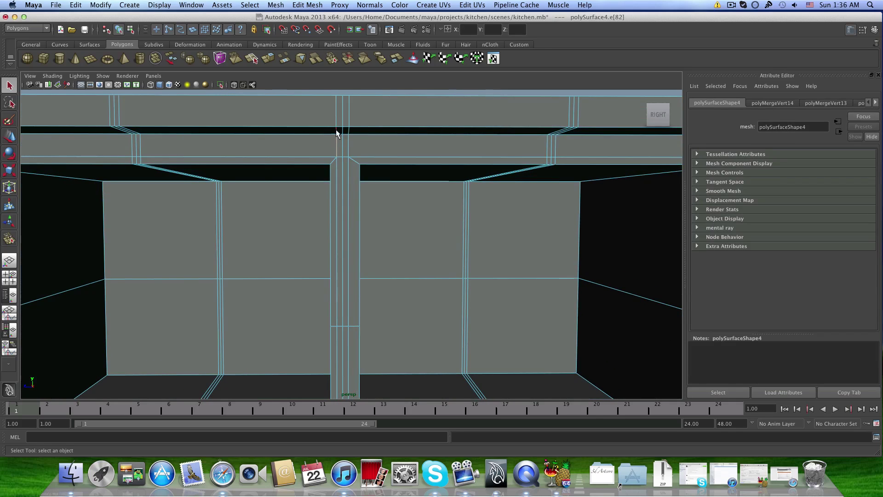
shift+click(336, 131)
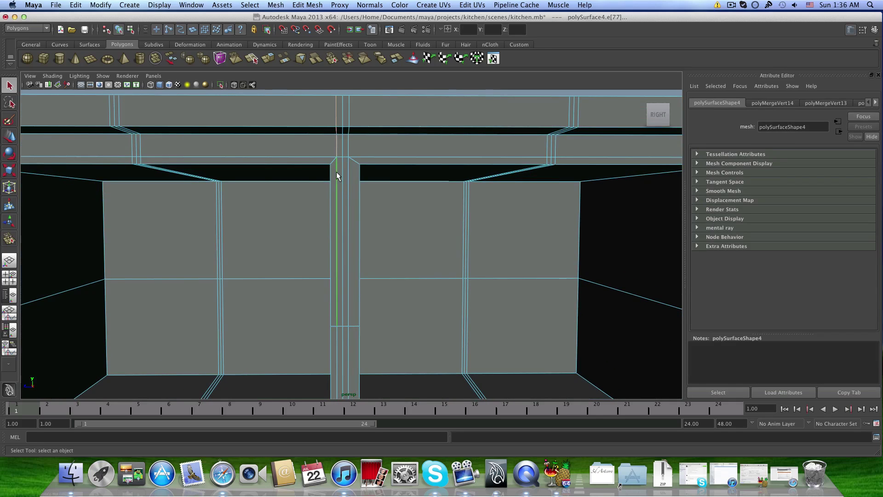
shift+double_click(336, 171)
Add the divider's middle and right vertical edge loops to the selection, including their segments up the countertop's front
scroll(344, 281, down, 5)
mouse_move(345, 282)
alt+mouse_down()
mouse_move(357, 256)
mouse_move(381, 240)
mouse_move(348, 262)
mouse_move(345, 291)
alt+mouse_up()
scroll(345, 291, up, 5)
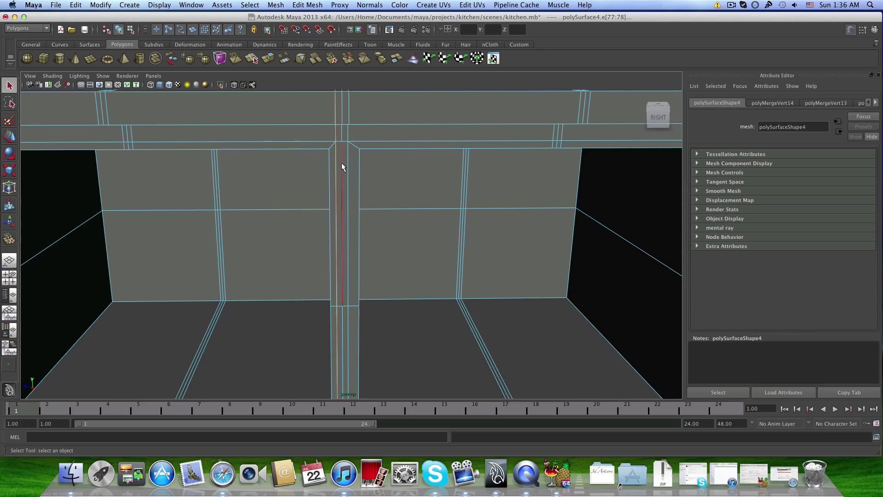
click(341, 162)
click(341, 133)
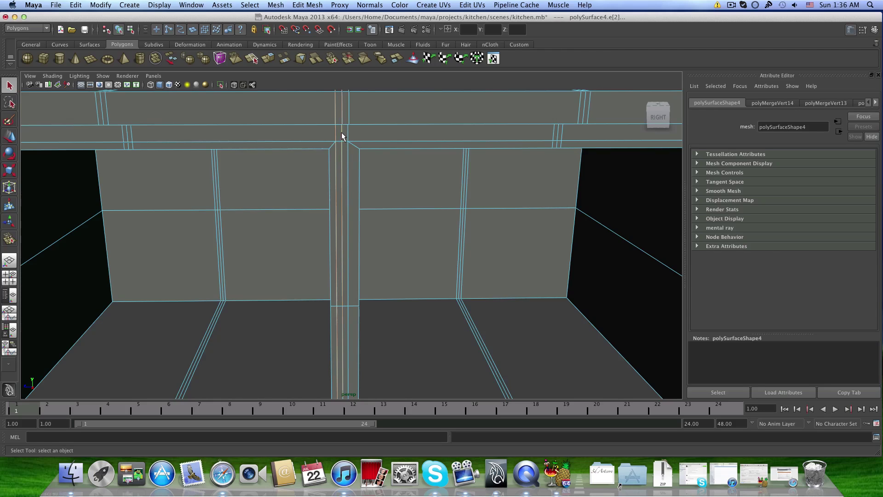
shift+click(348, 188)
alt+drag(353, 200, 349, 162)
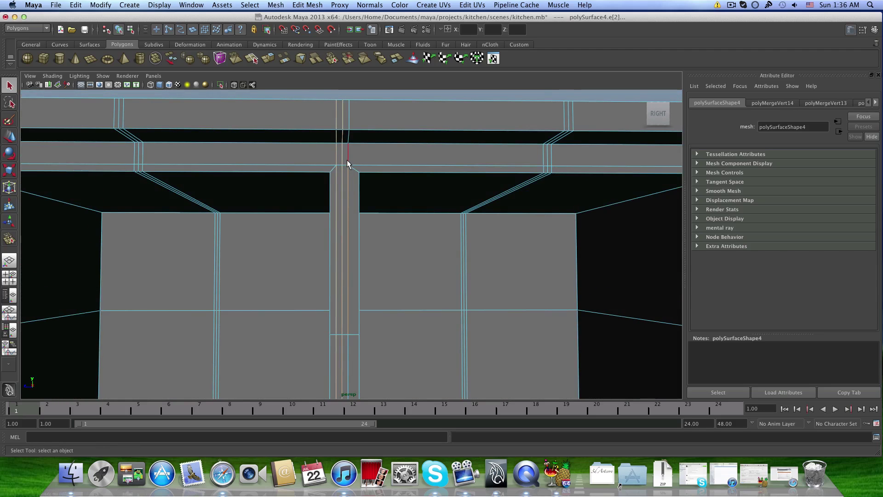
alt+right_drag(347, 159, 350, 224)
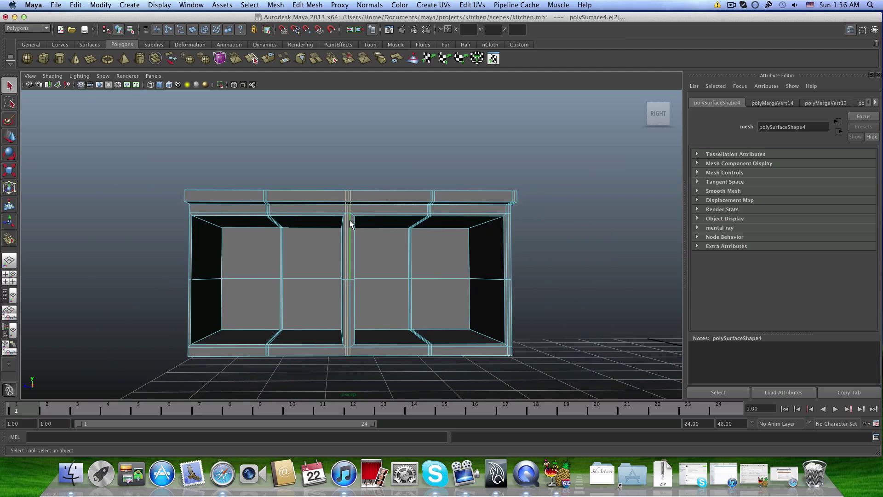
scroll(337, 238, up, 3)
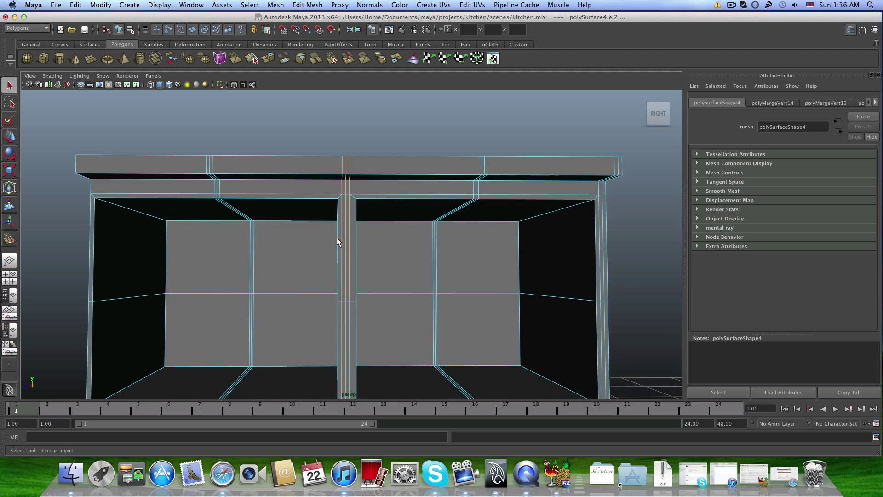
Move the selected edge loops slightly along the Z axis to centre them on the divider, and return to object mode
click(7, 138)
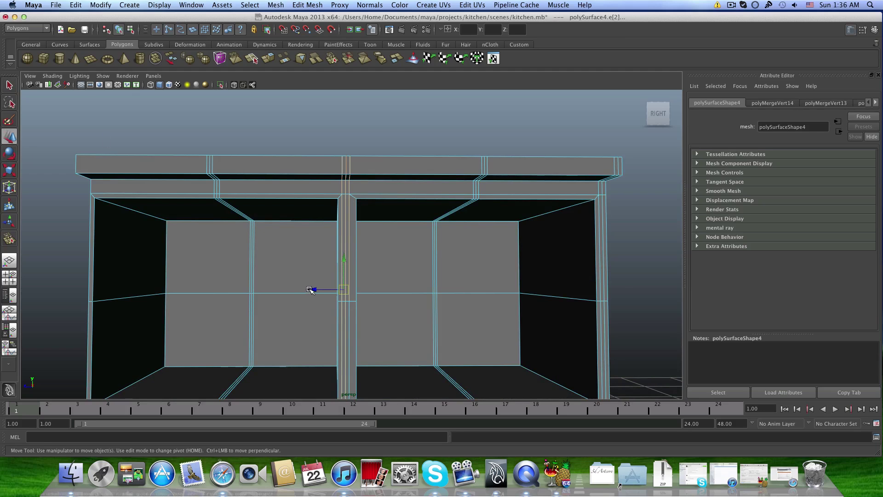
drag(309, 289, 311, 288)
scroll(324, 307, up, 3)
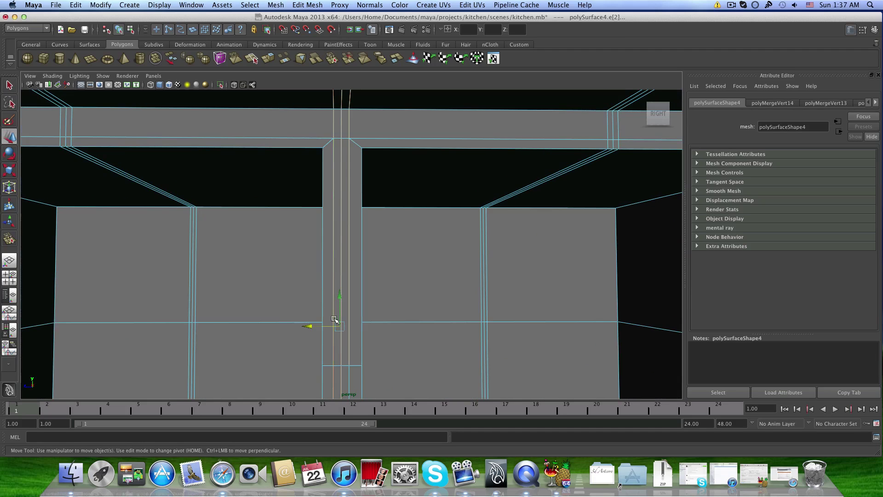
middle_drag(308, 326, 309, 327)
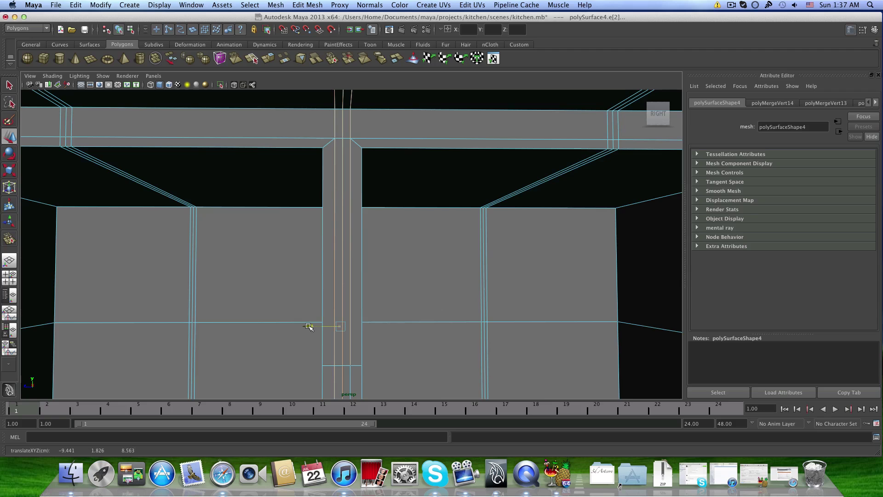
scroll(309, 325, down, 5)
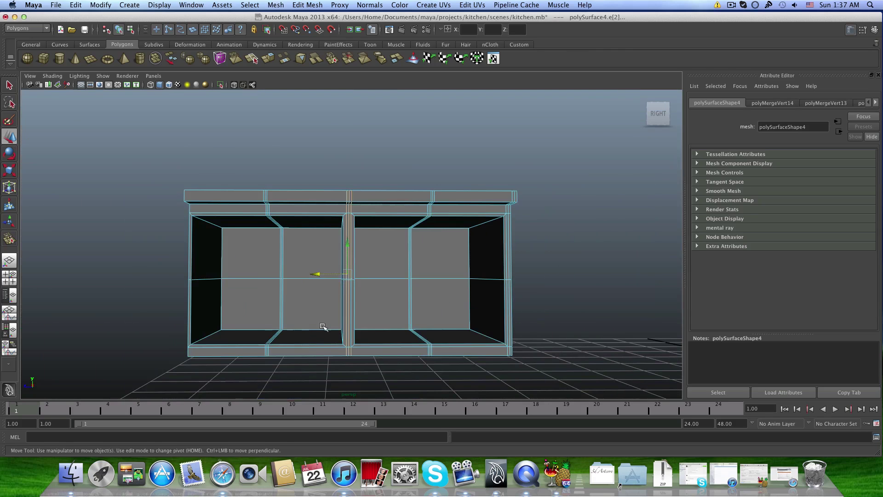
alt+drag(350, 340, 332, 245)
key(F8)
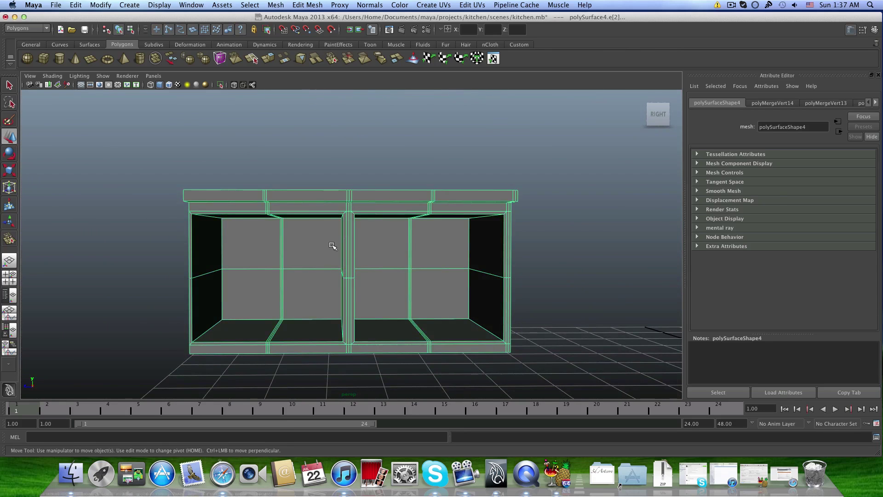
scroll(331, 245, down, 2)
alt+middle_drag(281, 251, 268, 280)
scroll(390, 272, down, 5)
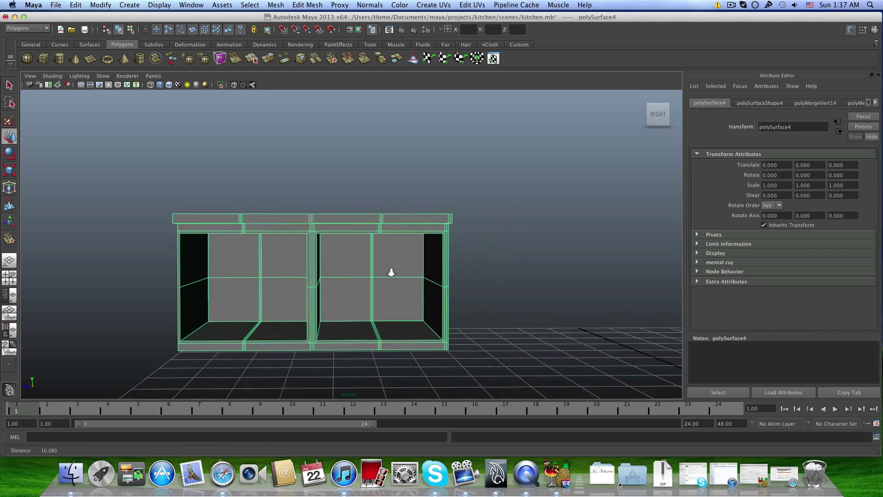
alt+drag(371, 261, 364, 279)
alt+middle_drag(343, 277, 277, 285)
alt+middle_drag(393, 274, 348, 257)
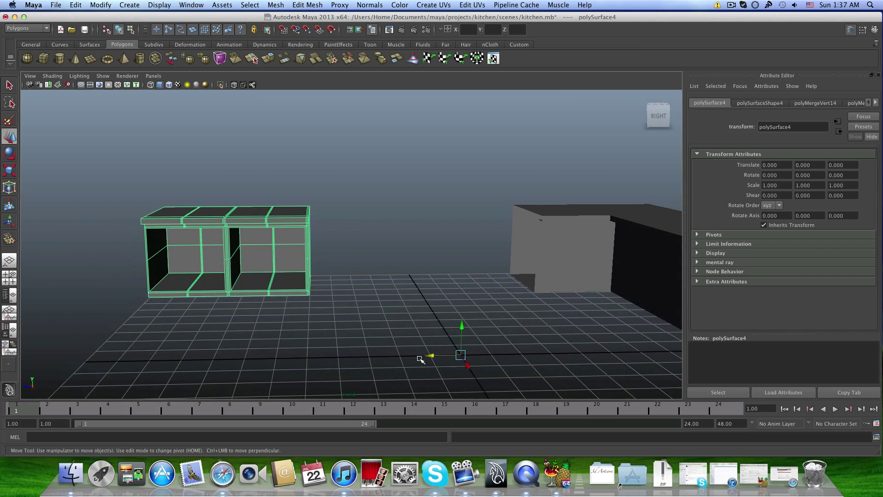
Duplicate the two-compartment counter and move the copy along the Z axis to -8.155
mouse_move(242, 273)
alt+mouse_down()
mouse_move(345, 282)
mouse_move(253, 274)
alt+mouse_up()
key(ctrl+d)
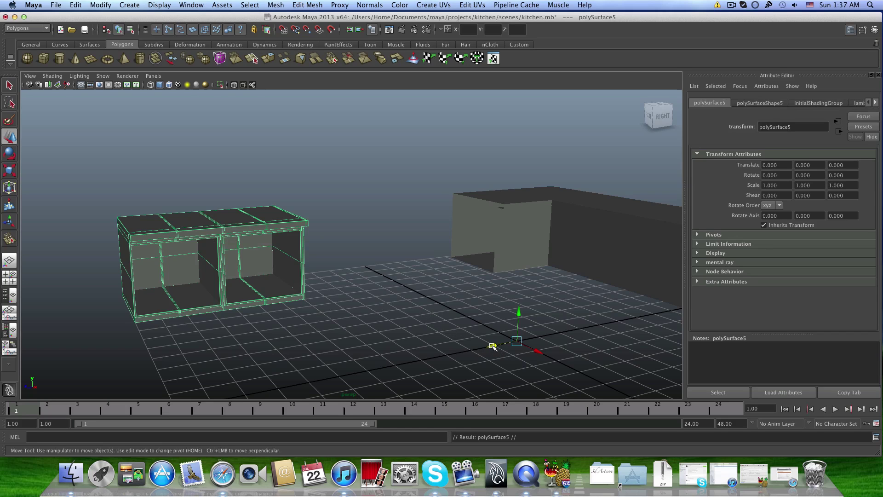
drag(493, 347, 650, 309)
key(f)
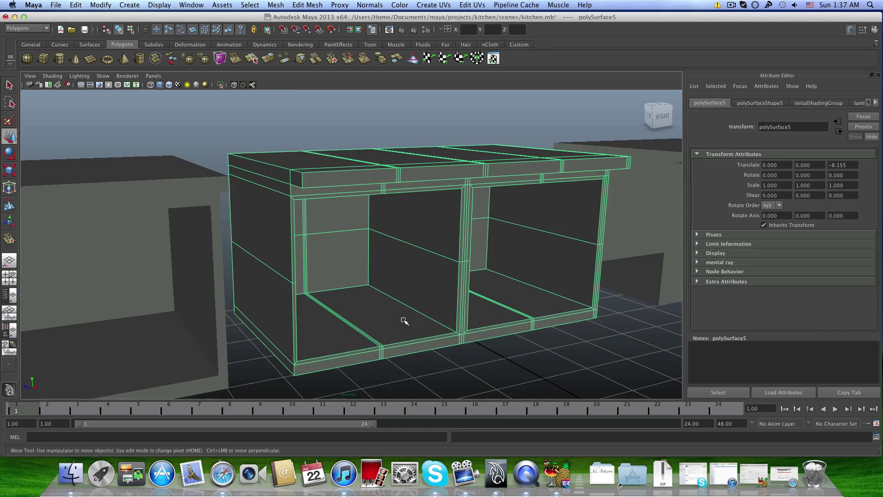
Delete the duplicate's end faces on the side facing the original counter, including the countertop's end, and return to object mode
scroll(403, 320, down, 2)
right_drag(277, 287, 278, 343)
click(283, 322)
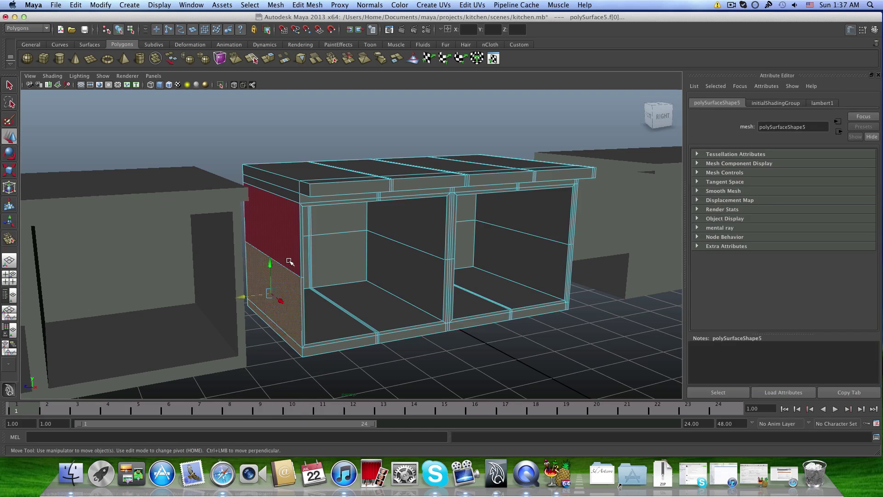
shift+click(290, 186)
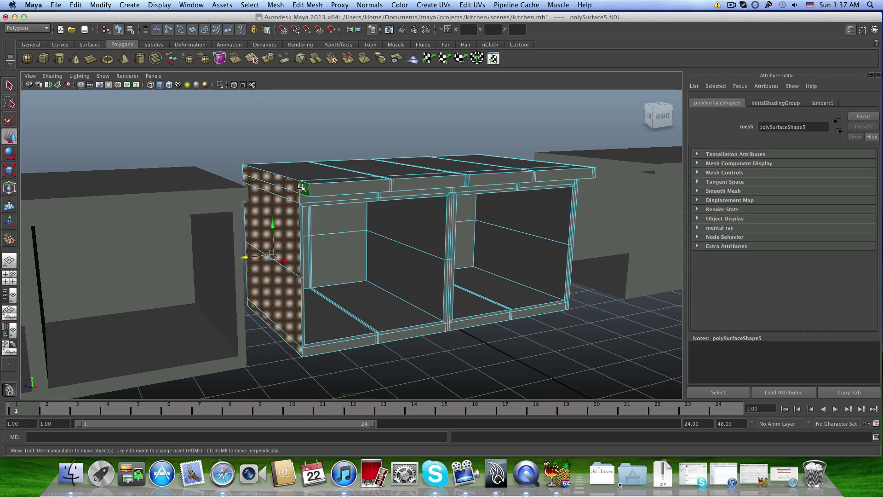
key(Delete)
key(F8)
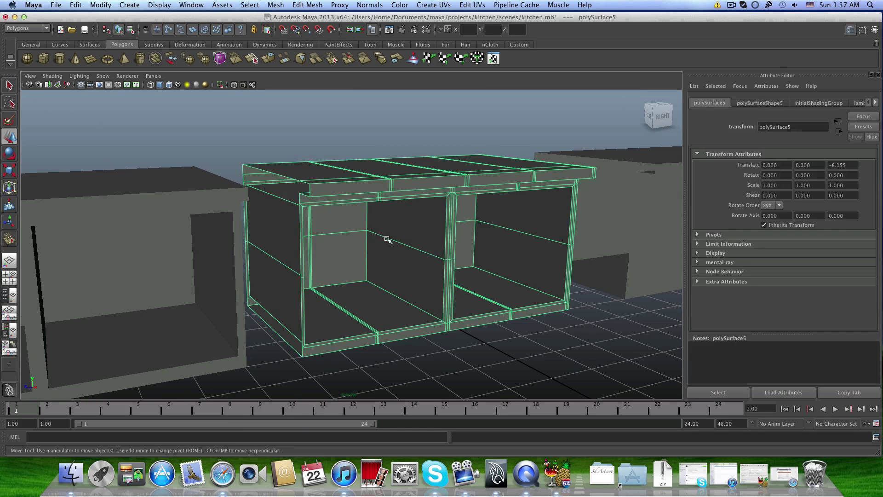
Center the duplicated counter's pivot
scroll(386, 239, down, 3)
alt+drag(386, 239, 363, 236)
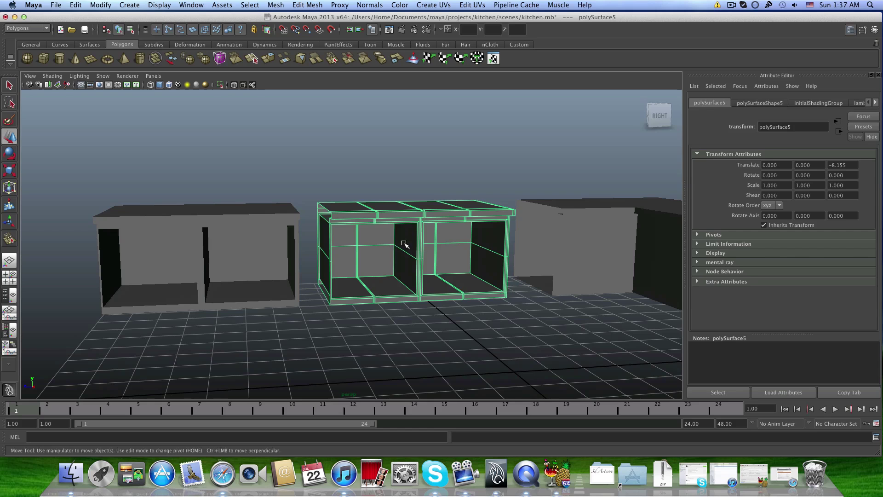
scroll(291, 202, down, 5)
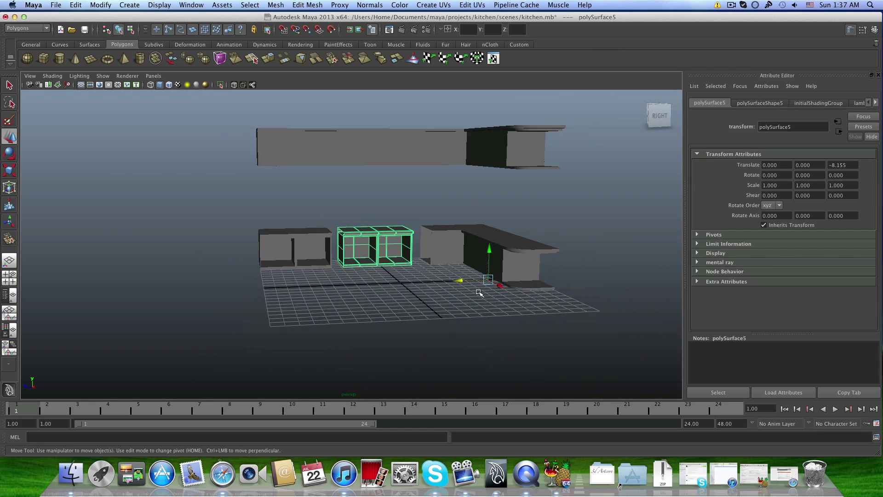
scroll(407, 266, up, 5)
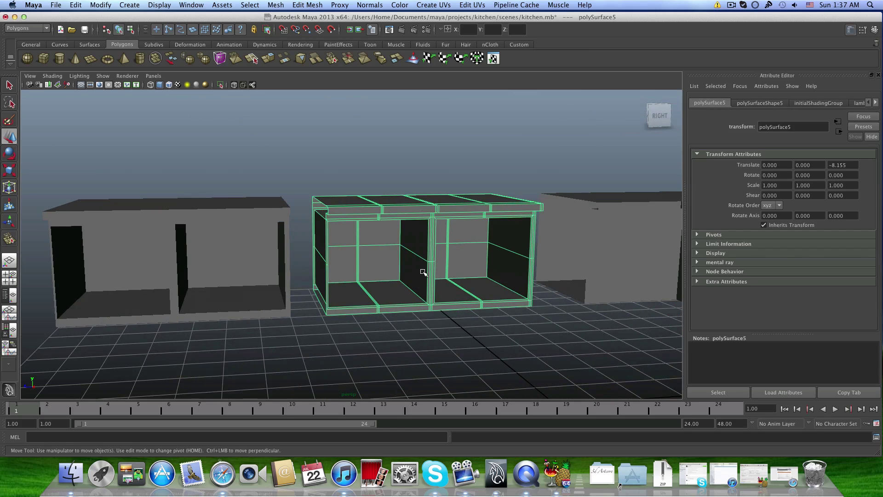
alt+drag(423, 273, 363, 268)
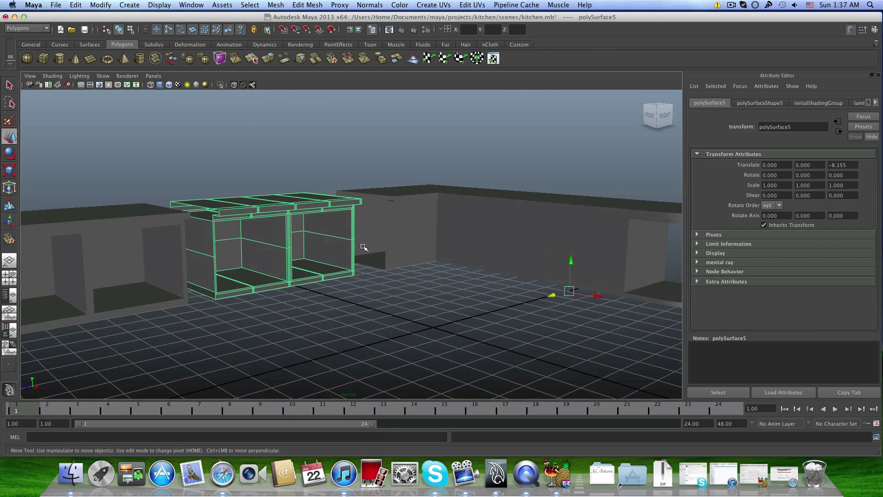
click(100, 5)
click(111, 105)
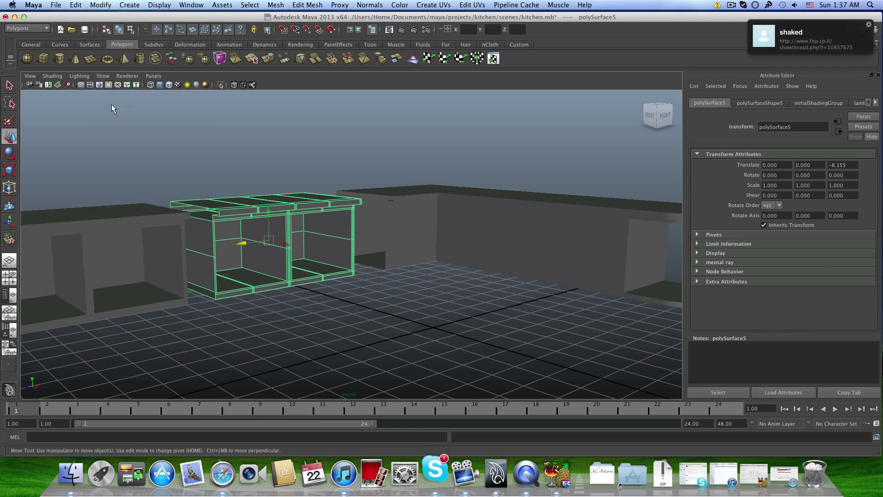
Move the duplicated counter along the Z axis to -7.062, up against the original counter
alt+drag(269, 250, 244, 247)
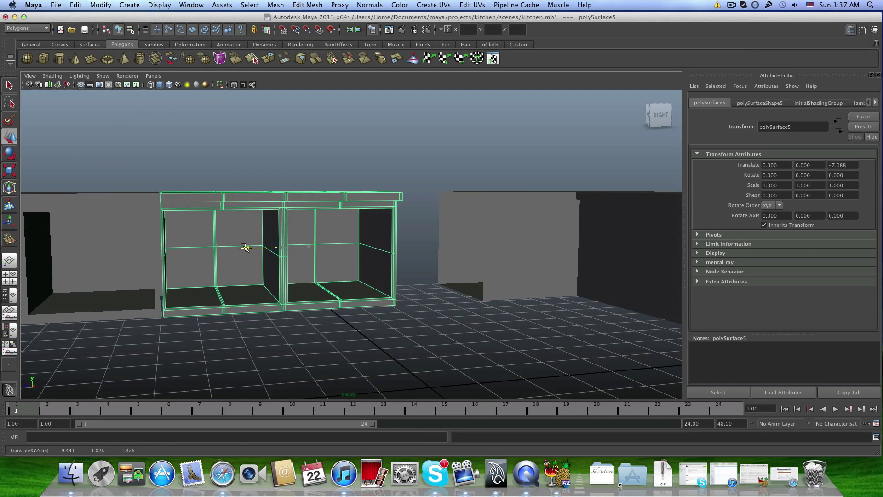
alt+right_drag(226, 248, 374, 250)
drag(374, 250, 329, 246)
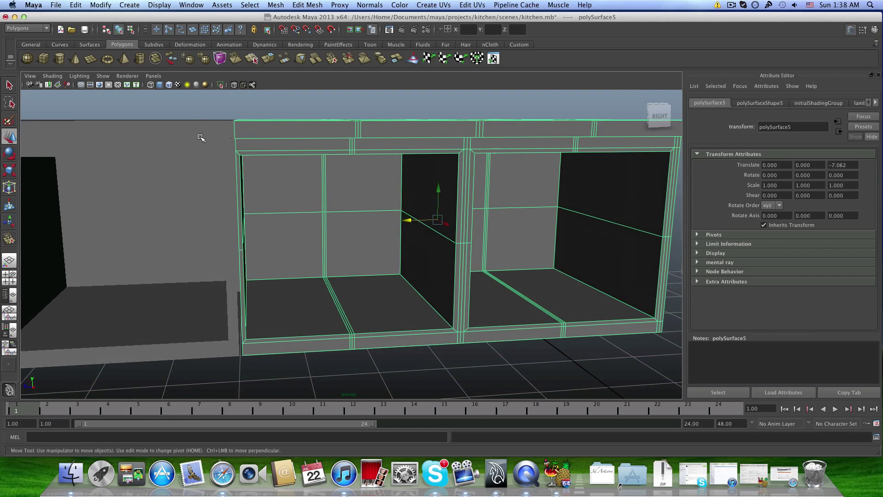
Add the original counter to the selection and combine both counters into one mesh
alt+right_drag(246, 144, 227, 166)
click(227, 166)
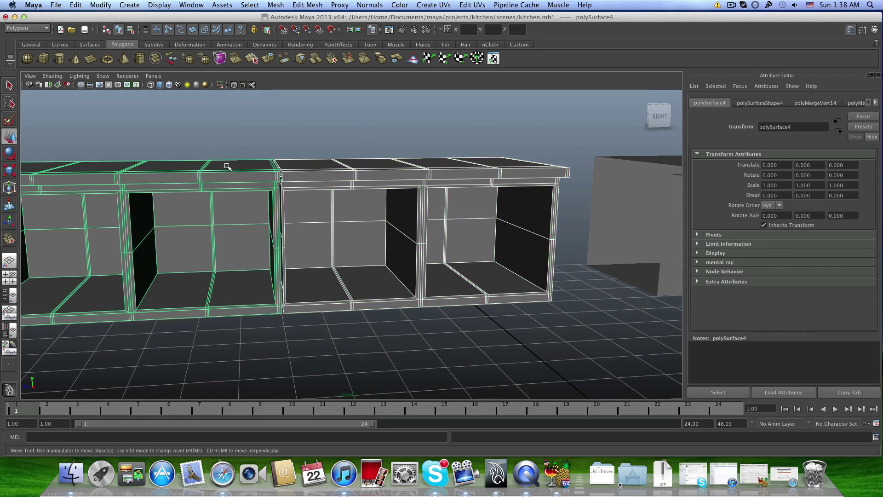
click(278, 4)
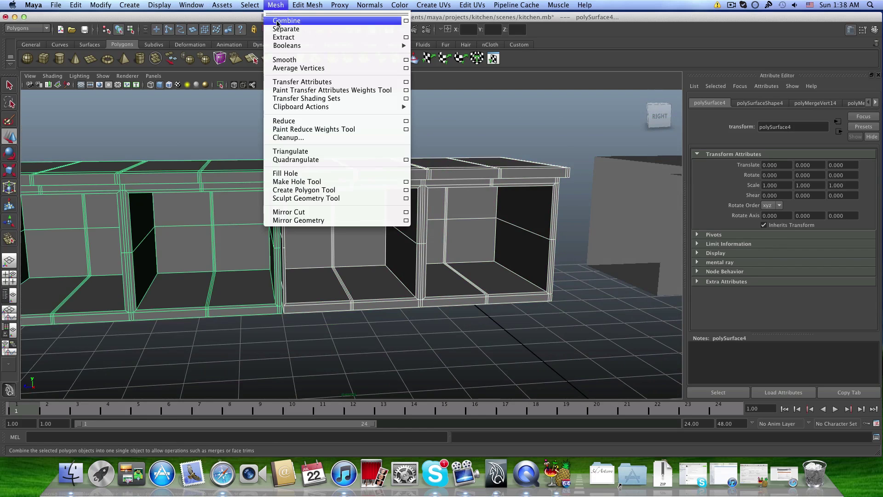
click(282, 17)
Activate the Merge Vertex Tool and merge the paired seam vertices along the countertop's front edge
alt+right_drag(277, 210, 241, 157)
alt+drag(241, 157, 337, 215)
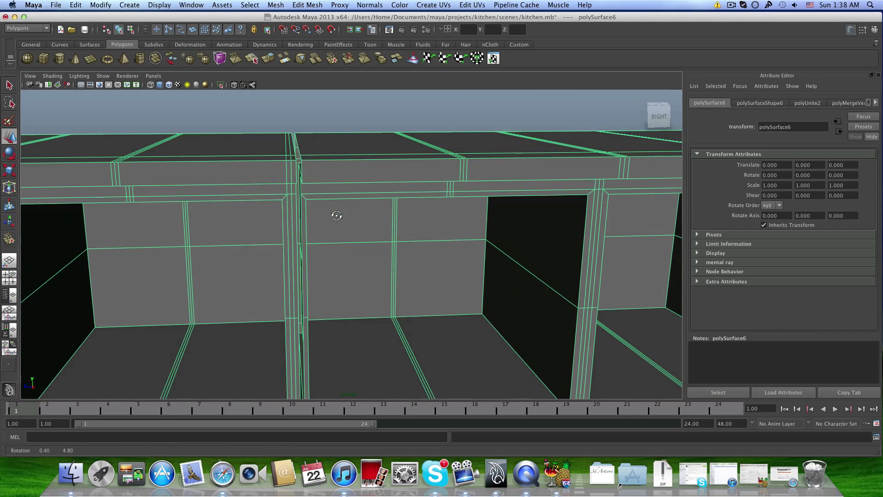
click(299, 5)
click(325, 250)
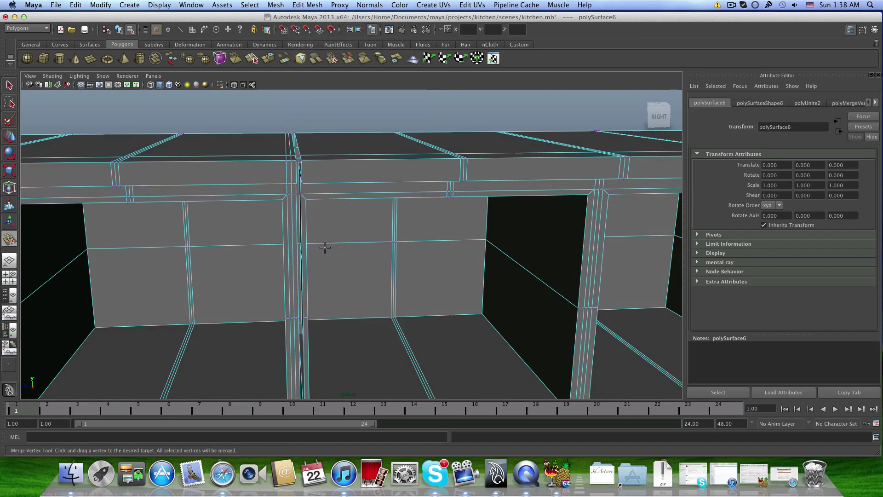
scroll(301, 163, up, 2)
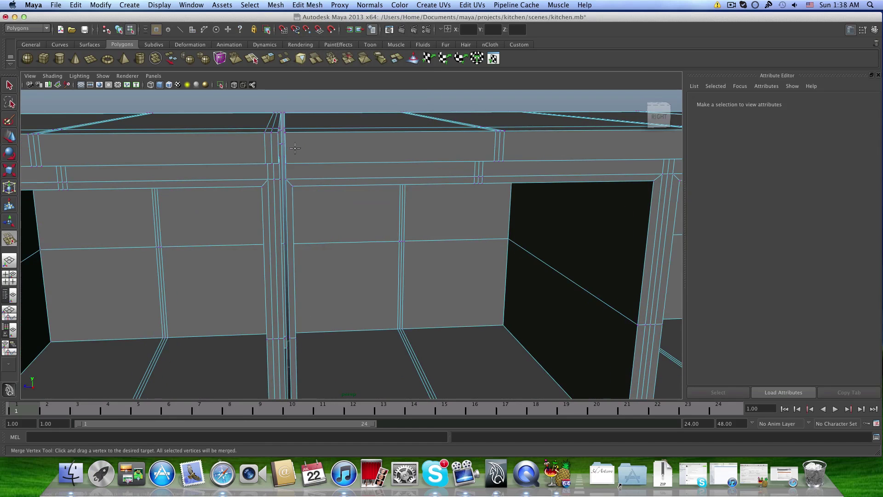
drag(280, 132, 279, 163)
alt+drag(285, 202, 295, 177)
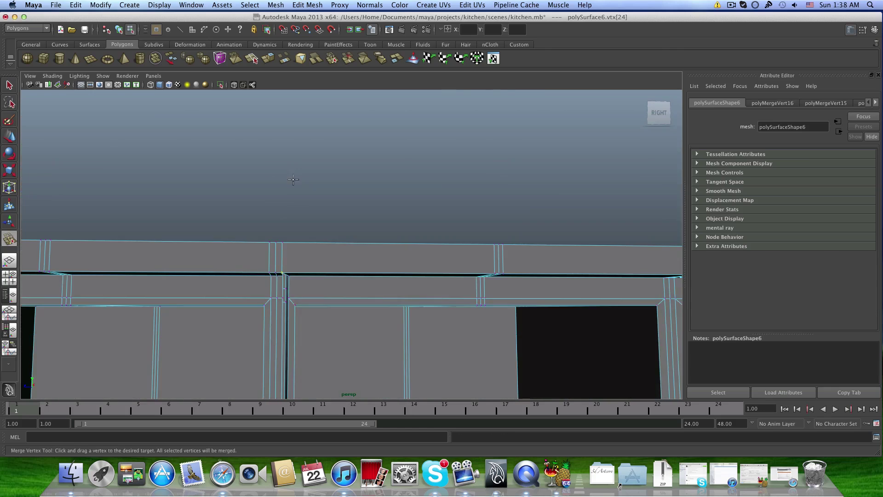
Merge the front seam vertices below the countertop and halfway down the new central divider
alt+middle_drag(296, 178, 316, 114)
alt+middle_drag(305, 212, 308, 199)
alt+drag(308, 199, 301, 216)
alt+middle_drag(301, 213, 308, 134)
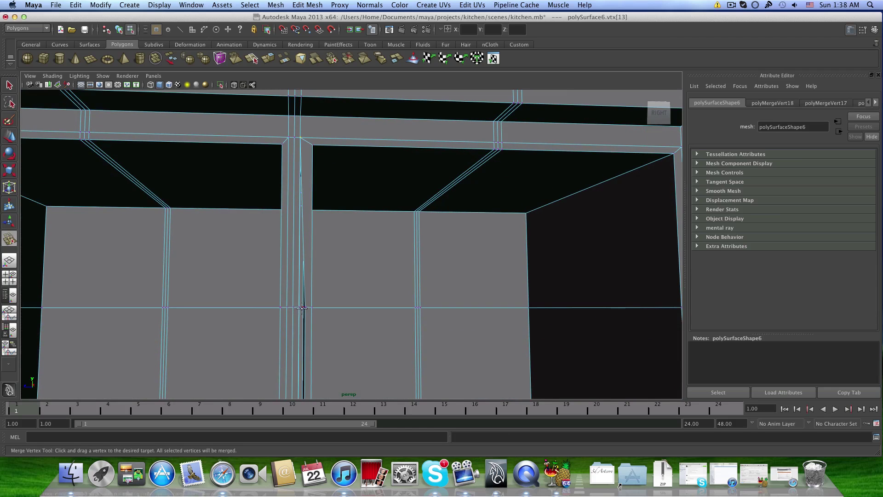
drag(300, 307, 304, 307)
scroll(285, 260, down, 5)
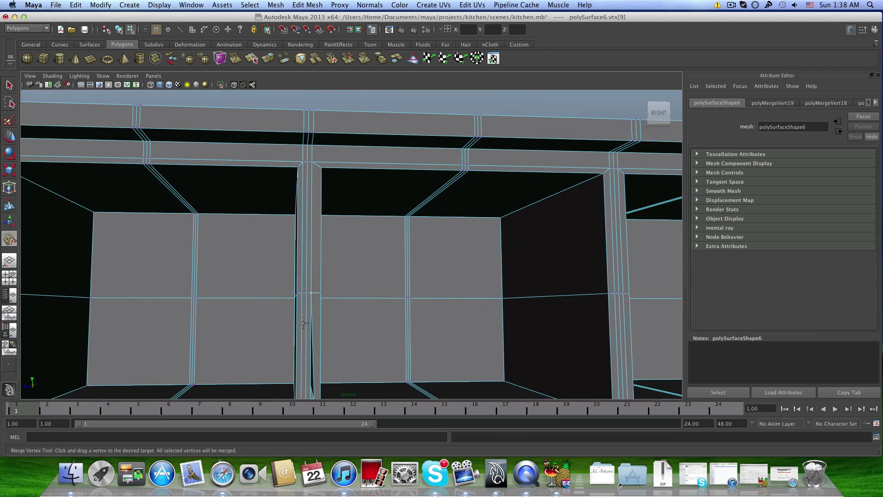
Merge the seam vertices at the foot of the new divider and along the counter's bottom front edge
alt+middle_drag(298, 321, 317, 253)
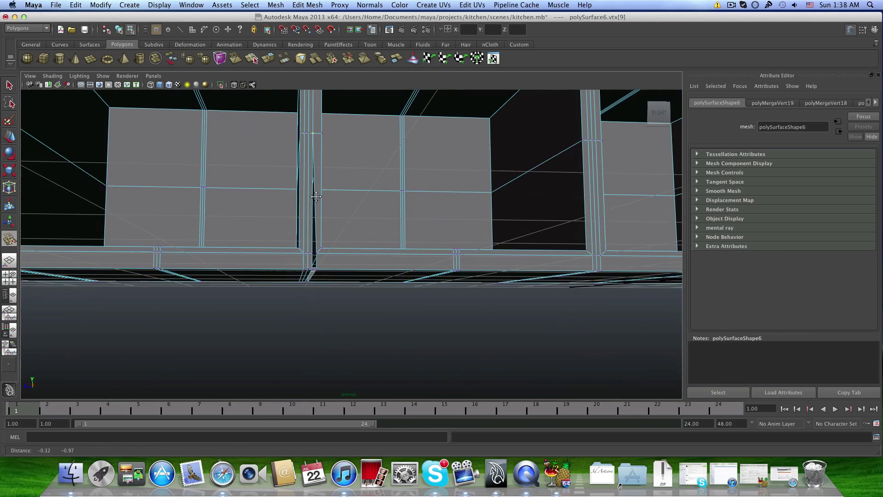
mouse_move(313, 252)
mouse_down()
mouse_move(312, 276)
mouse_move(339, 267)
mouse_move(431, 152)
mouse_move(396, 156)
mouse_move(316, 266)
mouse_move(382, 271)
mouse_move(401, 287)
mouse_move(295, 243)
mouse_move(247, 187)
mouse_up()
alt+right_drag(247, 187, 329, 300)
mouse_move(329, 299)
alt+middle_down()
mouse_move(343, 302)
mouse_move(330, 287)
alt+middle_up()
alt+right_drag(330, 287, 251, 249)
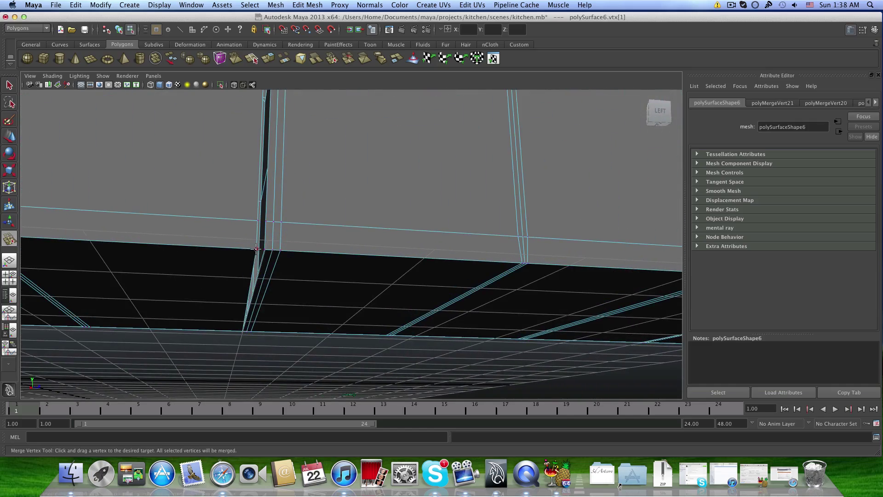
Merge the seam vertices up the counter's back, from the bottom edge to the countertop, to close the rear gap
drag(262, 249, 259, 216)
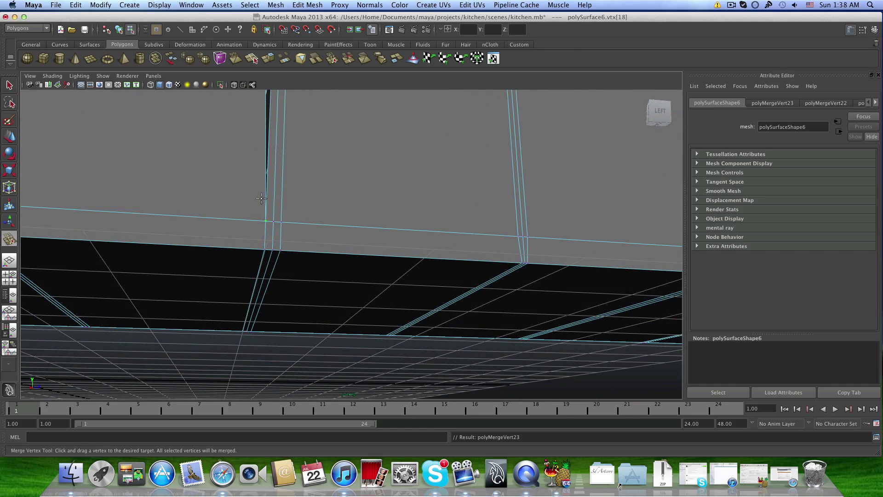
alt+right_drag(259, 216, 244, 227)
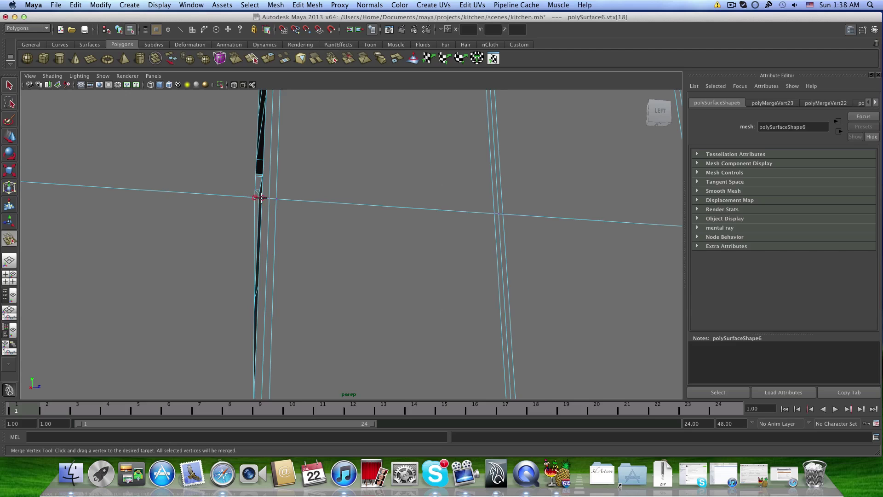
drag(260, 197, 256, 197)
alt+right_drag(255, 197, 233, 178)
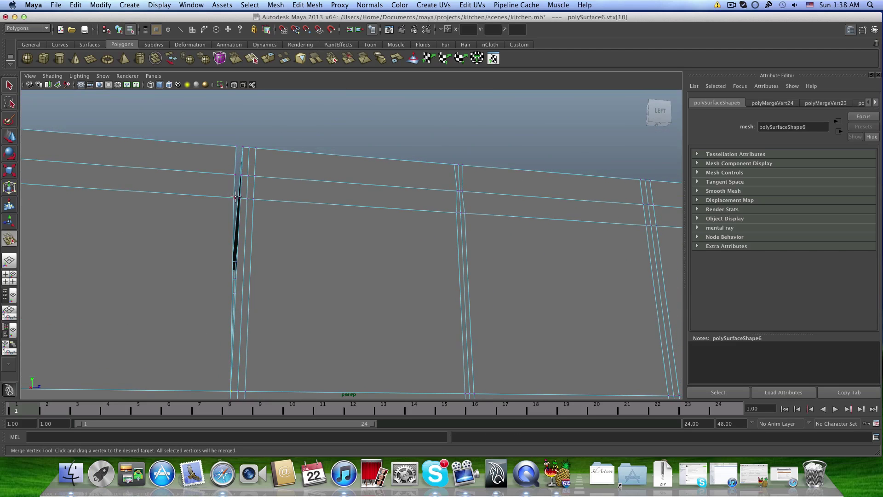
drag(240, 198, 287, 251)
alt+drag(286, 251, 293, 283)
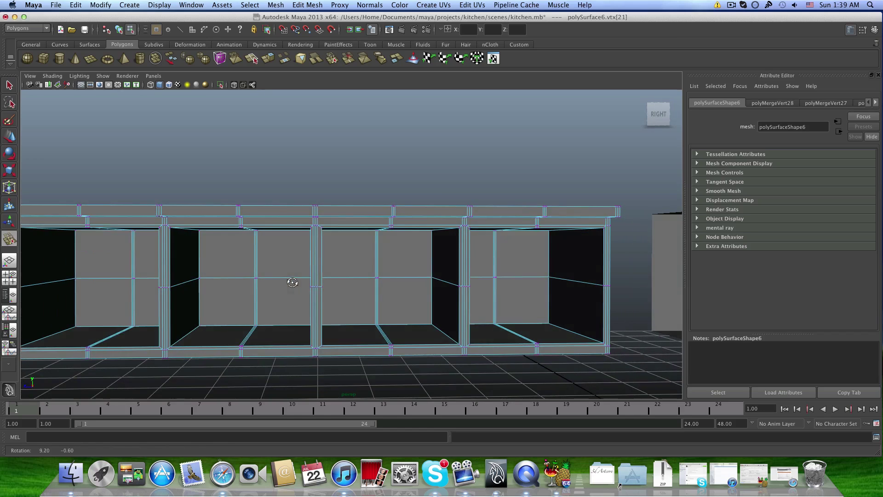
Switch to edge selection with the Select Tool and select the new divider's left vertical edges up to the countertop
scroll(266, 274, up, 5)
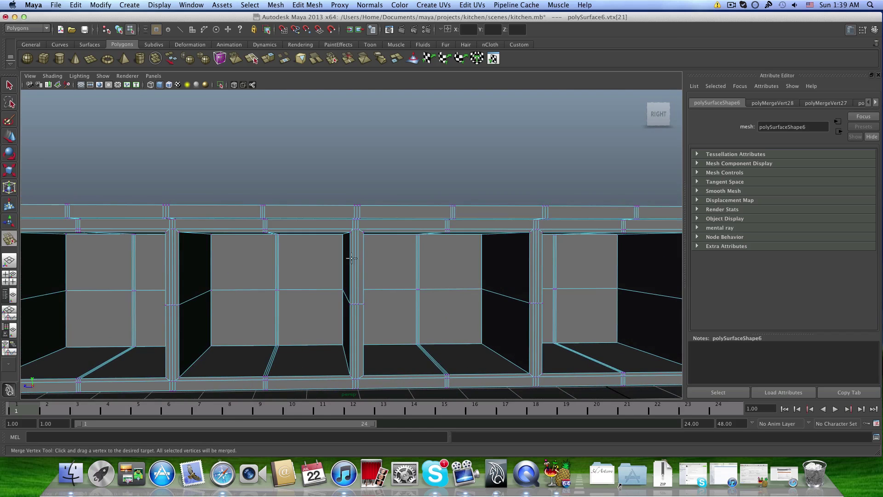
alt+drag(352, 258, 324, 237)
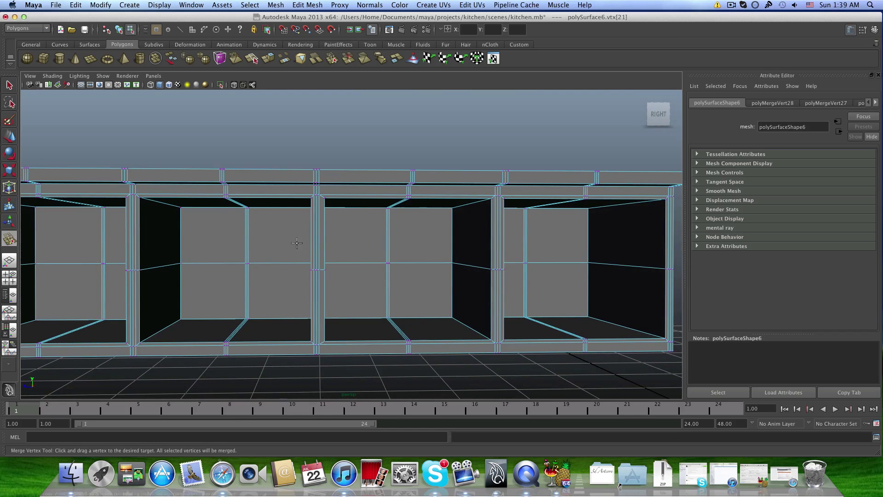
scroll(296, 243, up, 3)
click(9, 85)
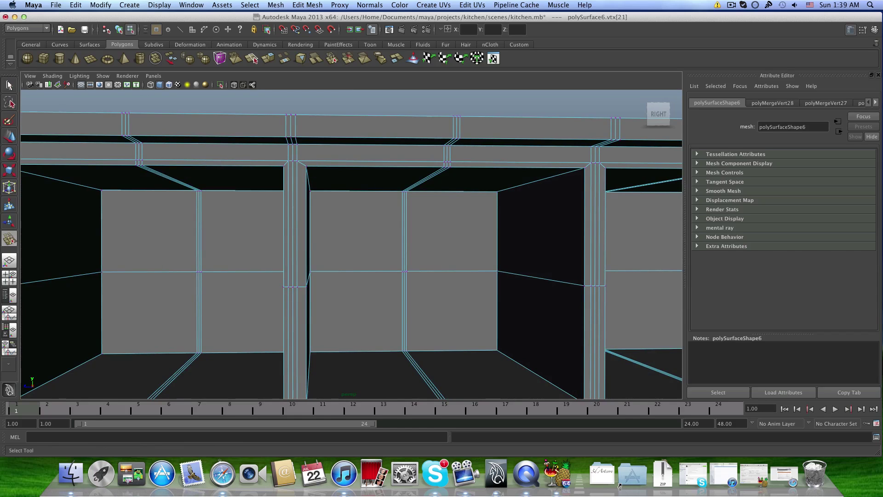
right_drag(290, 181, 290, 156)
click(288, 182)
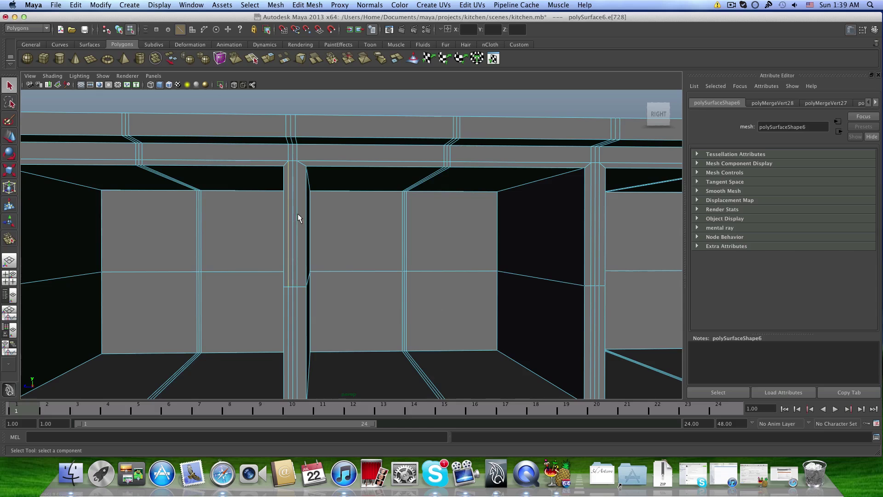
click(288, 159)
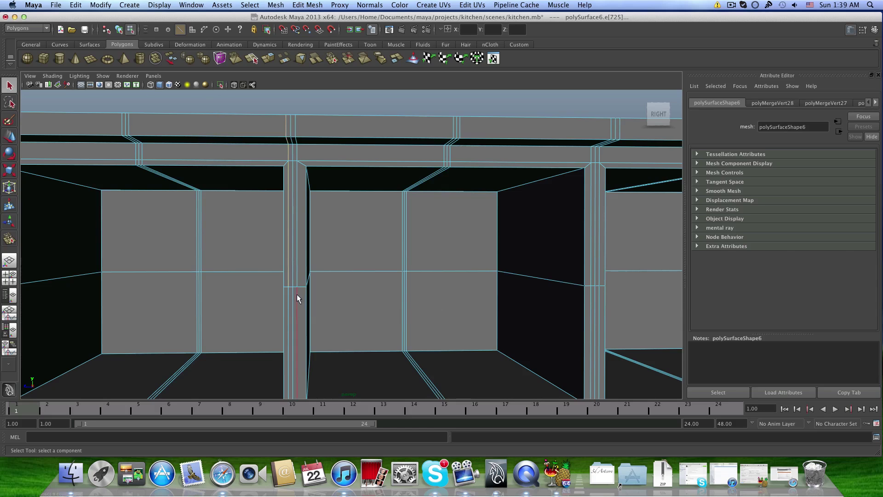
Extend the edge selection down the new divider to the counter's bottom front edge, including the divider's right-hand vertical edges
scroll(296, 298, down, 5)
shift+click(317, 341)
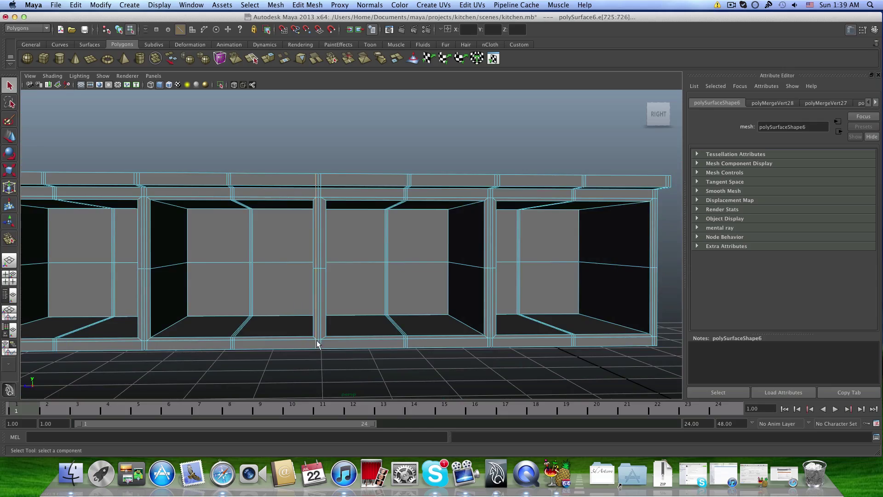
alt+drag(317, 343, 346, 263)
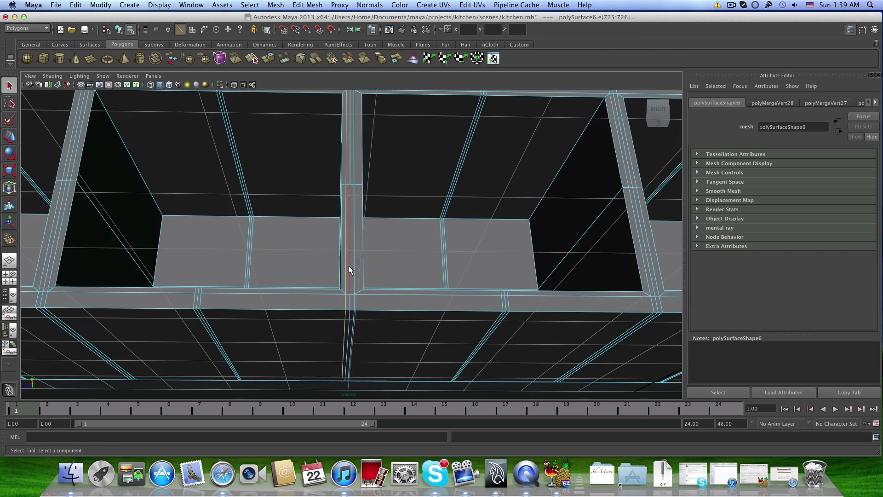
click(348, 266)
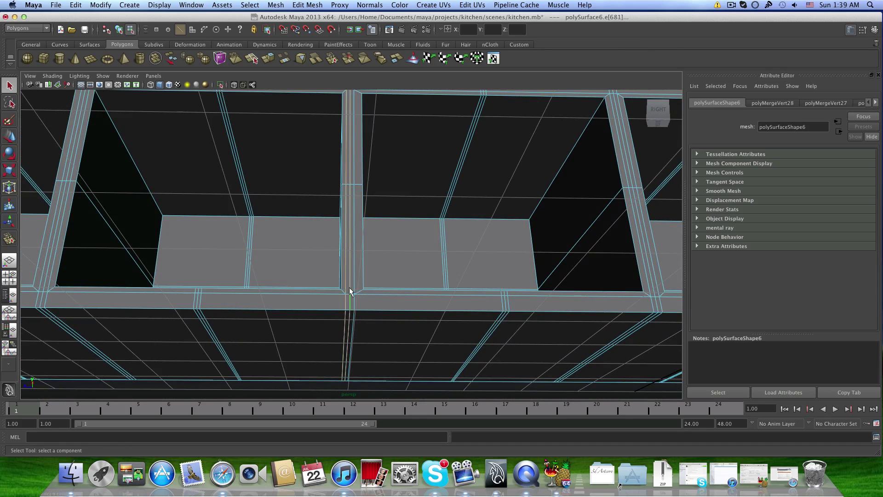
alt+drag(349, 291, 332, 260)
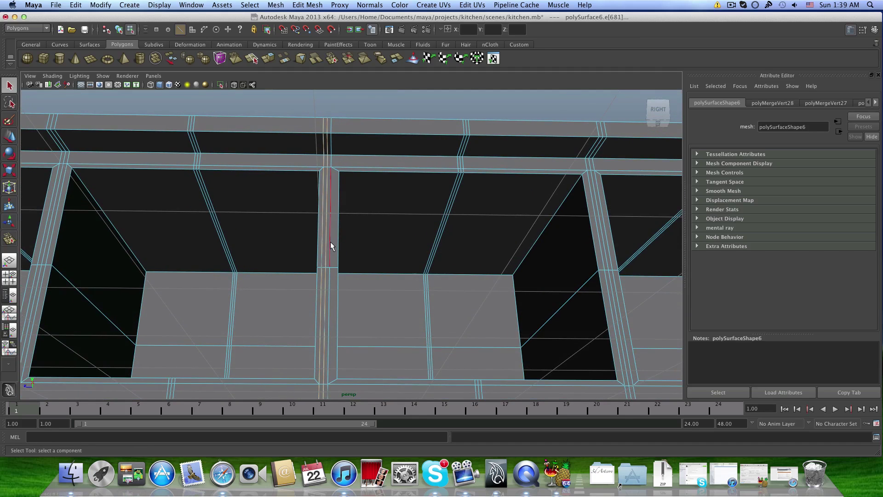
click(330, 241)
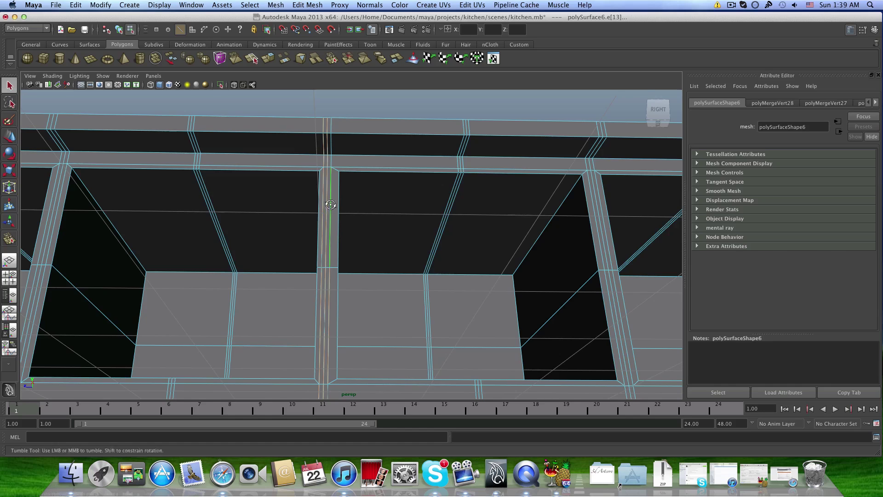
Add the right-hand edges above the new divider, up to the countertop, to the edge selection
alt+drag(334, 226, 328, 183)
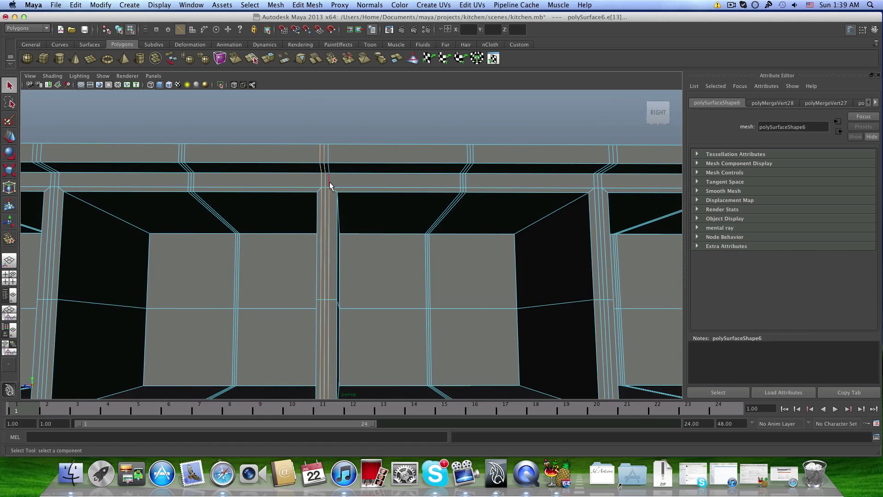
click(329, 167)
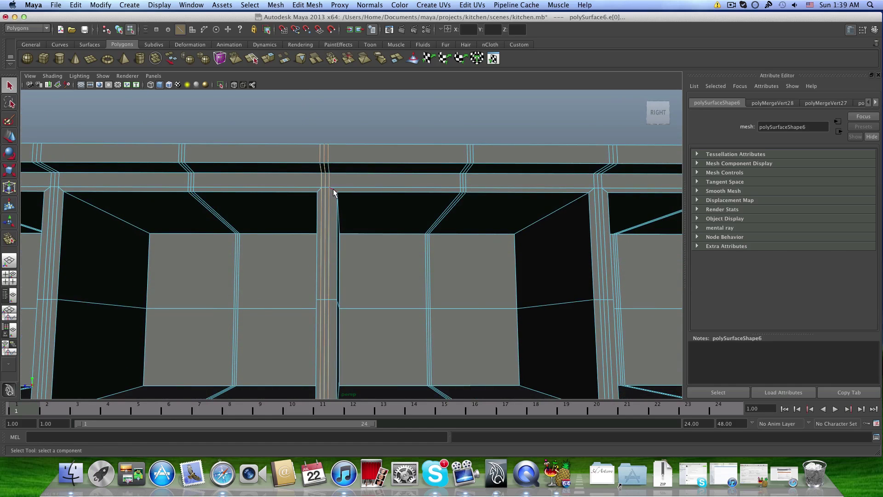
alt+drag(328, 167, 328, 190)
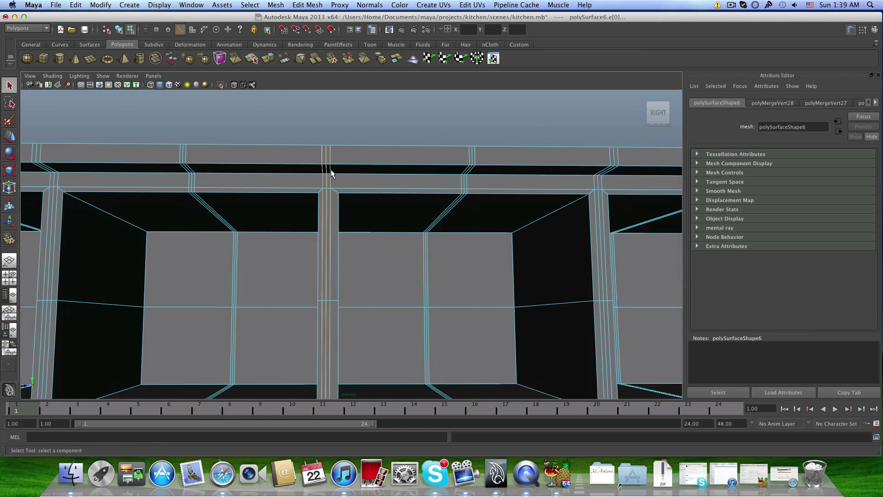
alt+drag(333, 241, 272, 274)
scroll(294, 264, up, 3)
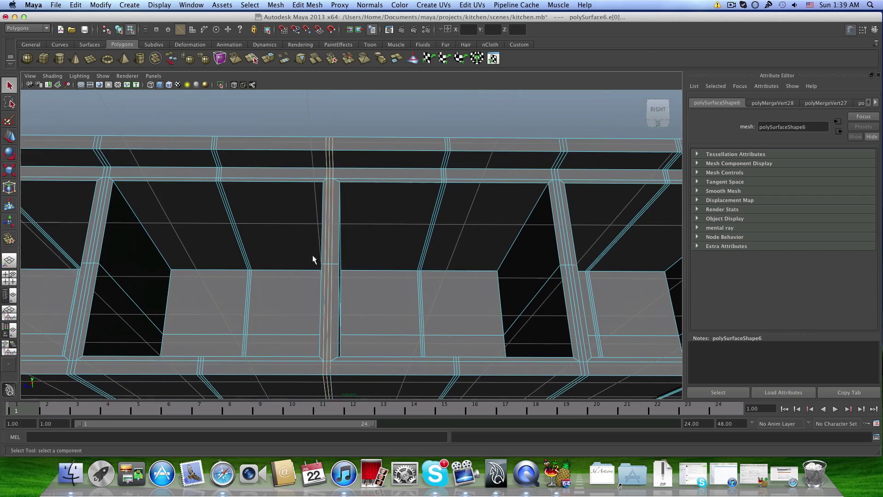
Move the selected edge loops along Z to centre them on the new divider, and return to object mode
key(w)
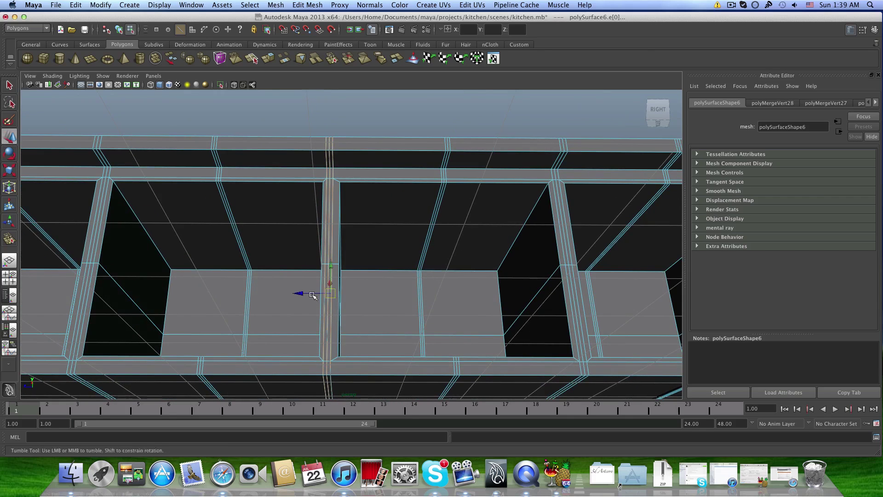
mouse_move(312, 295)
alt+mouse_down()
mouse_move(311, 309)
mouse_move(338, 306)
mouse_move(298, 296)
alt+mouse_up()
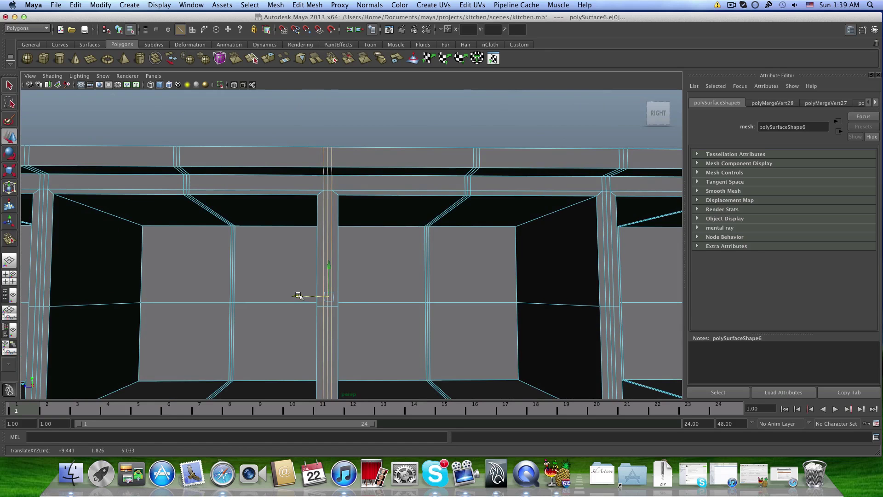
scroll(298, 295, down, 6)
key(F8)
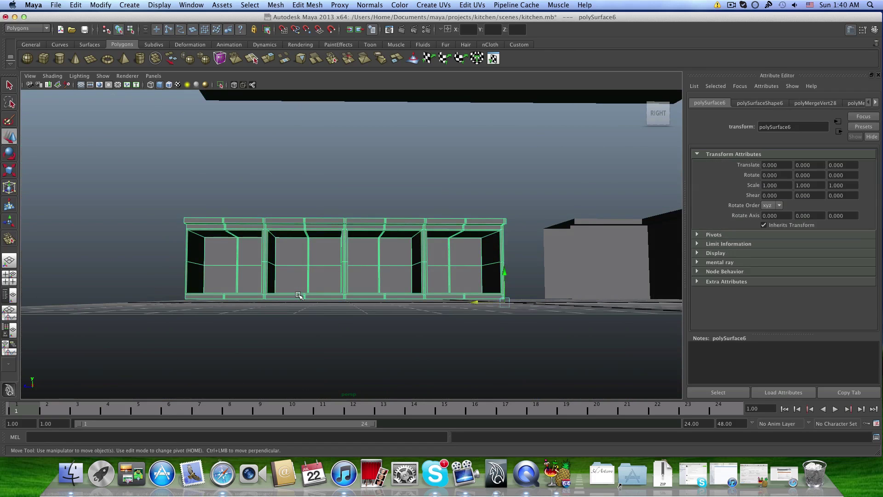
Select the L-shaped corner counter beside the cabinet row
alt+drag(413, 285, 385, 287)
alt+middle_drag(459, 293, 412, 228)
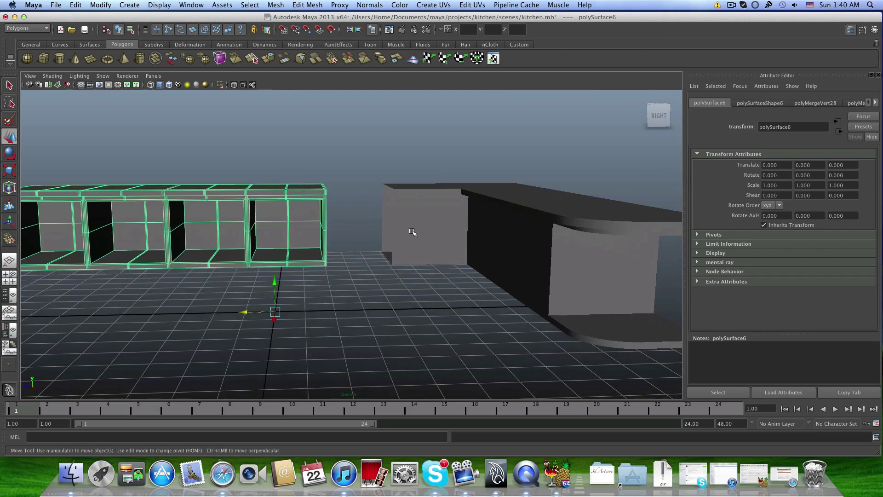
click(414, 220)
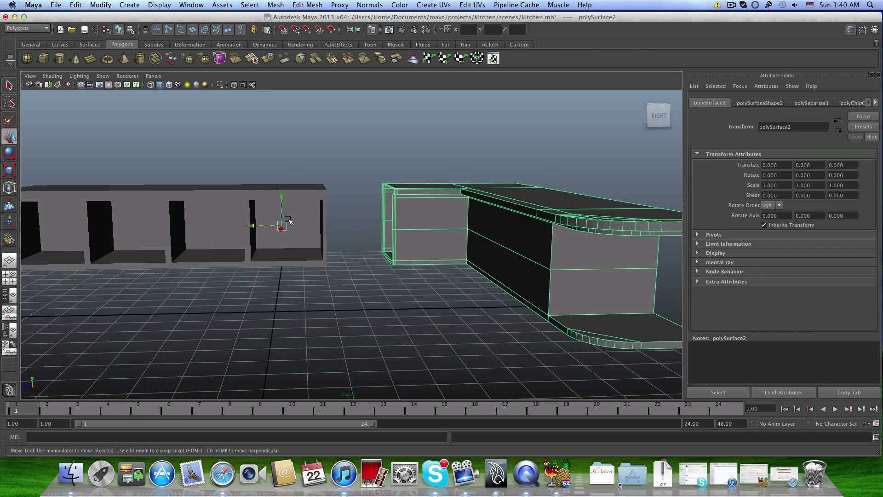
drag(251, 226, 221, 229)
scroll(214, 248, down, 5)
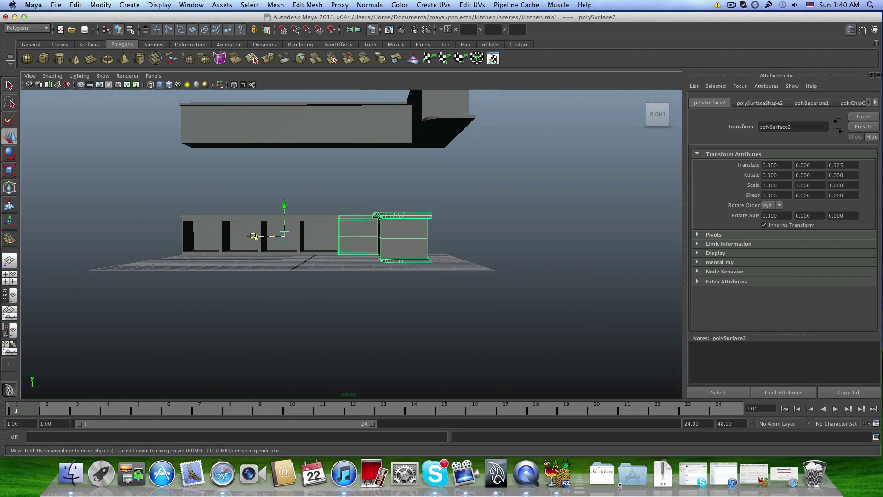
key(z)
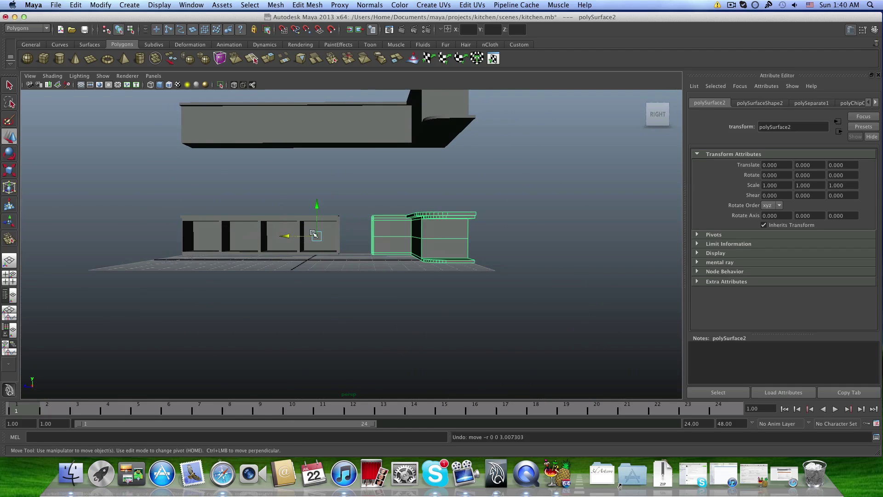
Move the L-shaped corner counter along Z to about 0.124 so it abuts the end of the cabinet row
alt+middle_drag(313, 234, 295, 251)
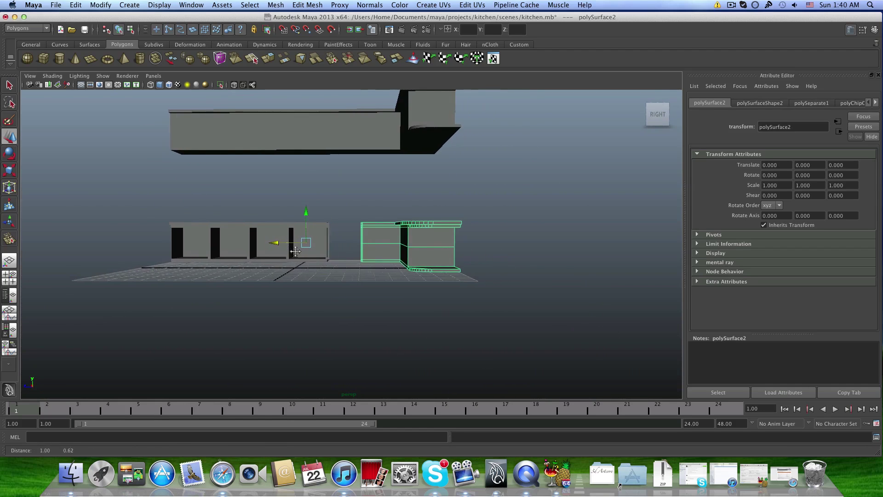
alt+drag(295, 251, 321, 236)
alt+drag(311, 276, 318, 240)
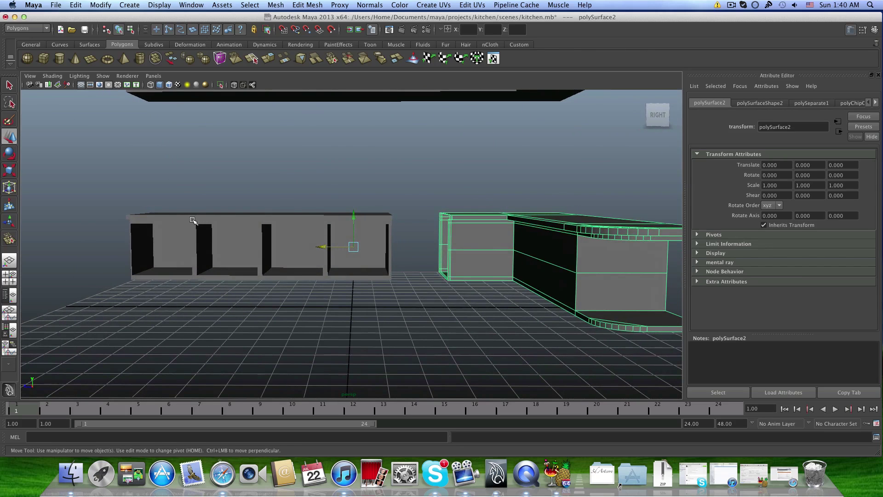
scroll(211, 228, down, 3)
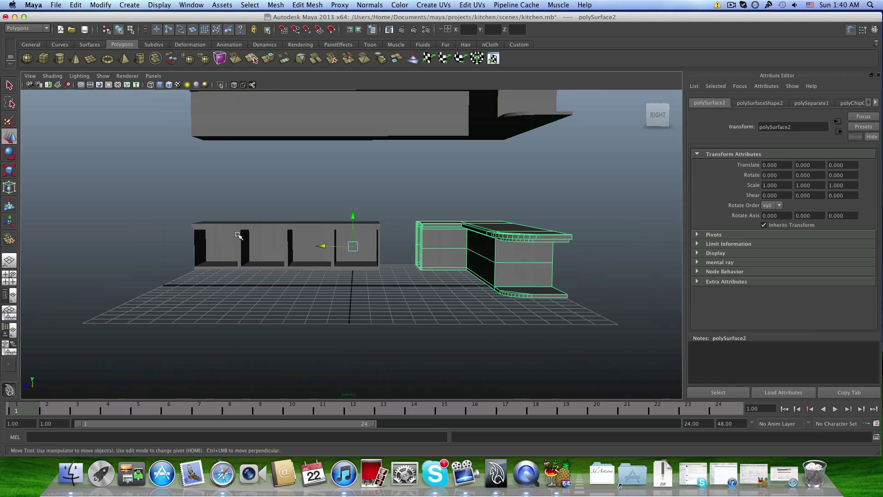
mouse_move(239, 236)
alt+mouse_down()
mouse_move(309, 244)
mouse_move(198, 233)
mouse_move(253, 229)
alt+mouse_up()
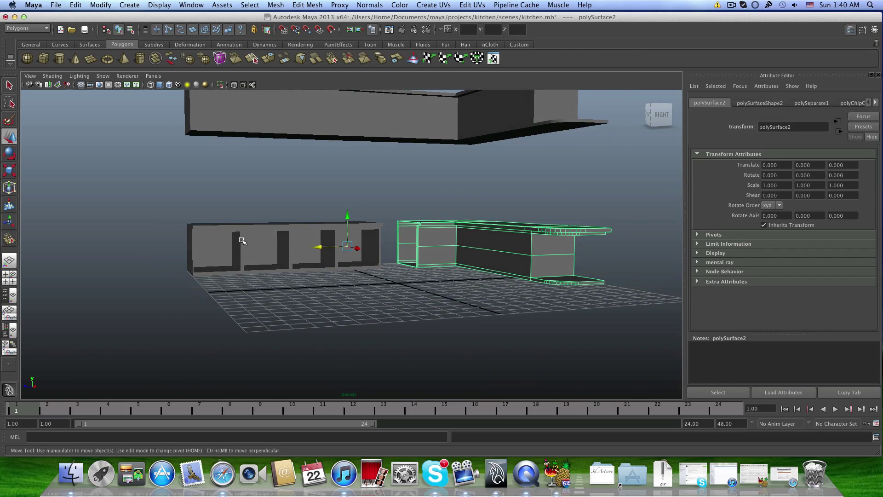
alt+drag(358, 240, 384, 250)
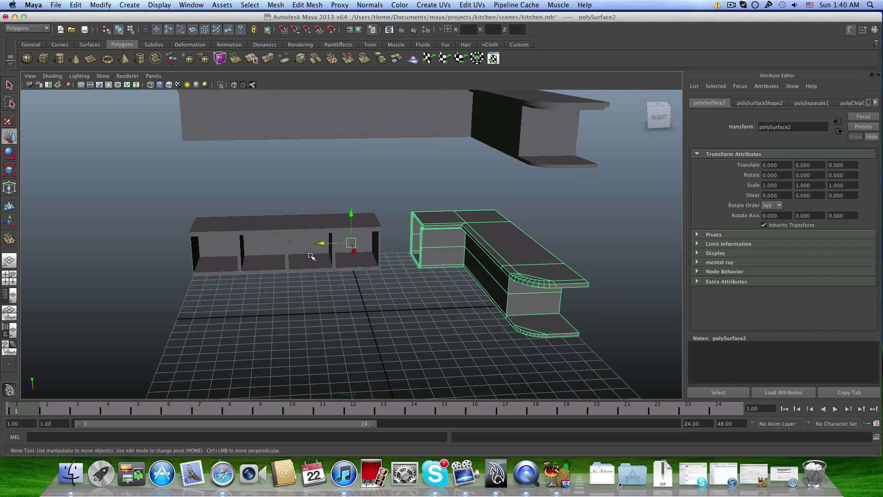
scroll(310, 256, up, 4)
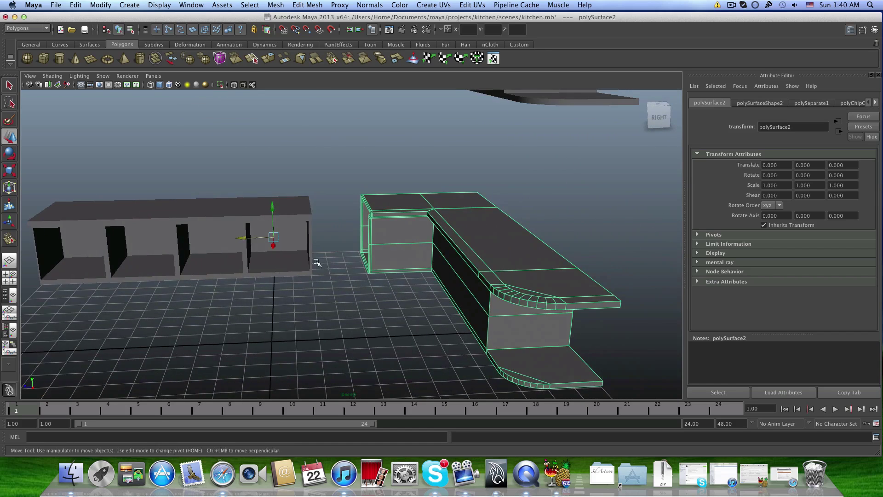
alt+drag(317, 262, 331, 241)
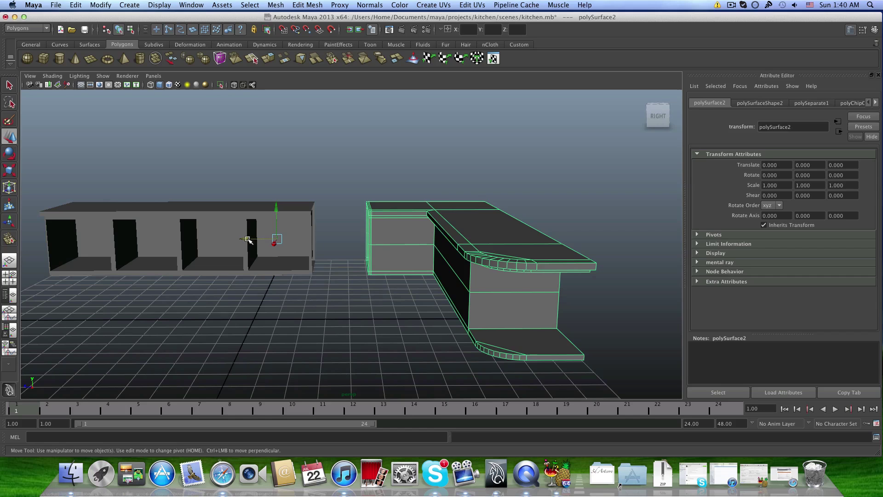
drag(248, 238, 194, 235)
alt+middle_drag(220, 246, 282, 246)
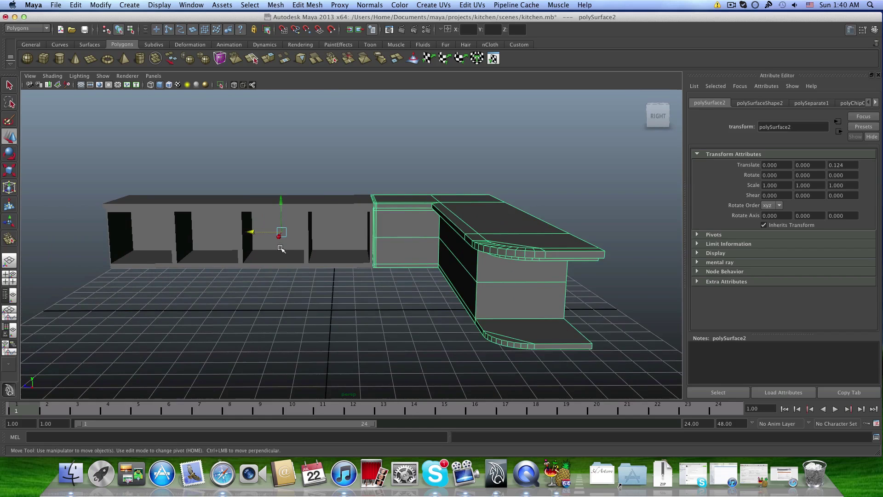
Select the original solid counter floating above the cabinets and move it along Z to about -37.192
alt+right_drag(281, 247, 436, 285)
alt+middle_drag(435, 285, 389, 330)
alt+right_drag(447, 317, 293, 290)
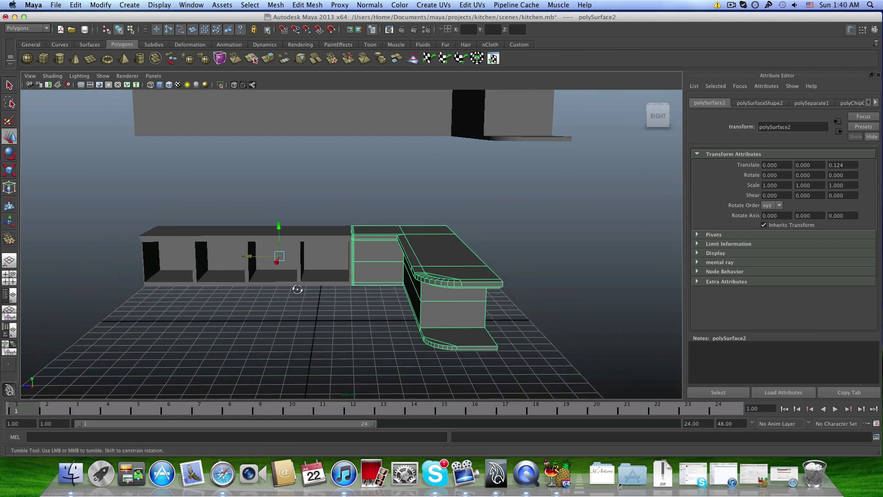
alt+drag(294, 290, 413, 277)
alt+right_drag(414, 277, 335, 172)
click(332, 171)
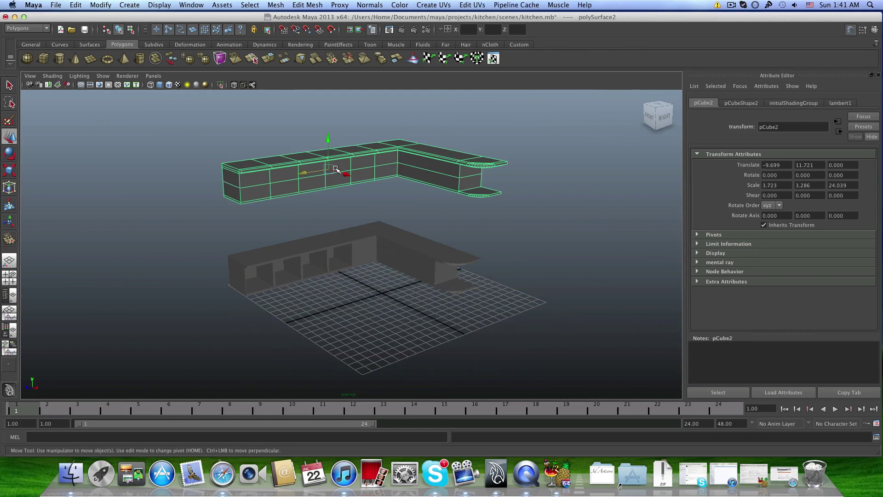
drag(306, 173, 440, 245)
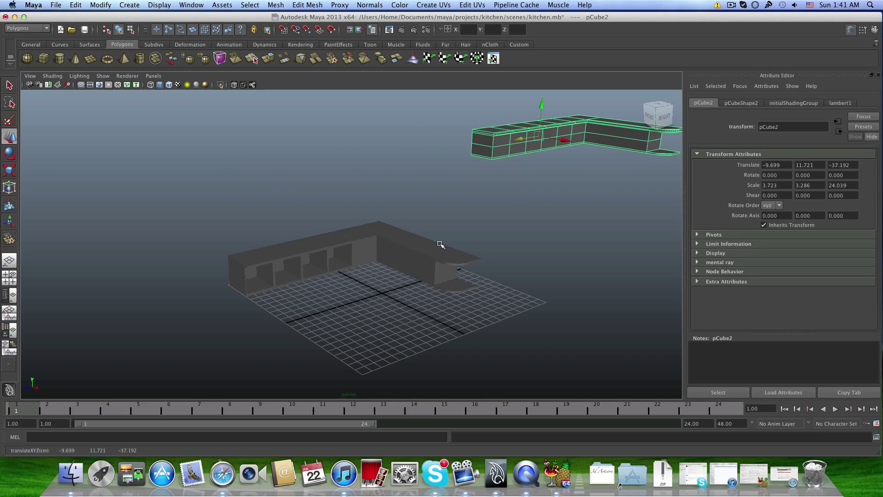
click(345, 245)
click(366, 243)
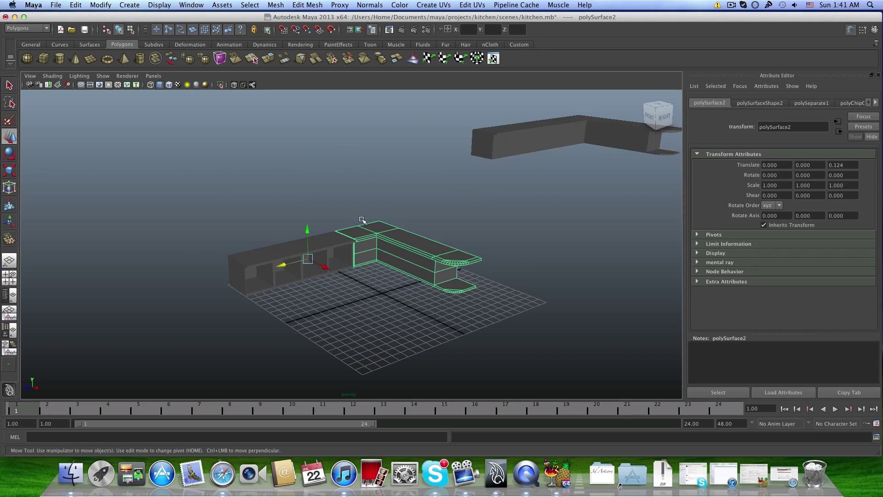
click(491, 145)
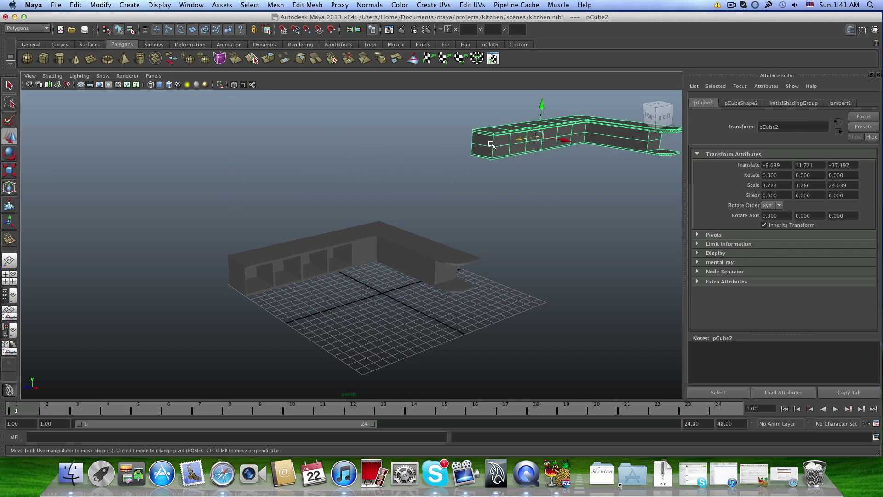
key(Delete)
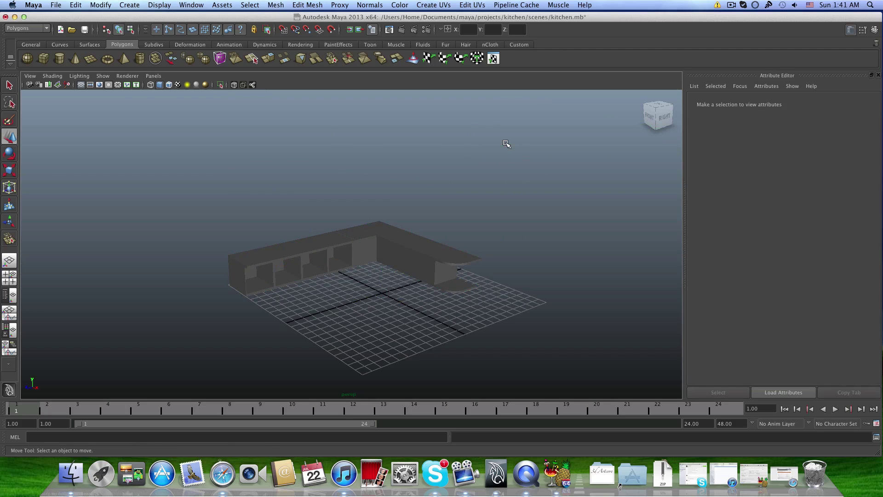
key(ctrl+z)
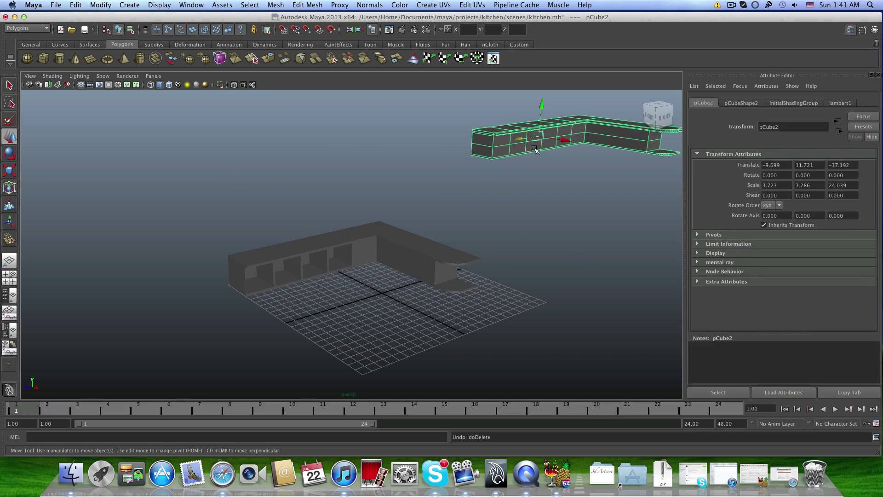
Move the original solid counter along X to about -34.191, clear of the new cabinets
drag(570, 144, 443, 128)
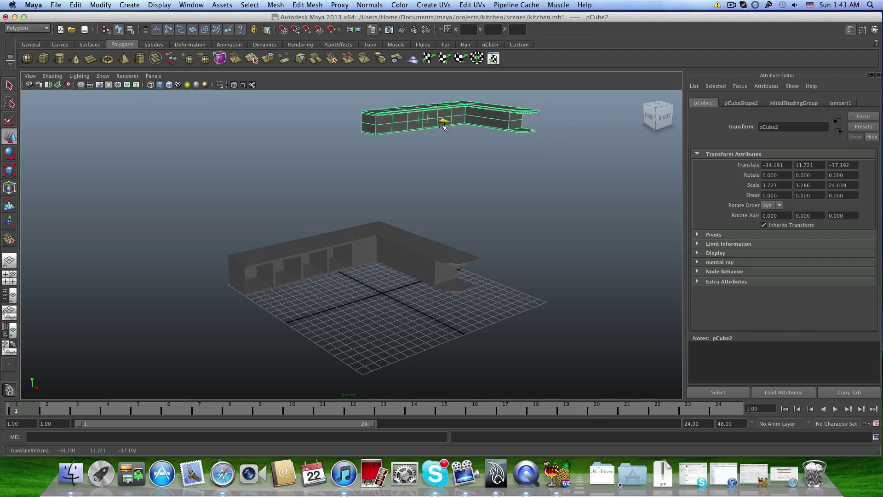
scroll(369, 211, up, 5)
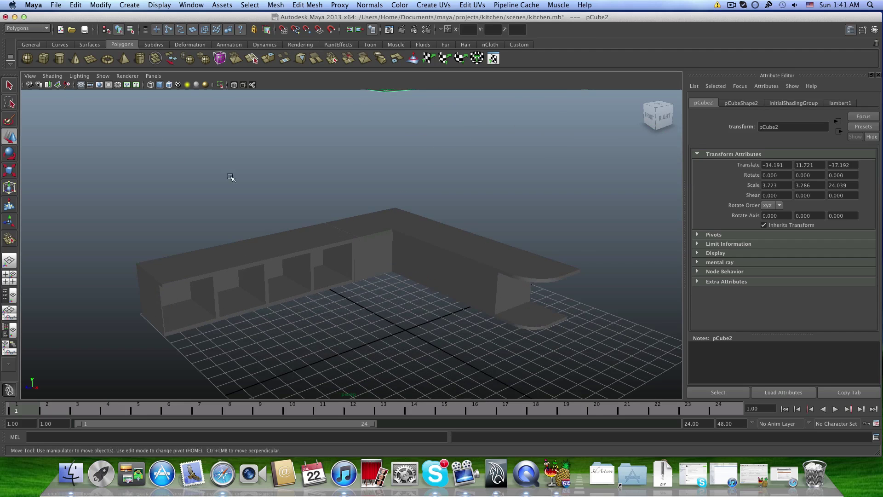
scroll(230, 177, down, 5)
alt+drag(278, 201, 213, 148)
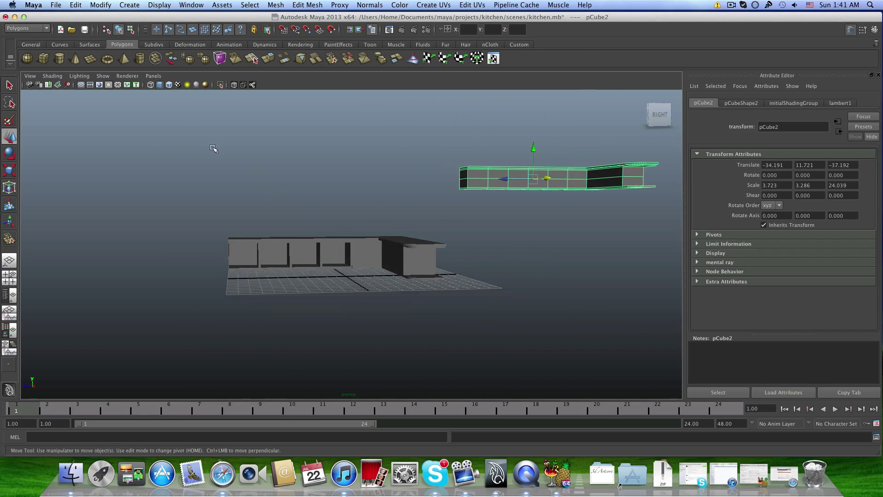
Save the scene
click(56, 5)
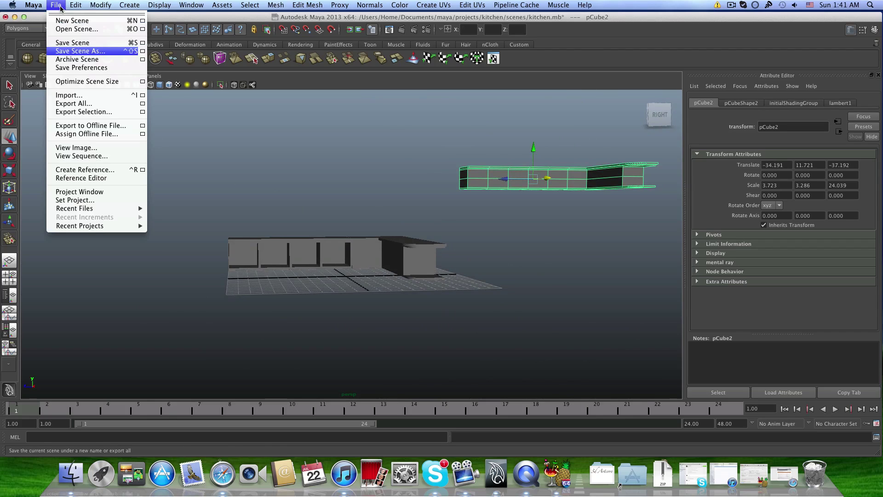
click(69, 42)
Combine the L-shaped corner counter and the hollow cabinet row into one mesh
click(364, 265)
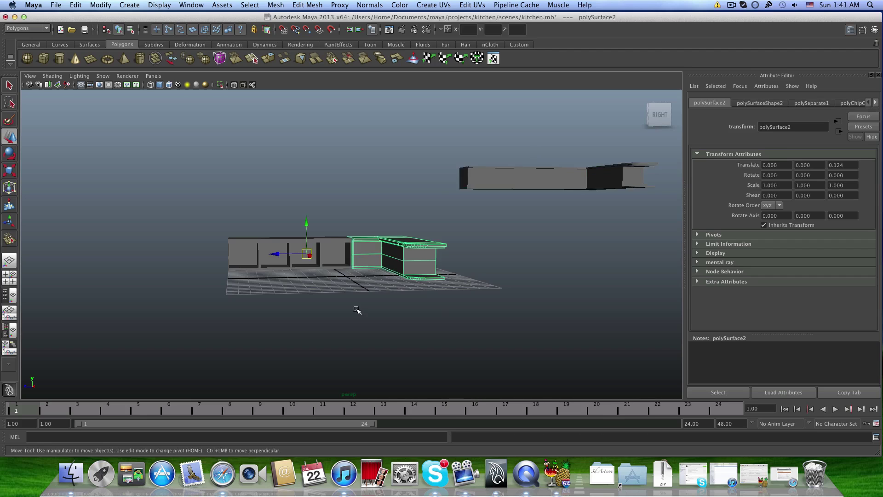
scroll(357, 309, up, 6)
alt+drag(351, 295, 339, 299)
alt+drag(406, 254, 434, 261)
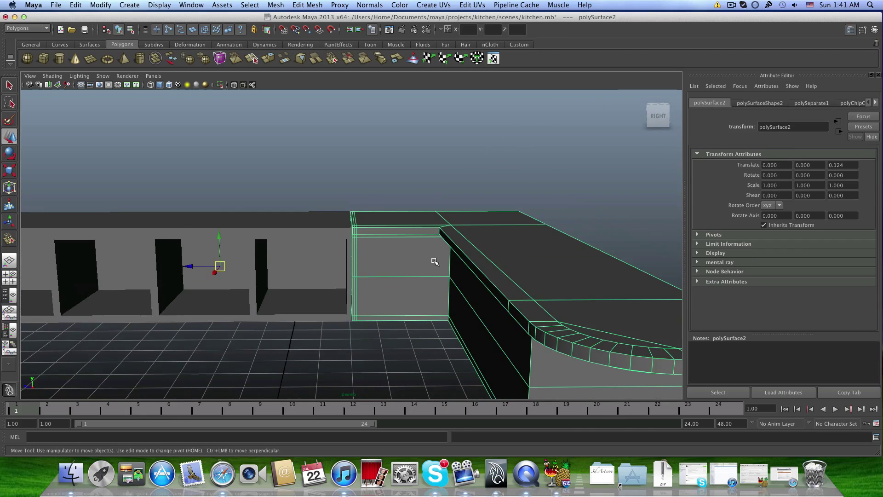
click(308, 230)
click(275, 4)
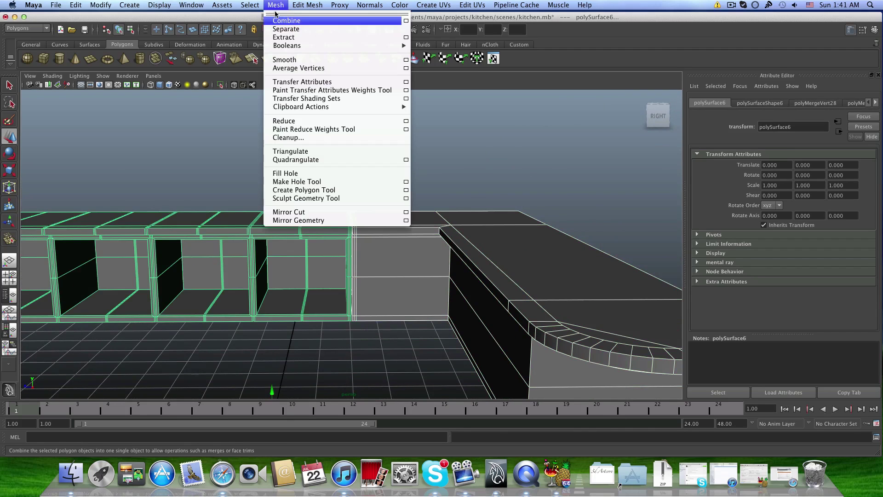
click(284, 21)
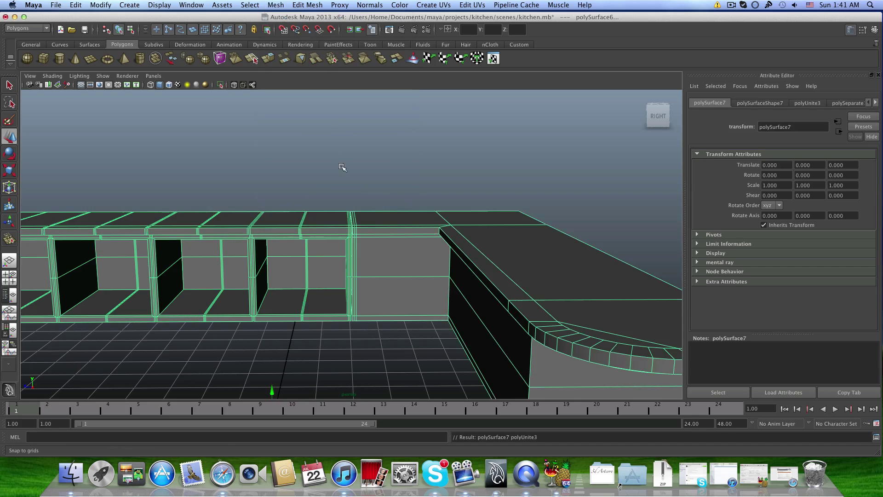
Merge the vertex pairs down the front of the seam between cabinet row and corner counter using the Merge Vertex Tool
alt+drag(339, 165, 363, 195)
click(307, 4)
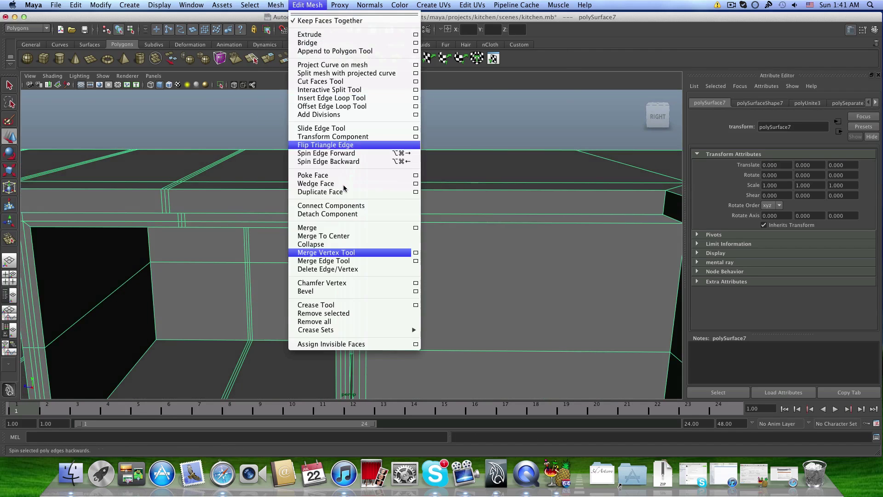
click(337, 252)
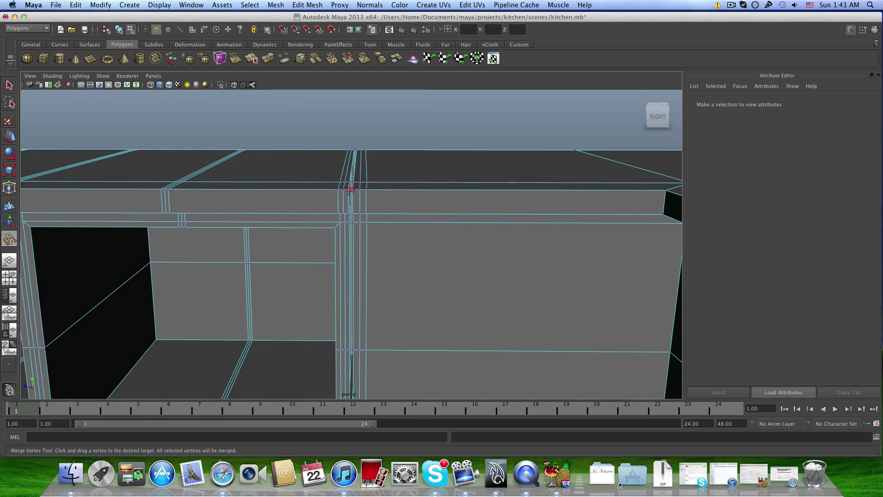
mouse_move(349, 189)
mouse_down()
mouse_move(358, 178)
mouse_move(348, 179)
mouse_up()
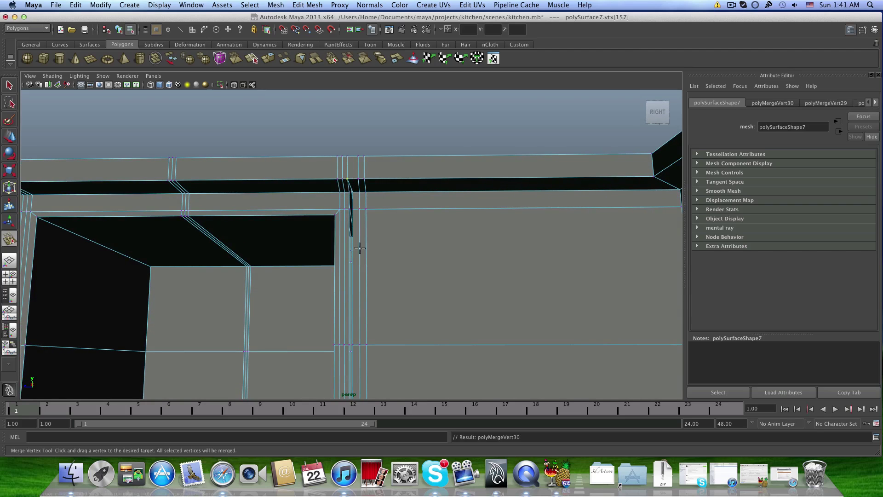
drag(352, 345, 358, 319)
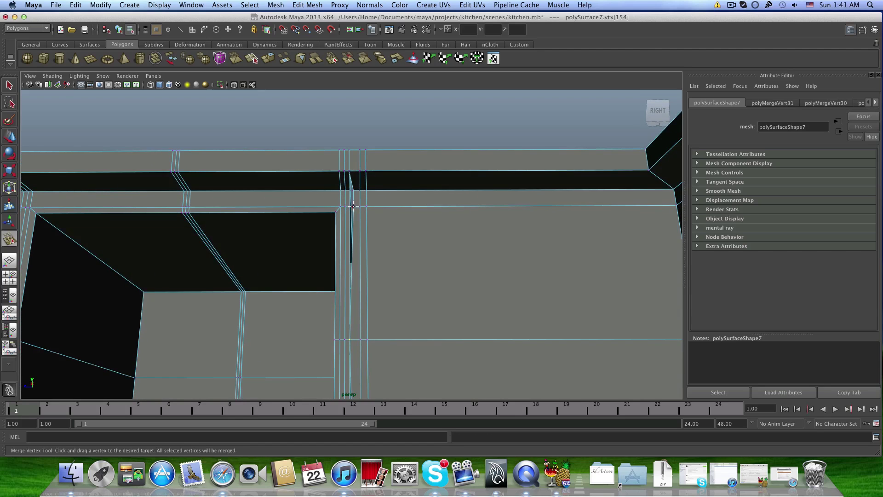
drag(351, 206, 352, 190)
alt+middle_drag(354, 235, 359, 162)
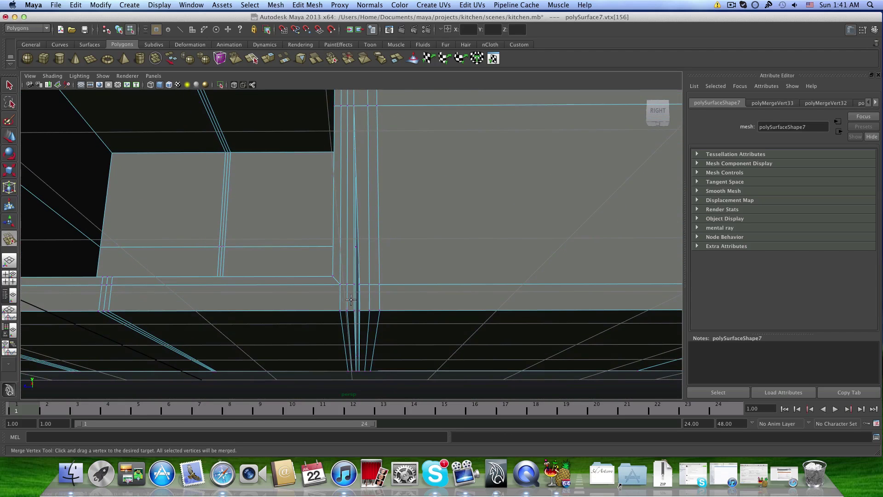
drag(355, 285, 353, 264)
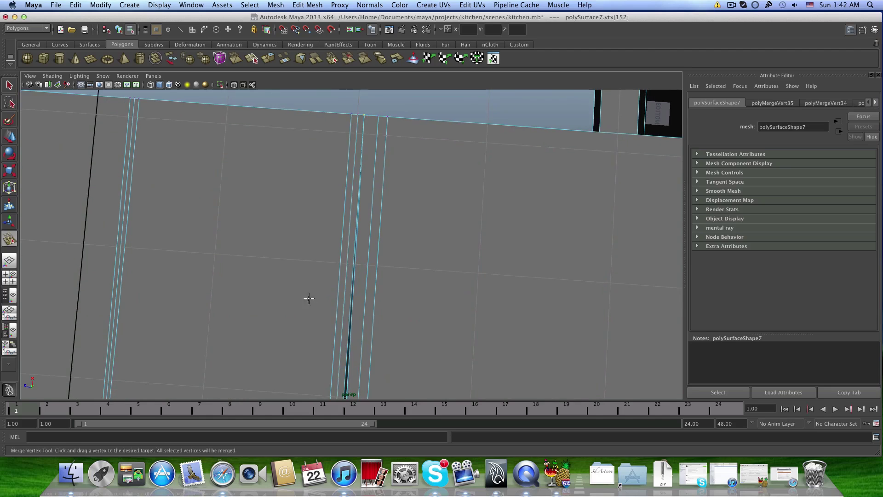
Merge the remaining vertex pairs along the underside, back and top of the seam between cabinet row and corner counter
alt+middle_drag(353, 265, 396, 217)
alt+middle_drag(320, 321, 345, 230)
alt+drag(346, 230, 366, 273)
alt+middle_drag(368, 320, 376, 144)
drag(371, 310, 370, 309)
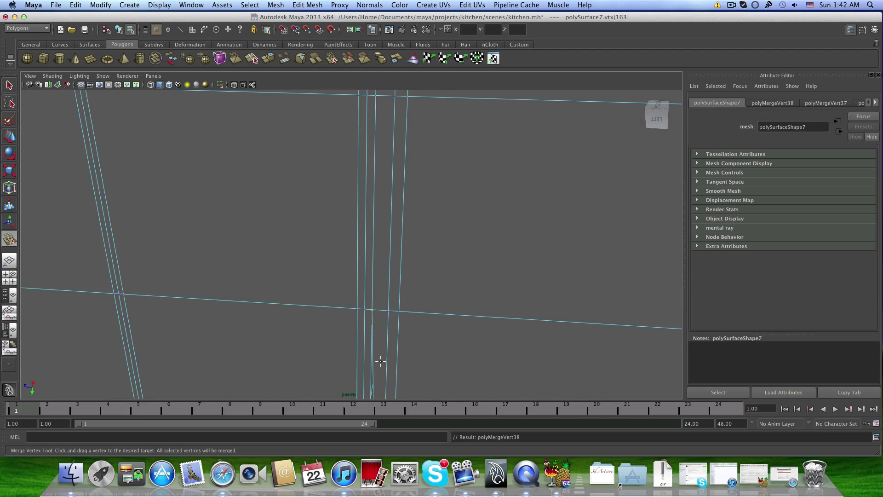
scroll(380, 295, down, 3)
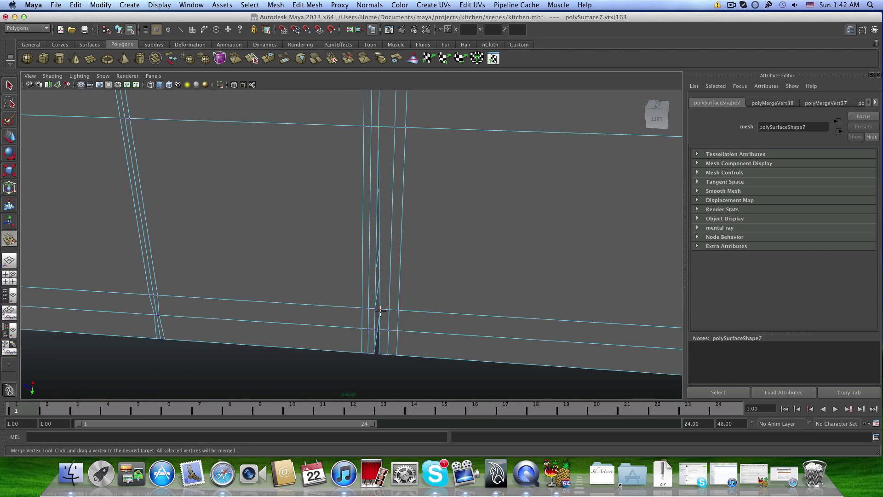
drag(372, 308, 375, 309)
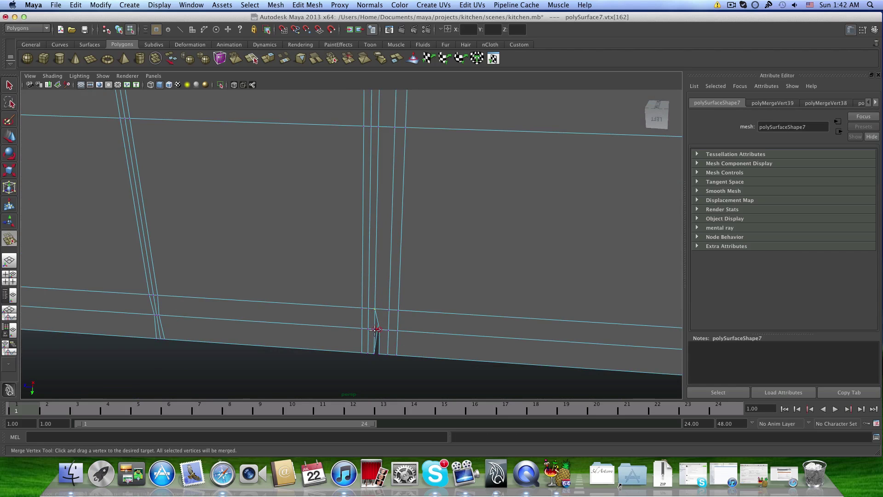
drag(373, 354, 373, 322)
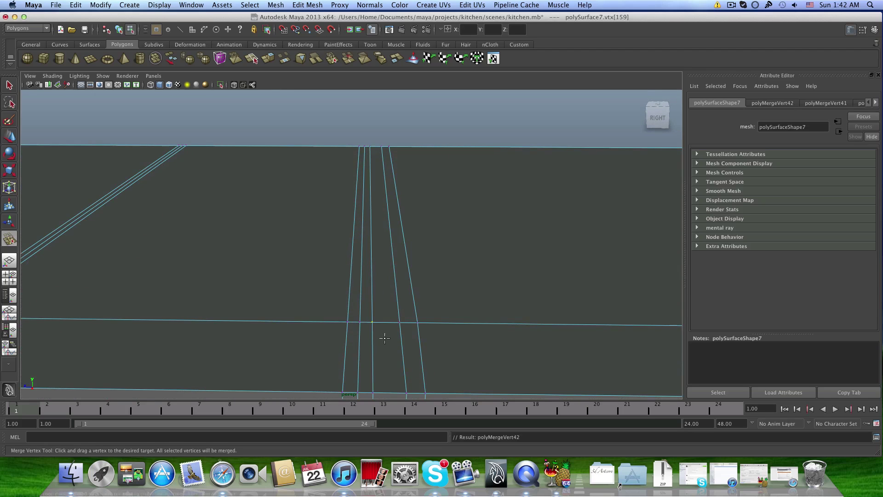
Examine the merged seam and the edge loops of the cabinet row from several angles
scroll(385, 337, down, 5)
alt+middle_drag(384, 337, 386, 319)
scroll(389, 329, down, 3)
scroll(389, 329, down, 3)
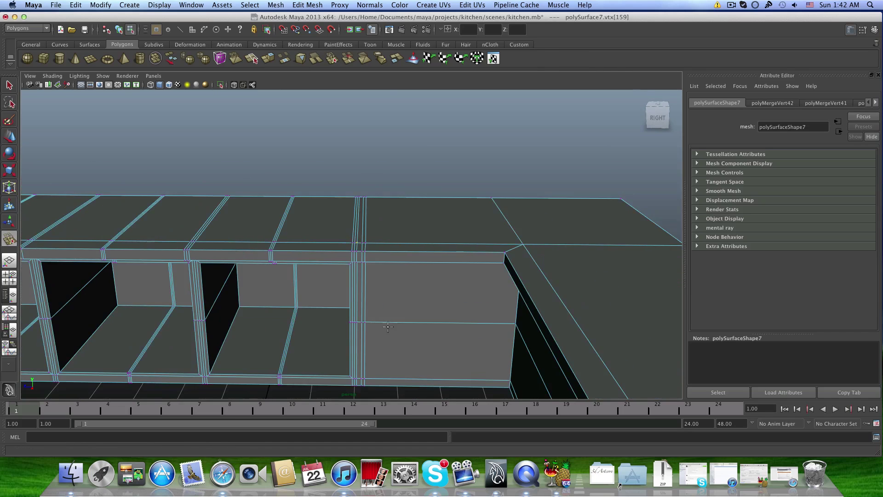
alt+drag(388, 330, 390, 311)
alt+middle_drag(390, 311, 512, 336)
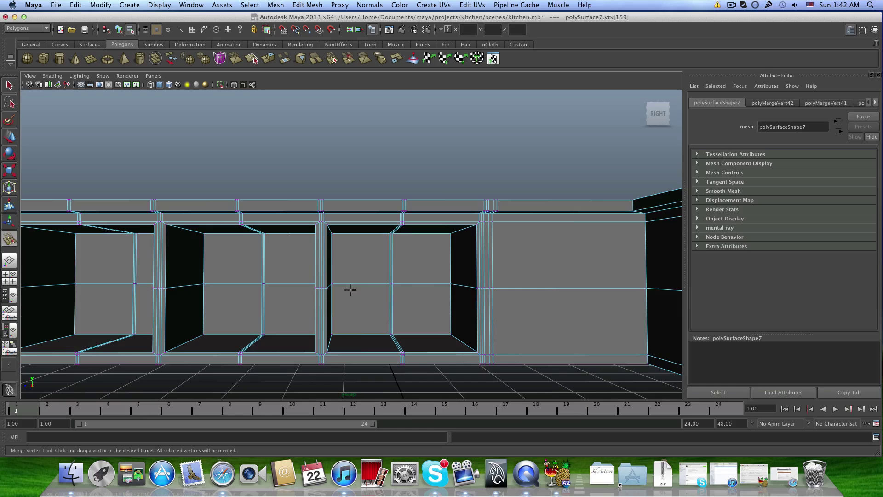
scroll(305, 295, down, 5)
mouse_move(304, 276)
alt+mouse_down()
mouse_move(299, 296)
mouse_move(305, 292)
mouse_move(259, 308)
mouse_move(276, 302)
mouse_move(256, 290)
mouse_move(287, 282)
alt+mouse_up()
alt+right_drag(288, 281, 319, 279)
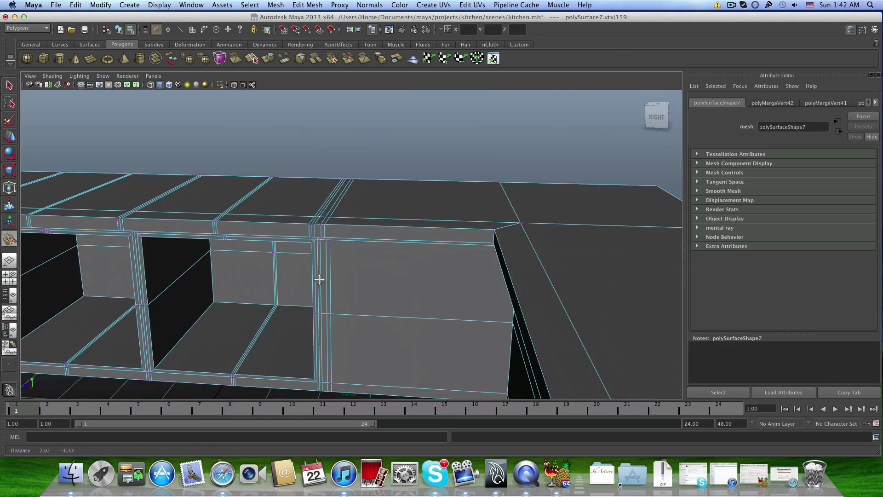
alt+drag(319, 279, 330, 276)
alt+right_drag(329, 276, 359, 294)
alt+drag(359, 295, 430, 293)
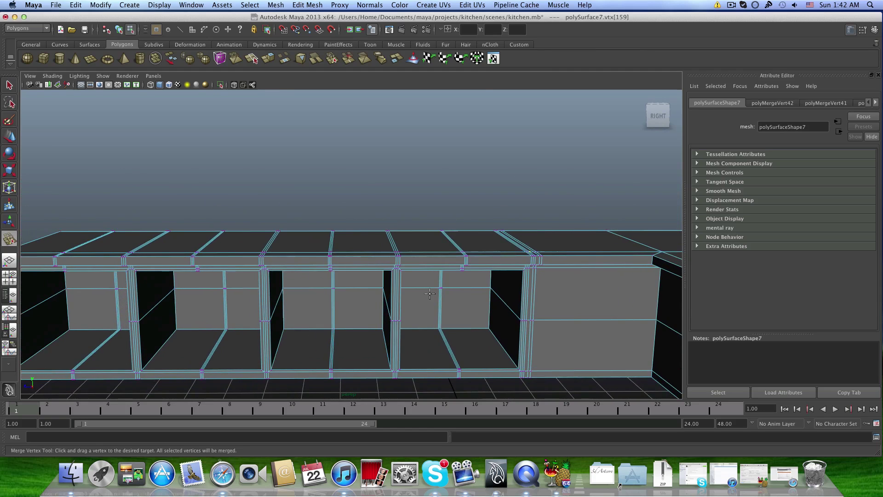
alt+right_drag(430, 293, 307, 274)
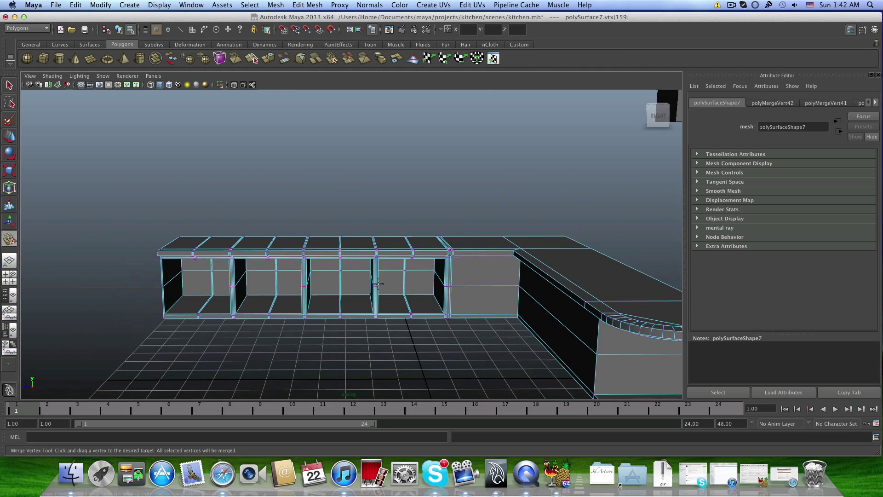
alt+drag(455, 273, 280, 274)
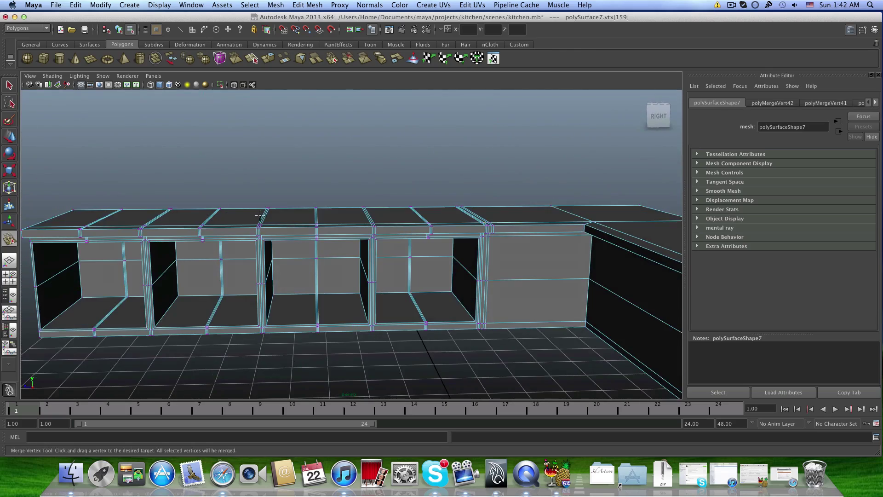
alt+right_drag(281, 274, 326, 256)
alt+drag(327, 257, 280, 243)
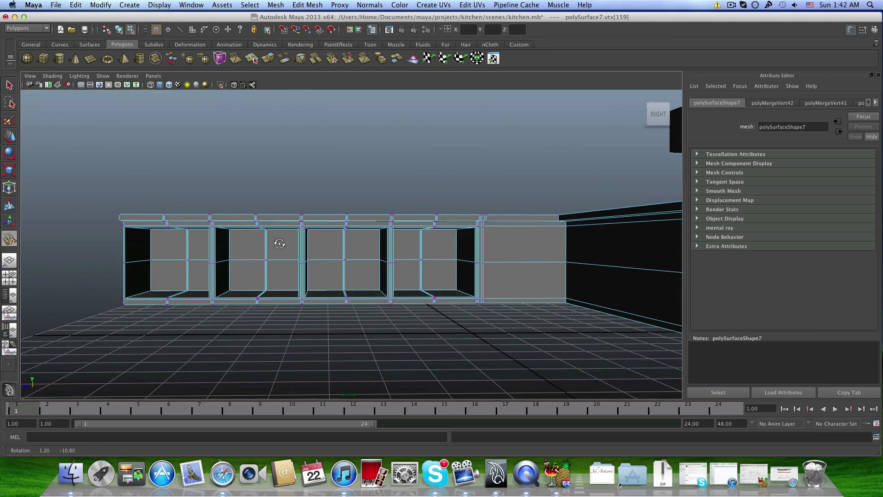
Delete the outermost vertical edge loop beside the seam on the corner counter
alt+middle_drag(279, 243, 263, 283)
alt+right_drag(328, 282, 369, 294)
alt+middle_drag(370, 294, 225, 252)
alt+drag(225, 251, 198, 219)
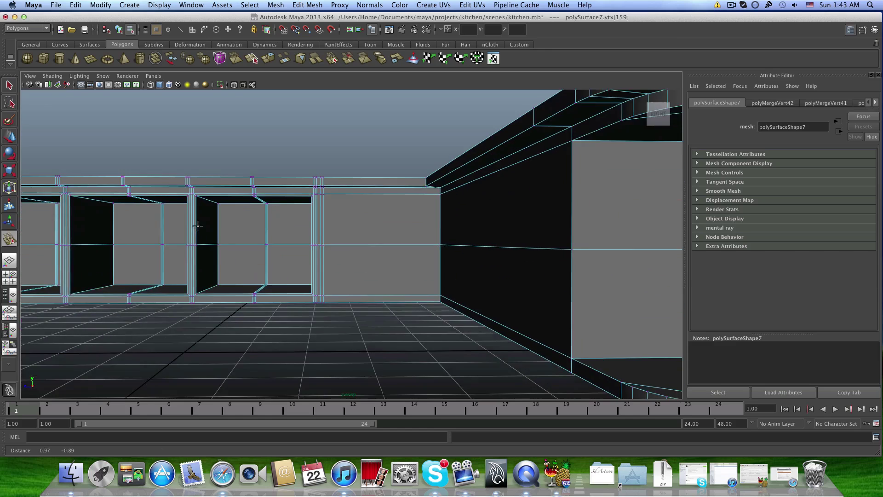
alt+right_drag(197, 219, 374, 250)
alt+middle_drag(374, 251, 331, 234)
right_drag(330, 219, 329, 200)
key(q)
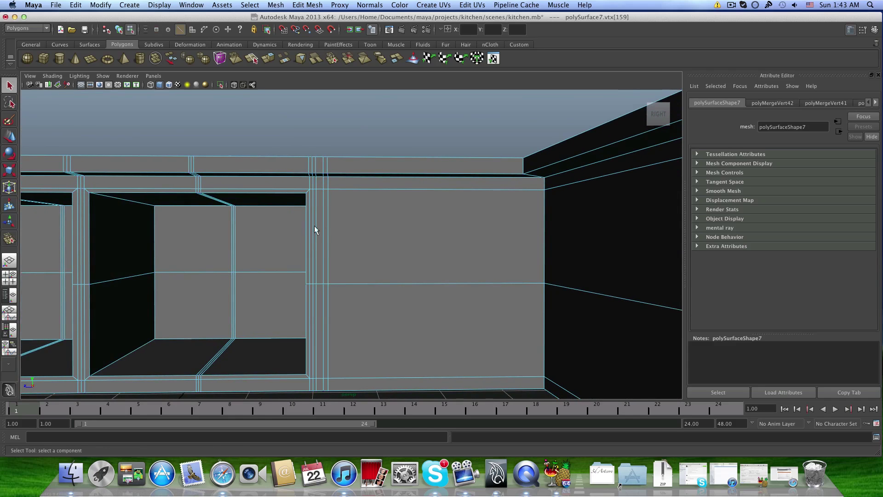
click(328, 227)
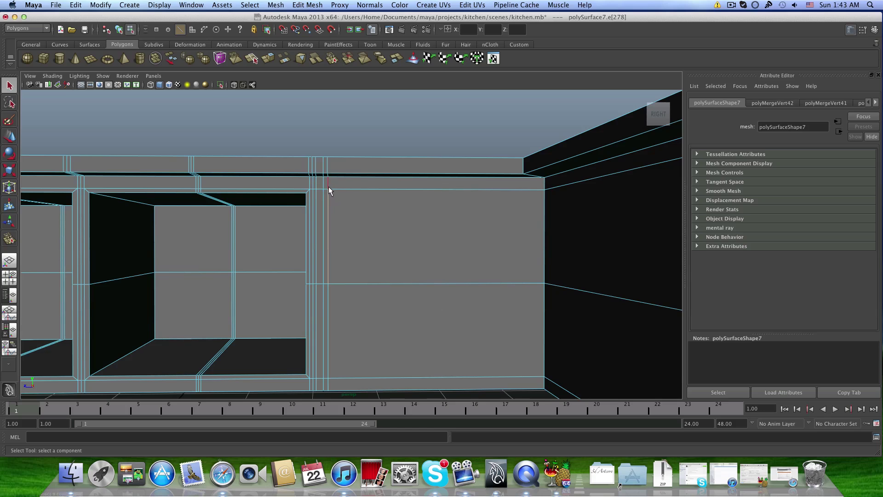
ctrl+click(327, 238)
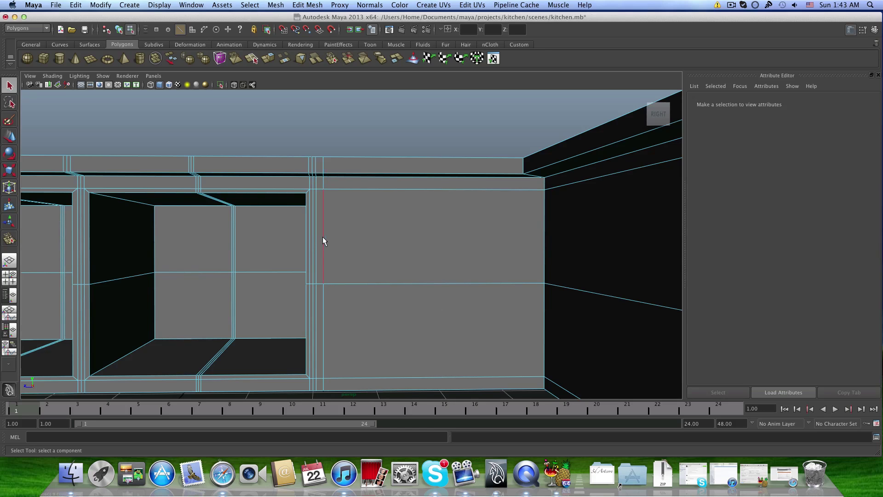
Select the remaining edge loop beside the seam on the corner counter with the Move tool, and return to object mode
click(322, 237)
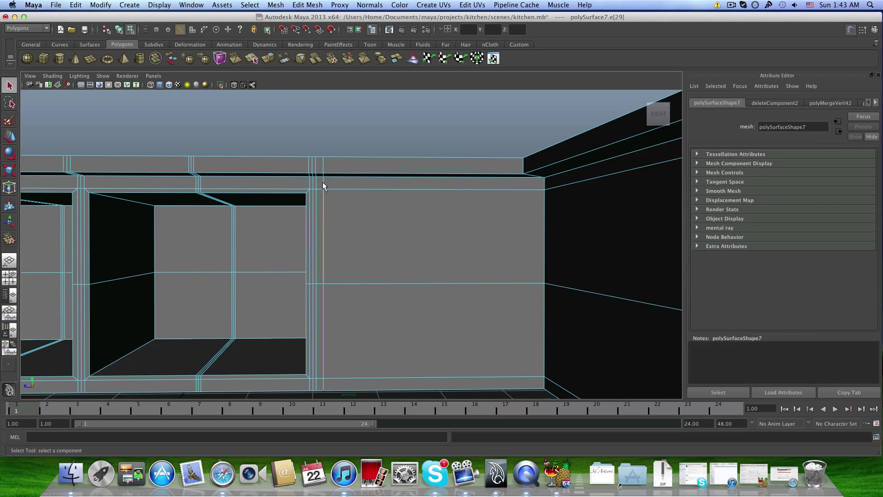
shift+click(322, 182)
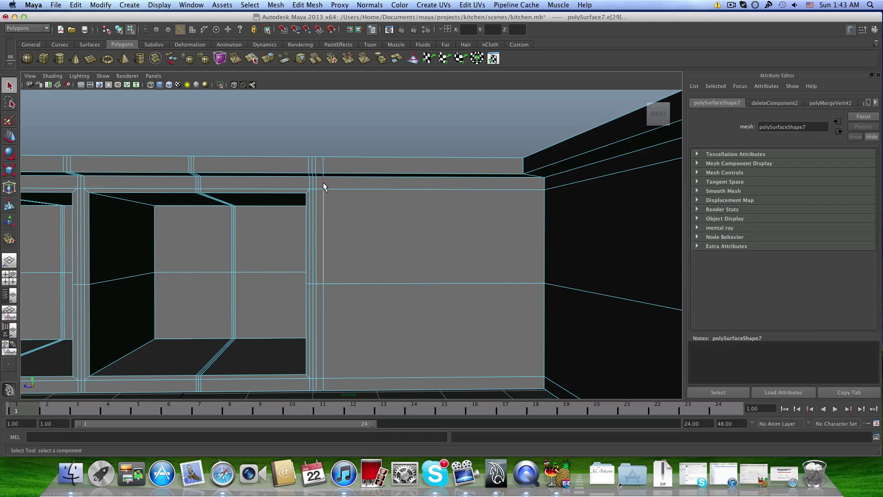
alt+drag(327, 239, 422, 317)
click(16, 136)
alt+right_drag(422, 316, 268, 249)
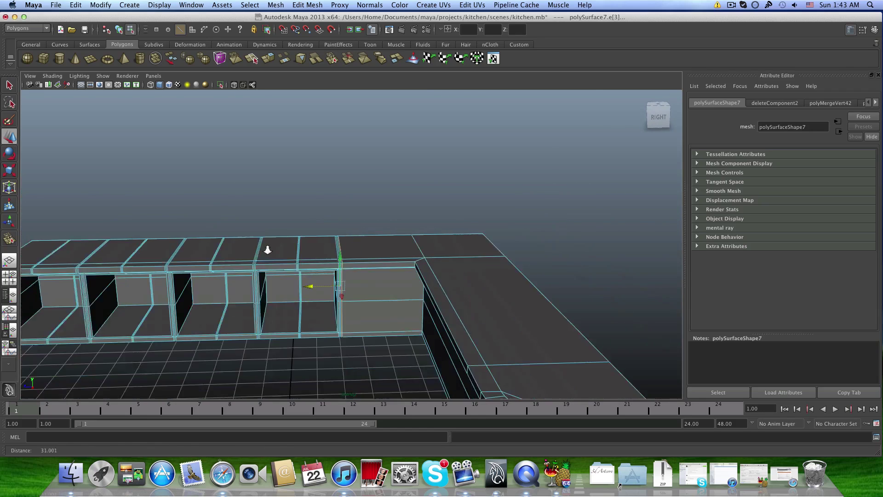
alt+drag(268, 248, 343, 265)
key(F8)
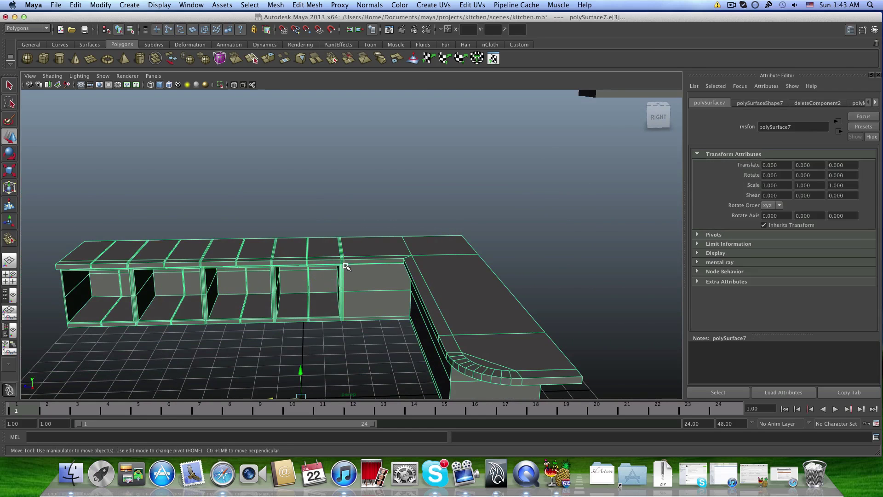
Check the joined counter from below and above, and save the scene
alt+right_drag(429, 306, 404, 303)
alt+drag(405, 304, 425, 295)
alt+right_drag(426, 295, 437, 292)
alt+drag(412, 296, 357, 253)
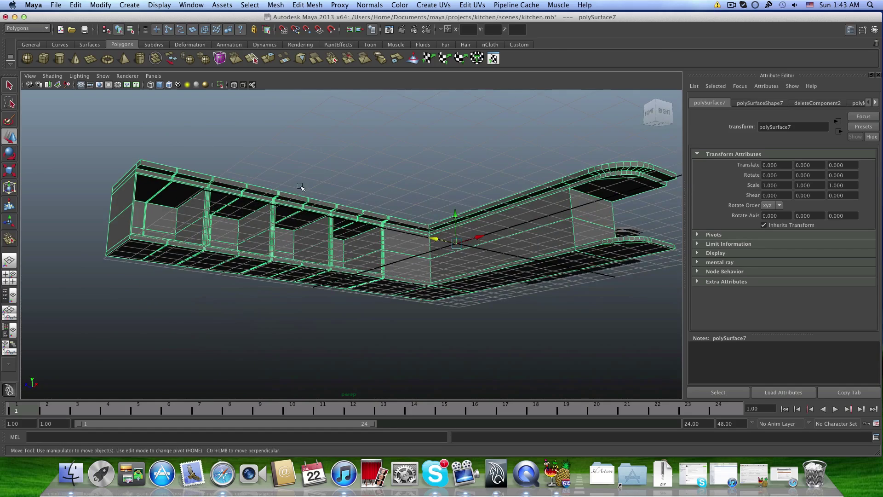
alt+drag(301, 186, 283, 251)
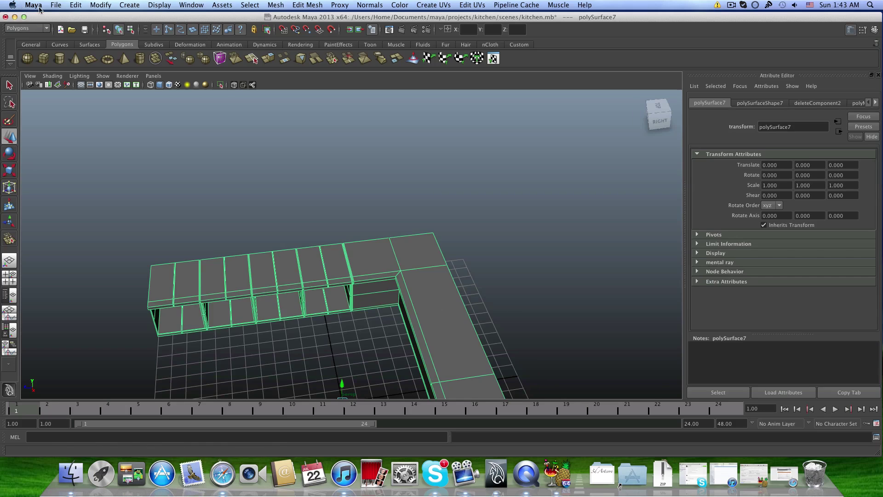
click(55, 5)
click(67, 43)
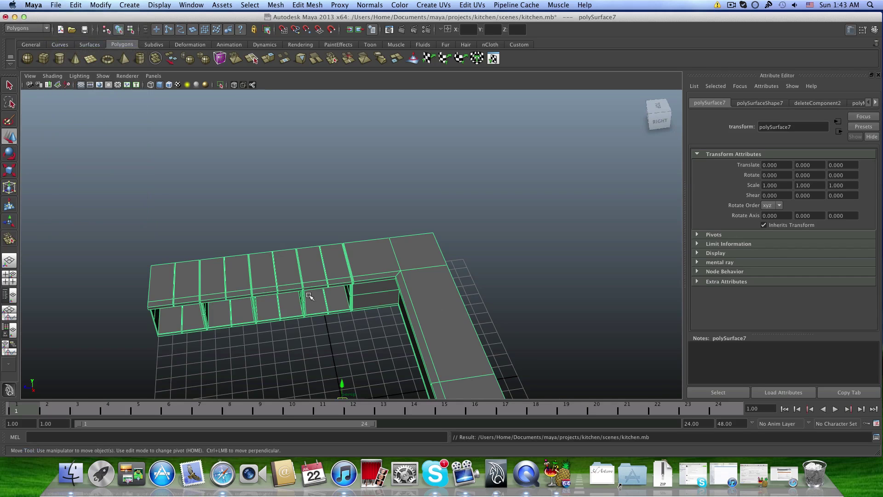
alt+drag(310, 298, 367, 271)
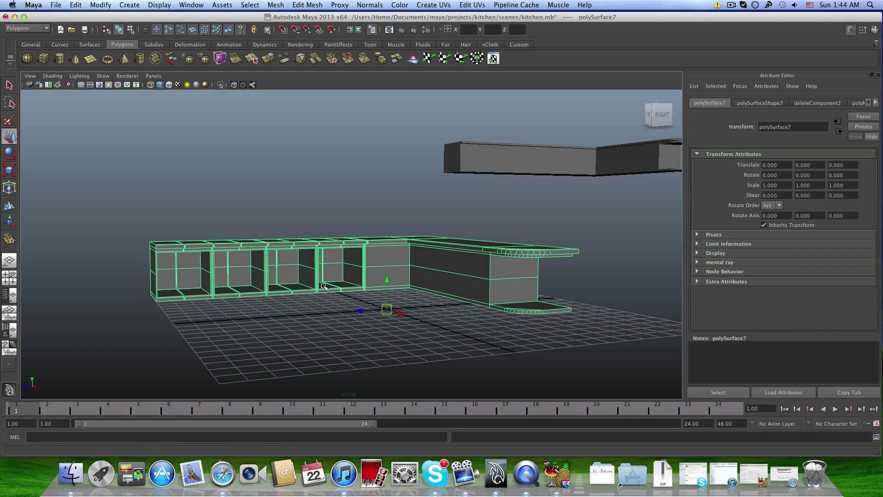
alt+drag(323, 286, 279, 296)
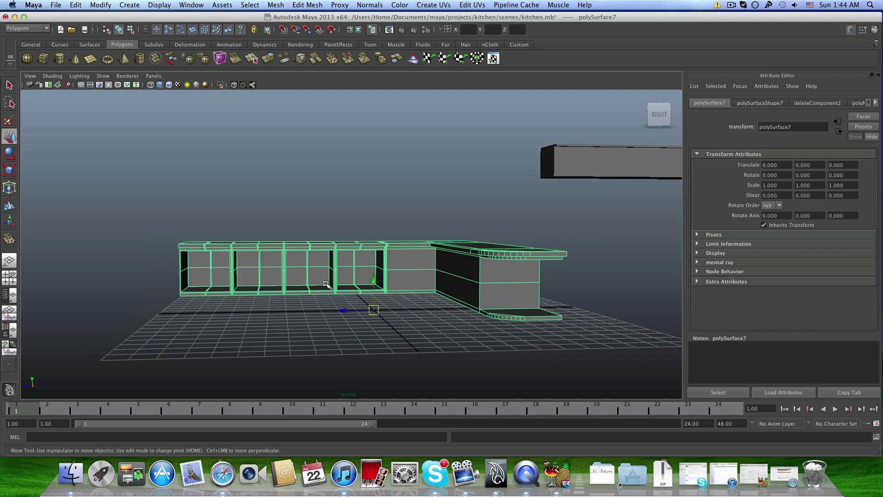
scroll(326, 285, up, 3)
mouse_move(326, 285)
alt+mouse_down()
mouse_move(346, 289)
mouse_move(349, 299)
mouse_move(363, 288)
mouse_move(312, 286)
mouse_move(329, 285)
alt+mouse_up()
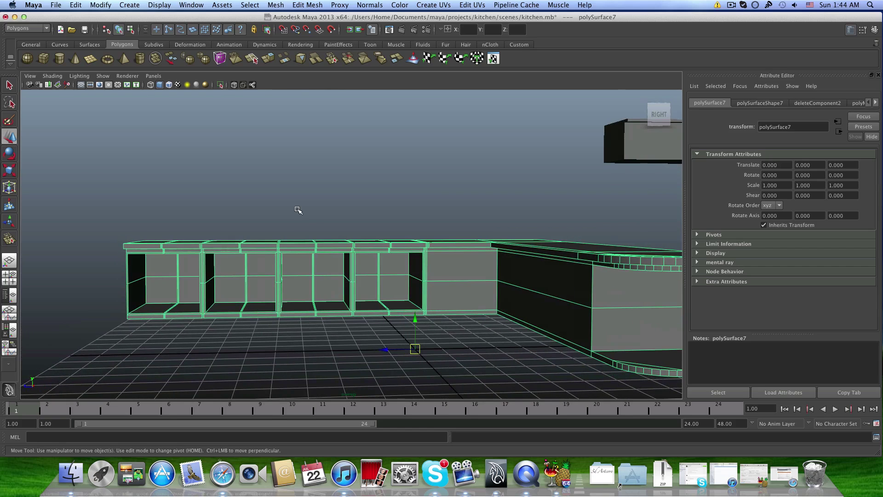
scroll(297, 210, down, 3)
alt+drag(335, 249, 333, 254)
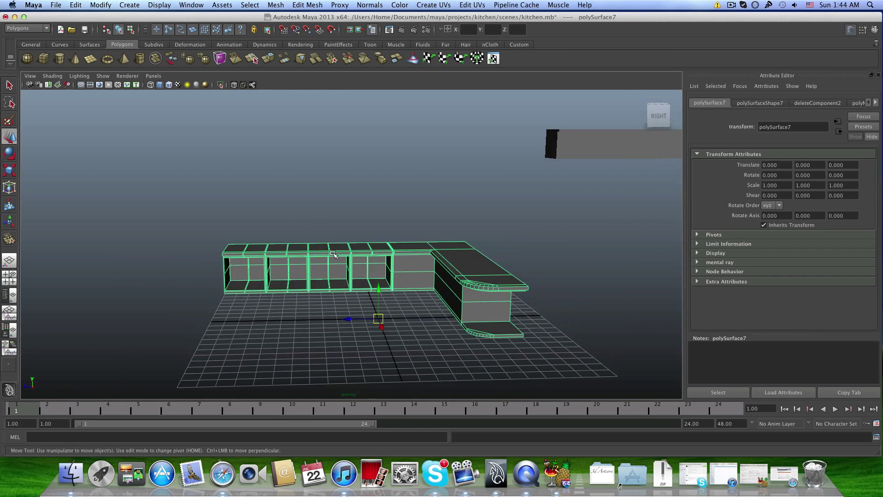